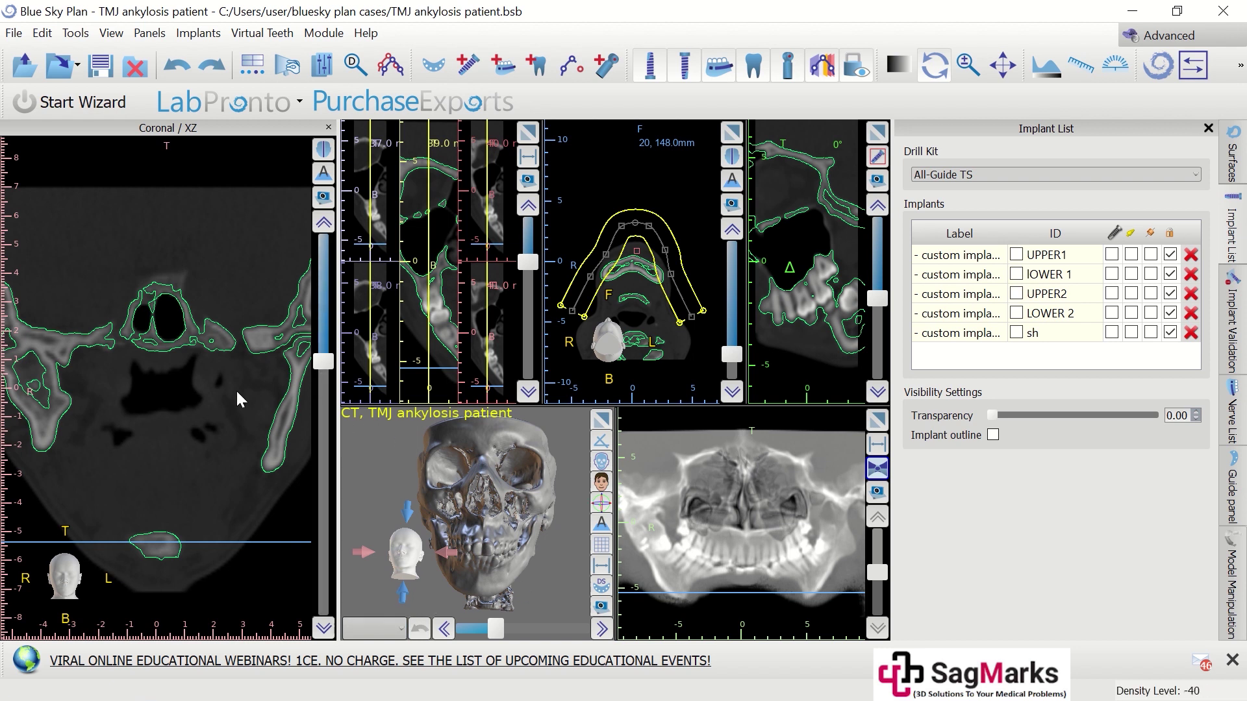
# Browse coronal CT slices around the jaw joint, then turn the 3D skull to an oblique view
pyautogui.moveTo(203, 384); pyautogui.dragTo(232, 371, button='middle')
pyautogui.scroll(-1, 232, 372)
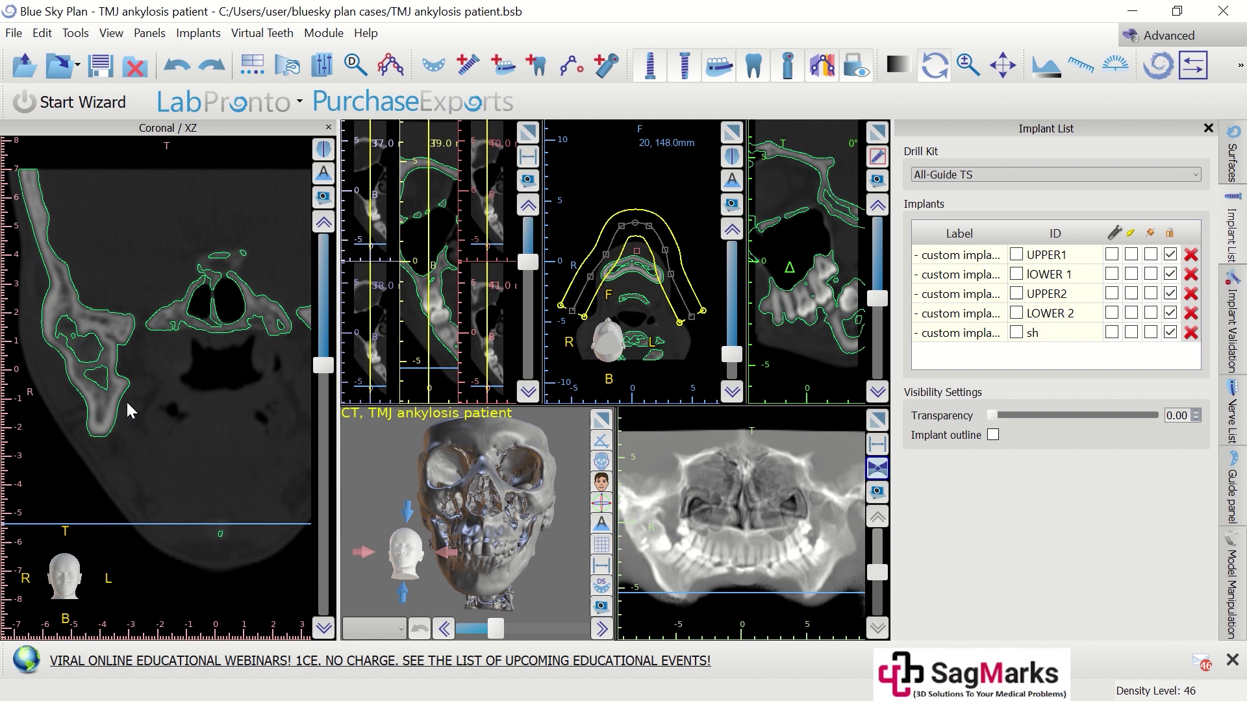
pyautogui.scroll(-1, 143, 392)
pyautogui.moveTo(323, 370); pyautogui.dragTo(305, 341)
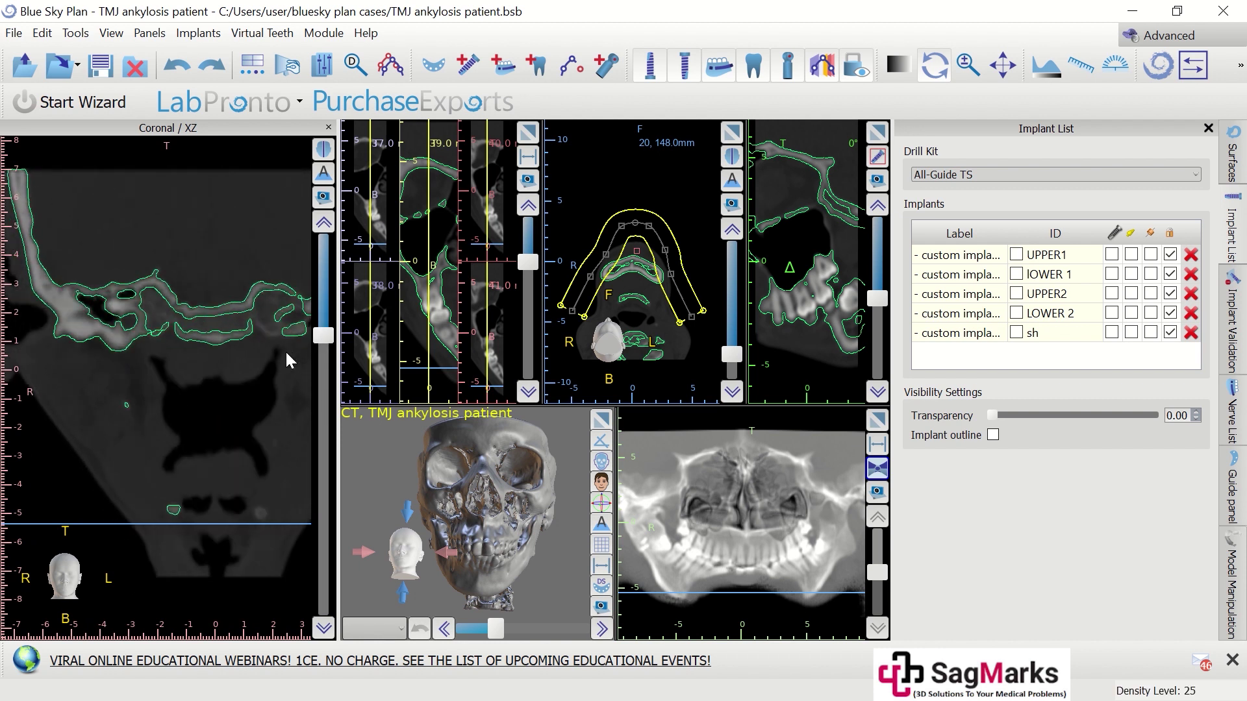
pyautogui.moveTo(386, 456); pyautogui.dragTo(469, 465)
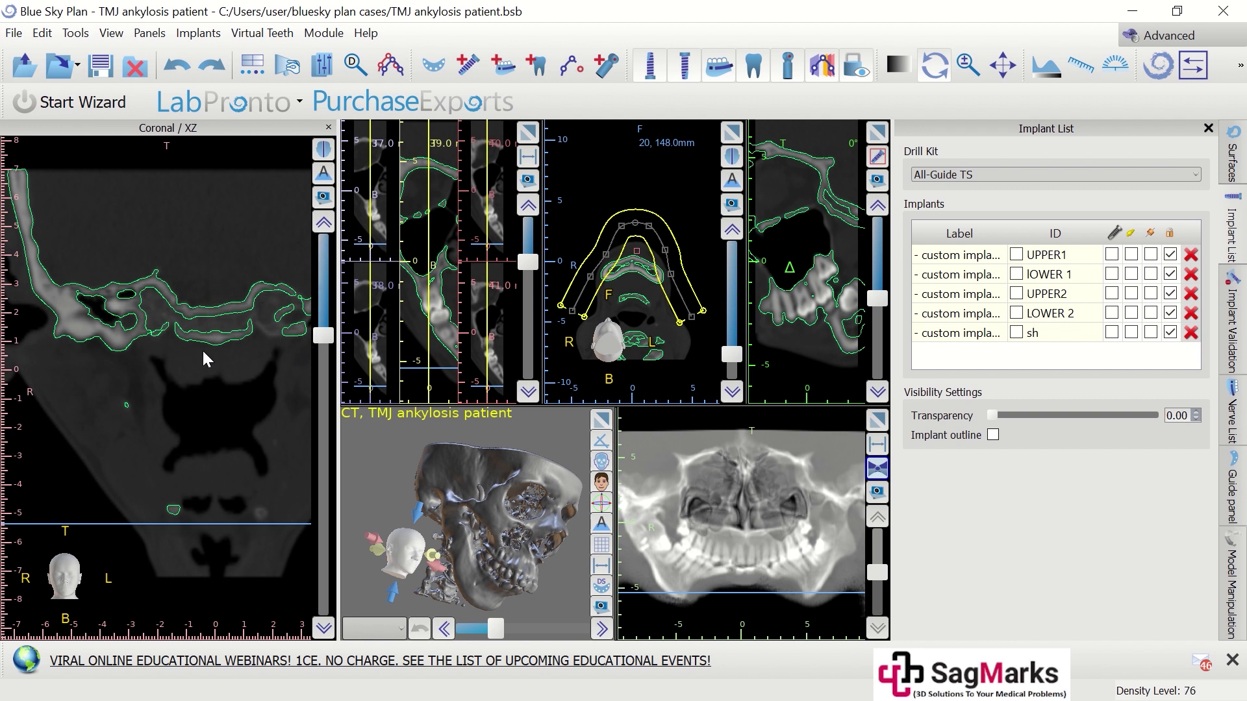
# Turn the skull to a side view and move coronal slices through the right ramus and joint
pyautogui.moveTo(408, 485); pyautogui.dragTo(523, 515)
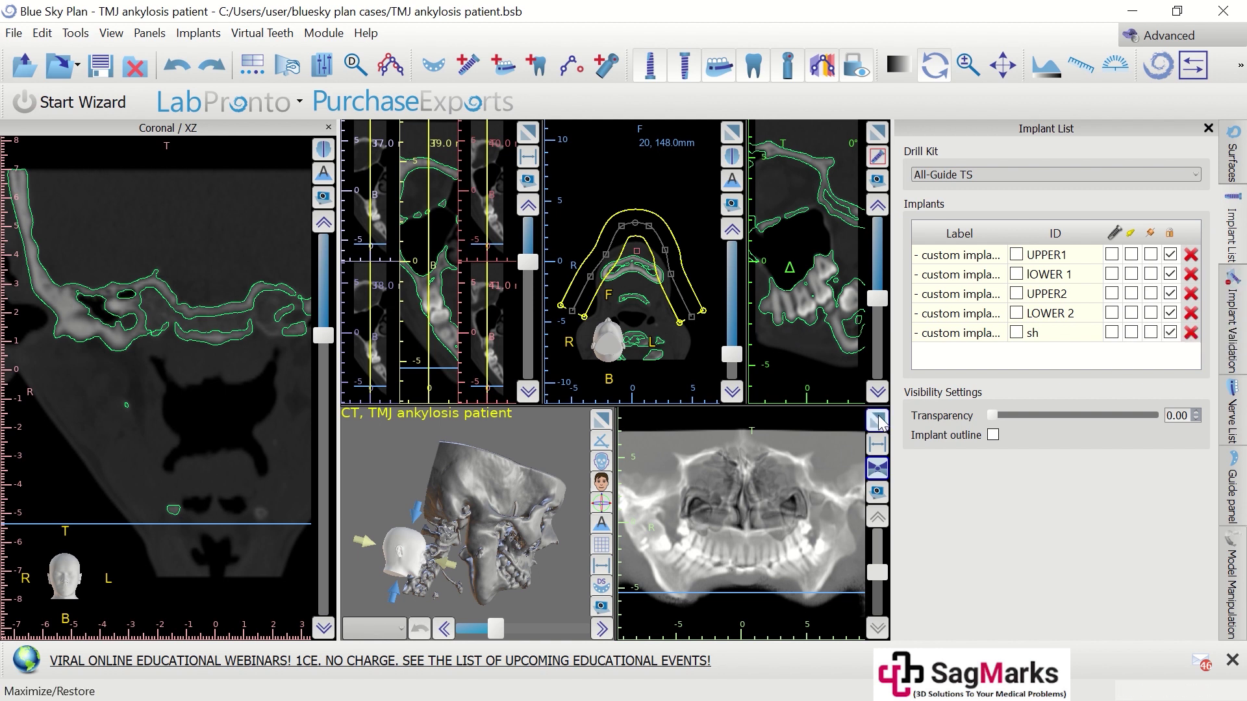
pyautogui.moveTo(318, 340); pyautogui.dragTo(321, 361)
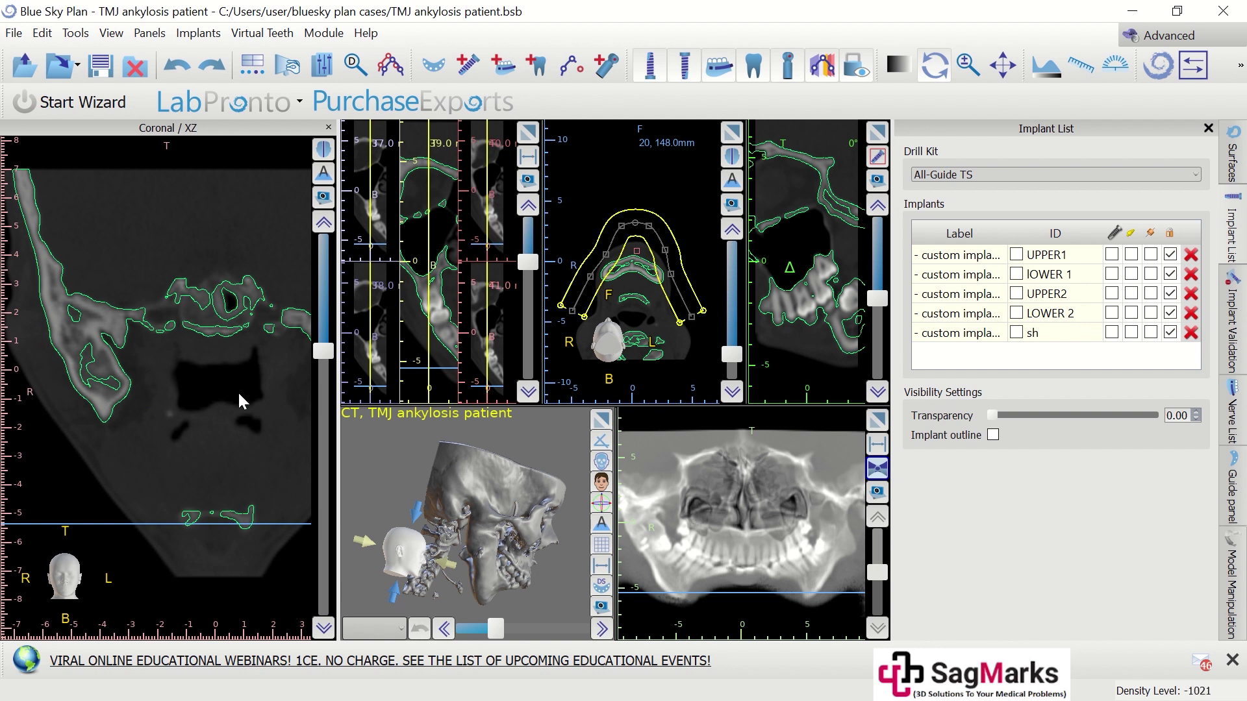
pyautogui.moveTo(233, 430); pyautogui.dragTo(121, 432, button='middle')
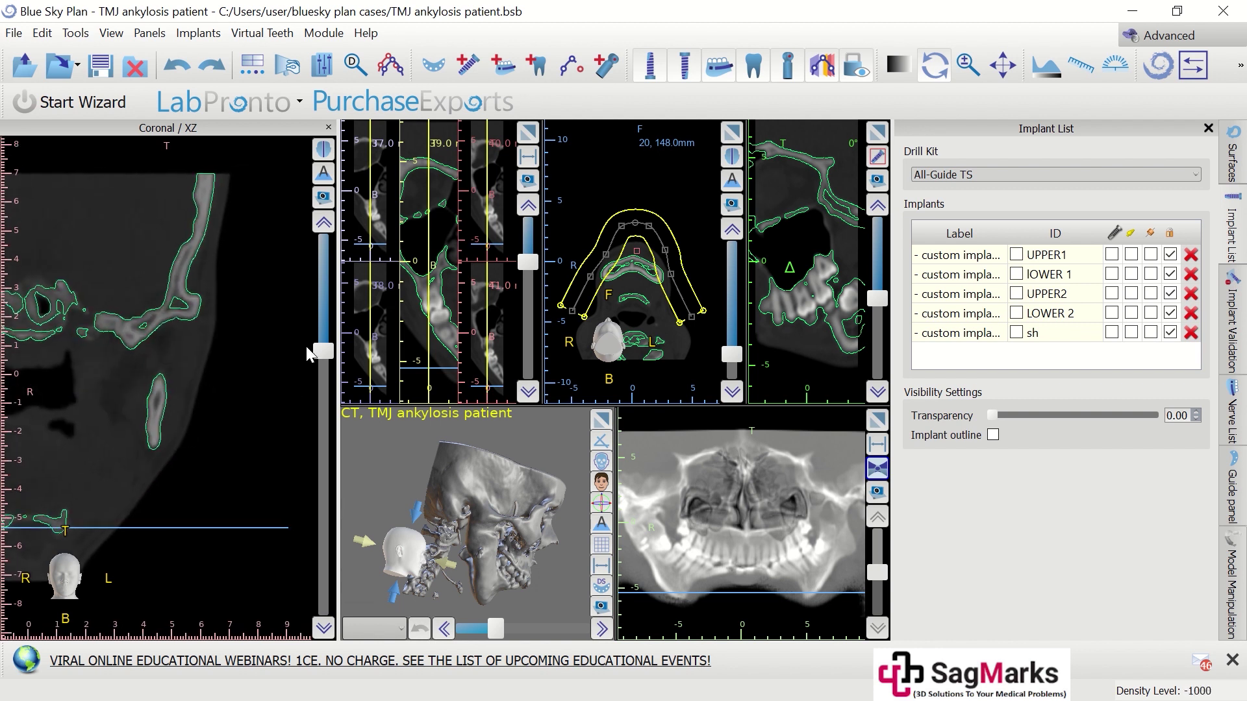
pyautogui.moveTo(314, 349); pyautogui.dragTo(314, 373)
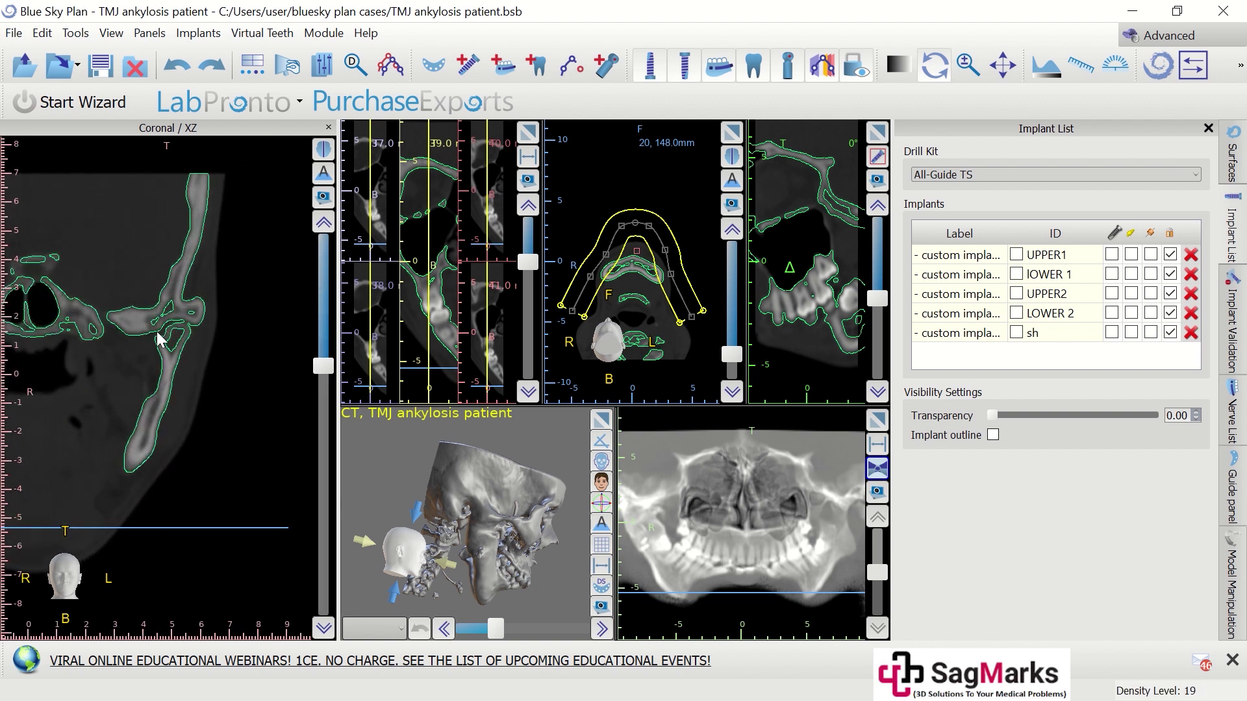
pyautogui.scroll(3, 326, 372)
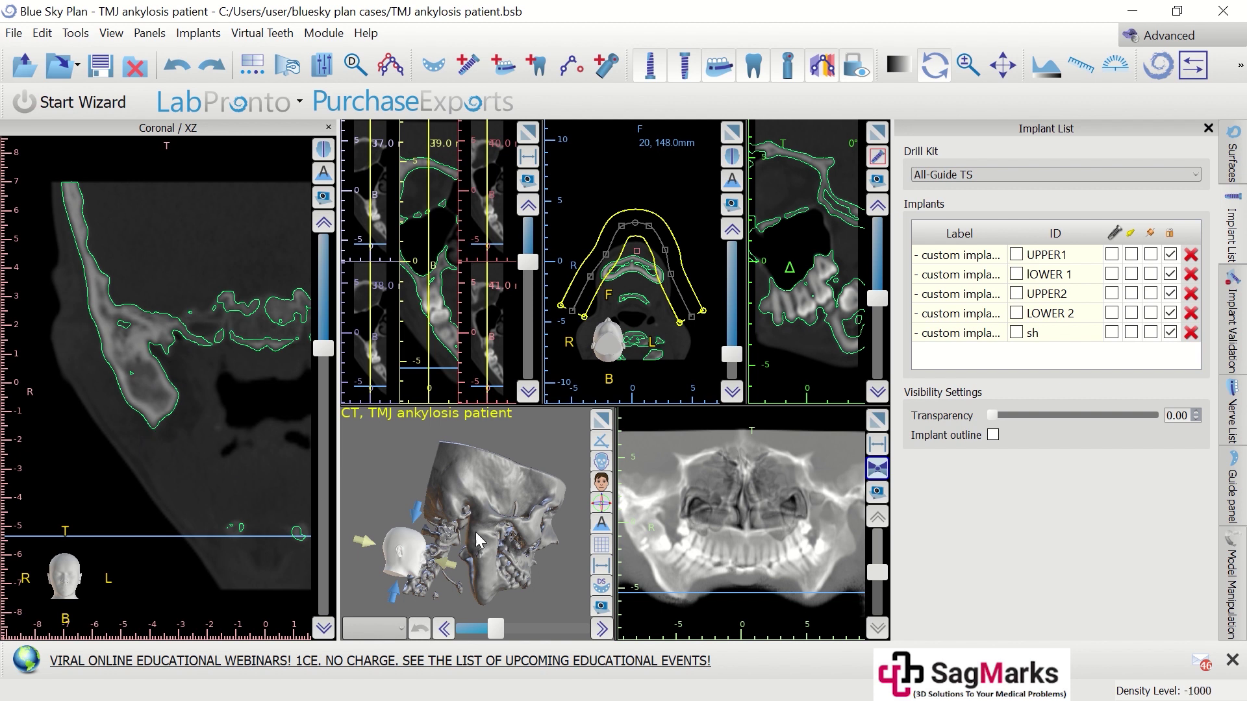
# Switch to a layout showing the coronal slice beside a large 3D skull view
pyautogui.click(876, 420)
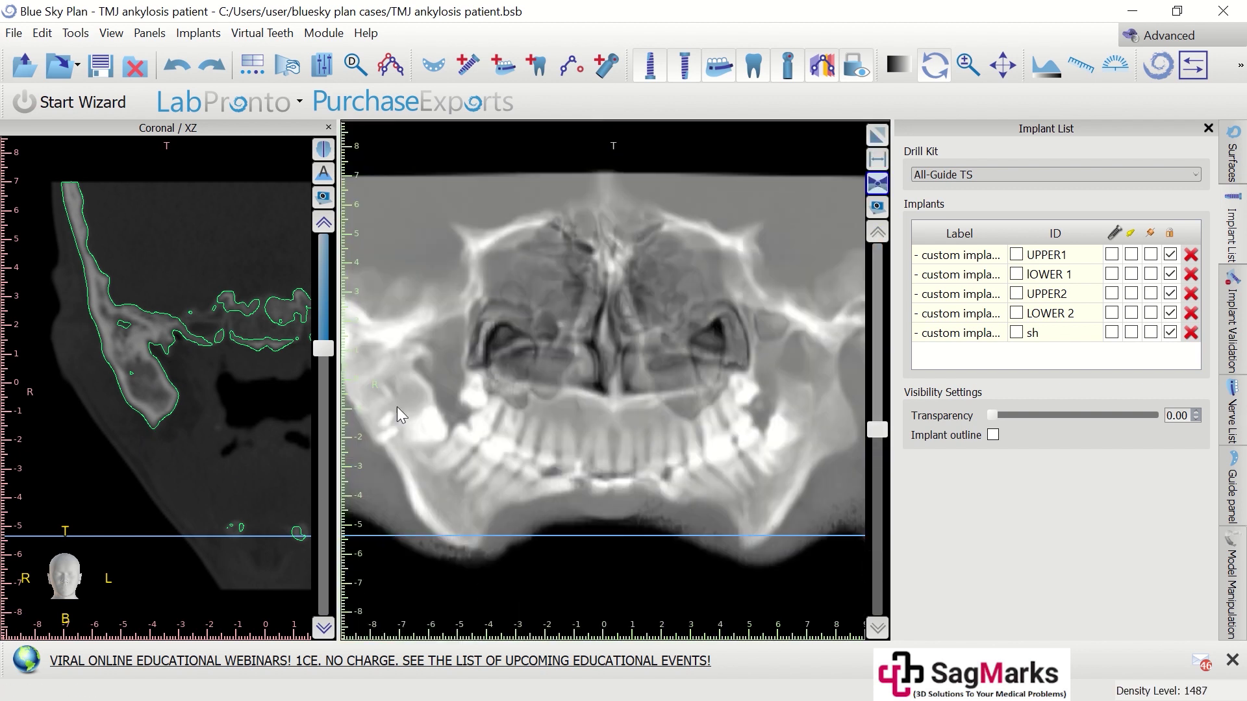
pyautogui.moveTo(336, 369); pyautogui.dragTo(192, 370)
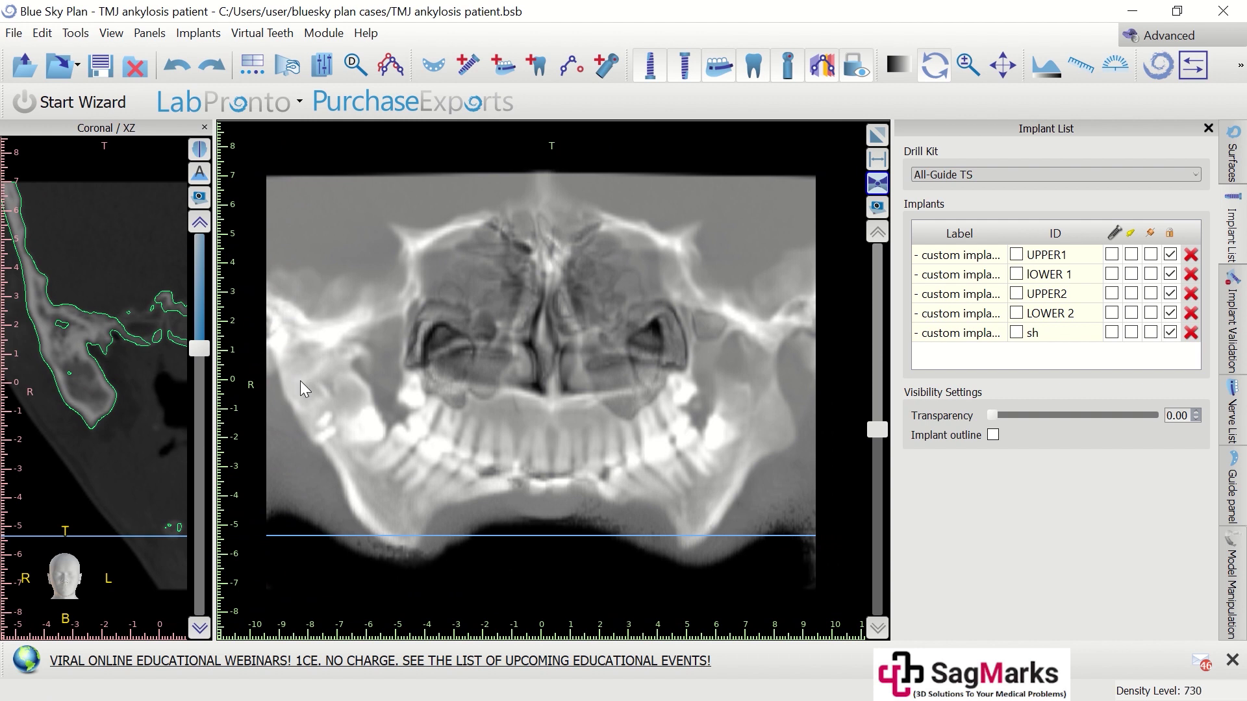
pyautogui.click(883, 435)
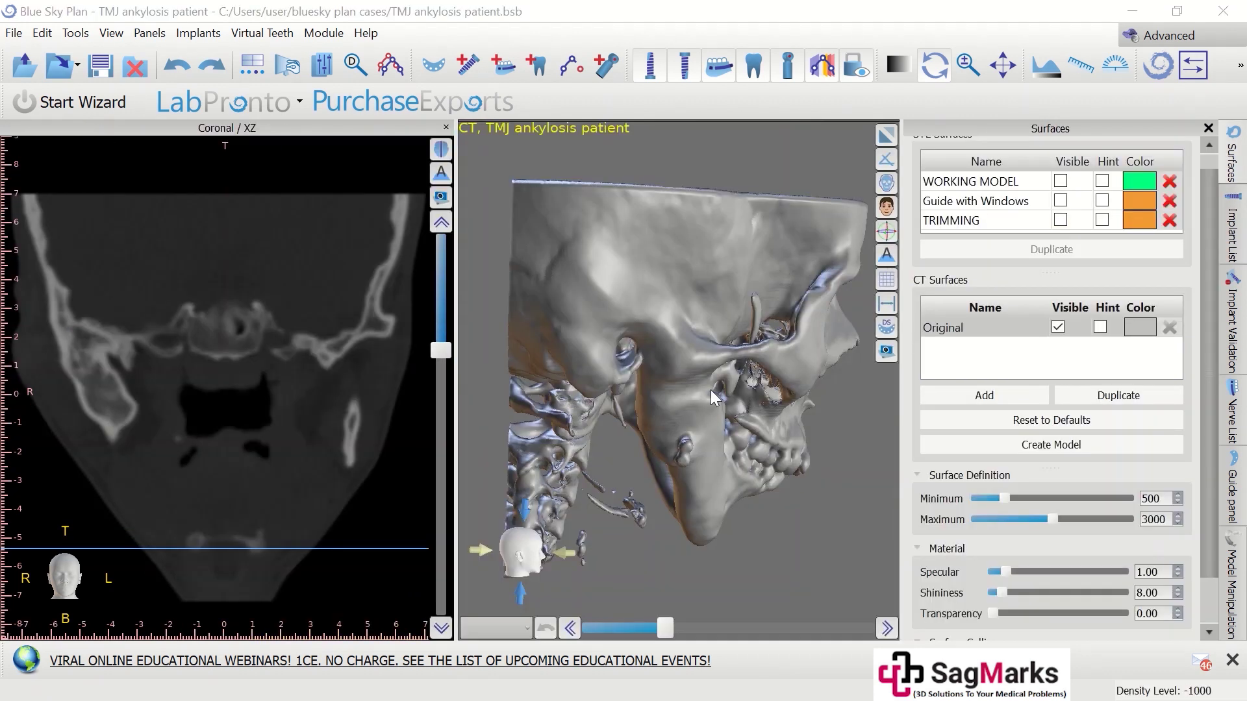
# Rotate the skull to a lateral view and step to another coronal slice
pyautogui.moveTo(665, 400); pyautogui.dragTo(691, 350)
pyautogui.moveTo(617, 390); pyautogui.dragTo(663, 391)
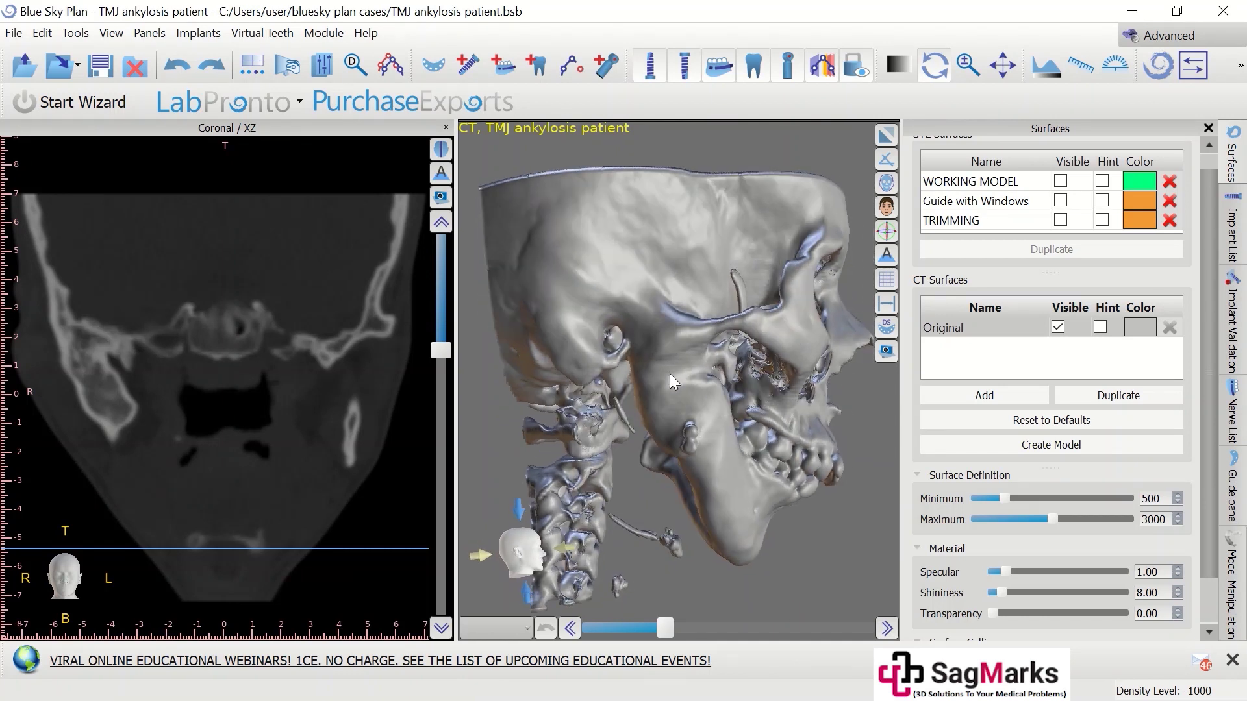
pyautogui.moveTo(677, 340); pyautogui.dragTo(656, 390)
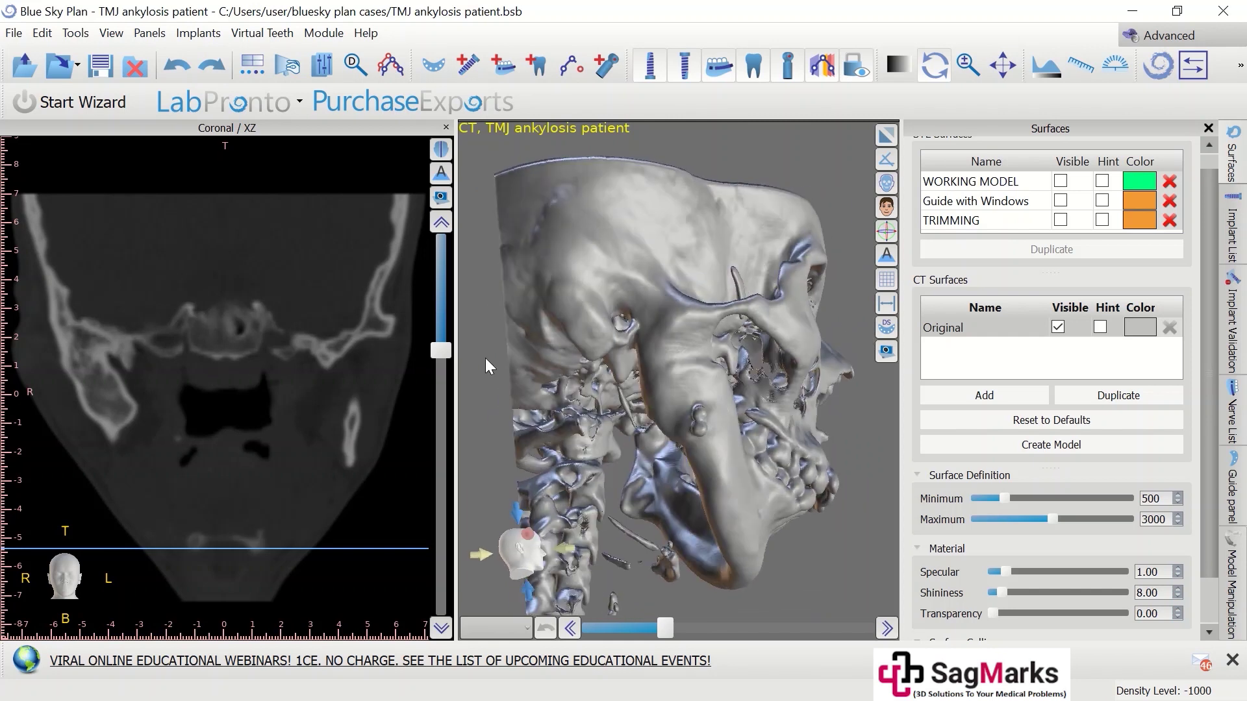
pyautogui.moveTo(441, 351); pyautogui.dragTo(443, 374)
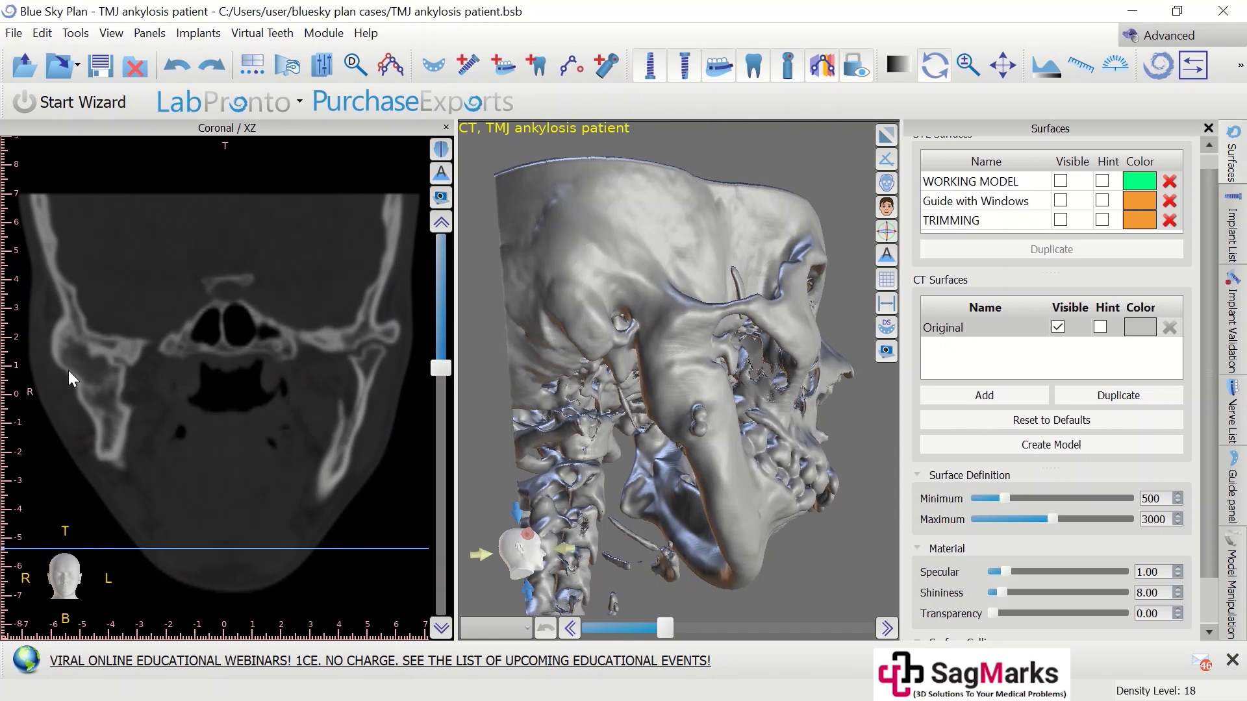
# Step down through coronal slices until the 15.40 mm joint measurement appears
pyautogui.moveTo(440, 368); pyautogui.dragTo(440, 385)
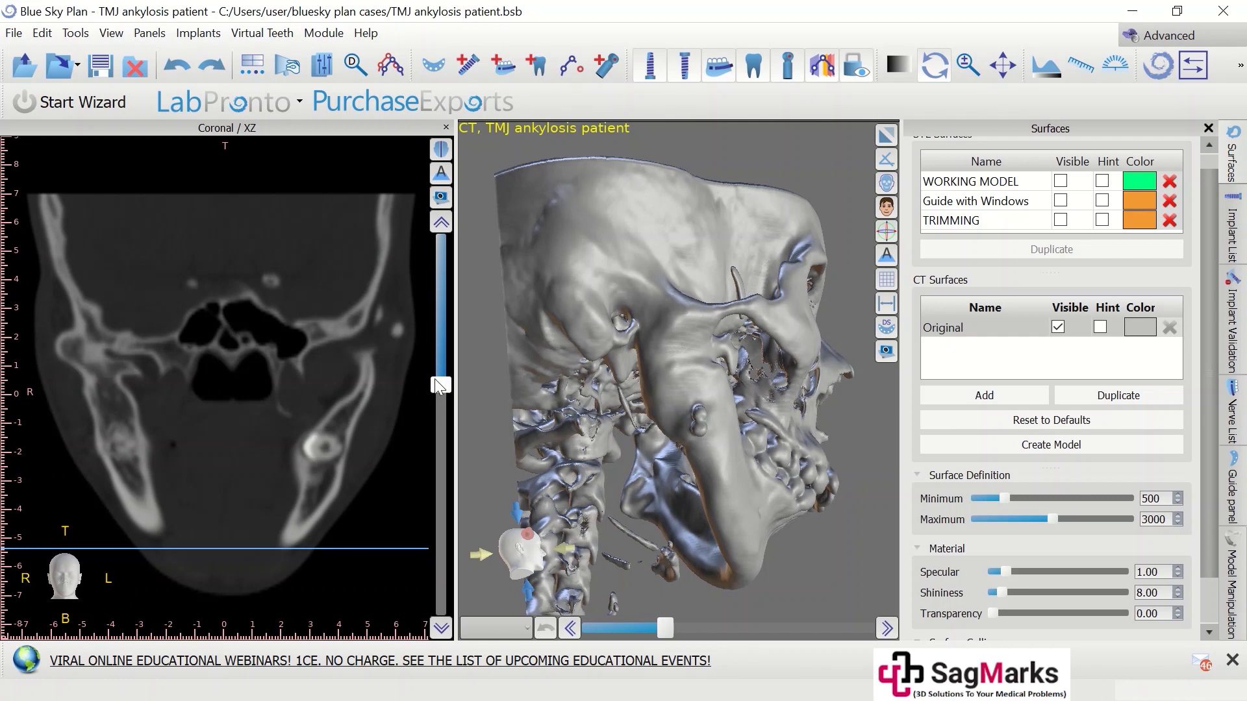
pyautogui.moveTo(441, 385); pyautogui.dragTo(441, 387)
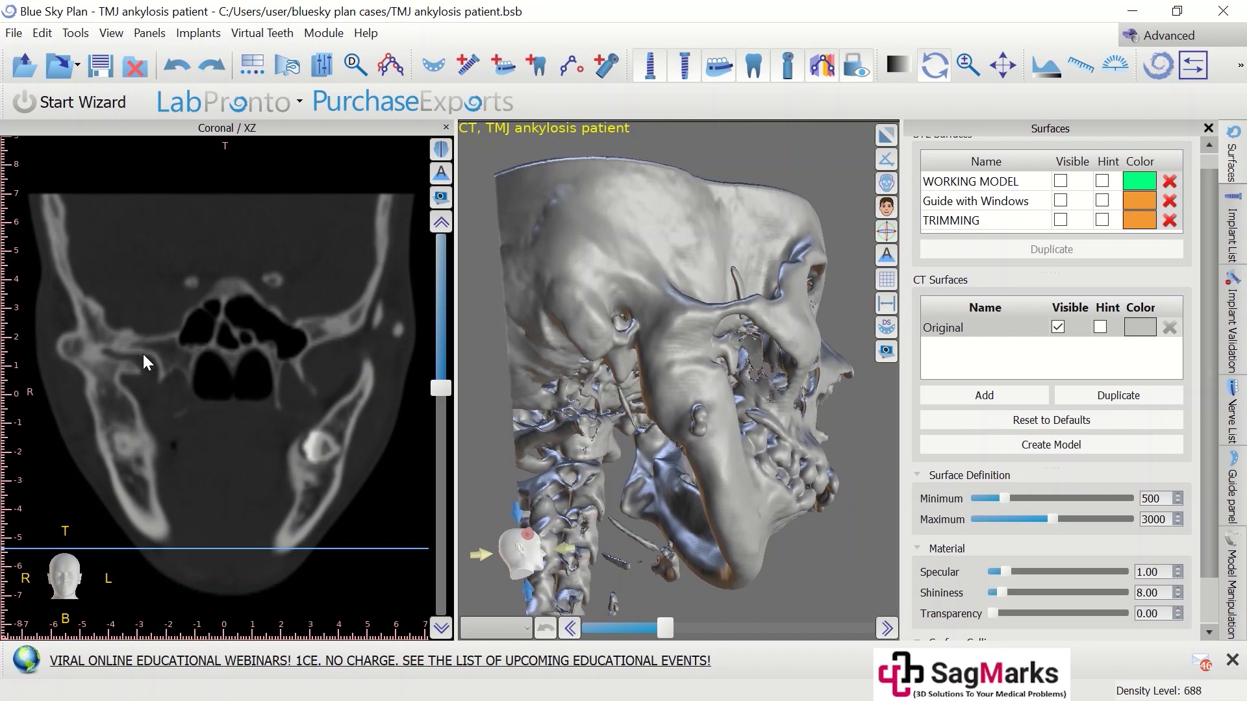
pyautogui.moveTo(441, 388); pyautogui.dragTo(441, 394)
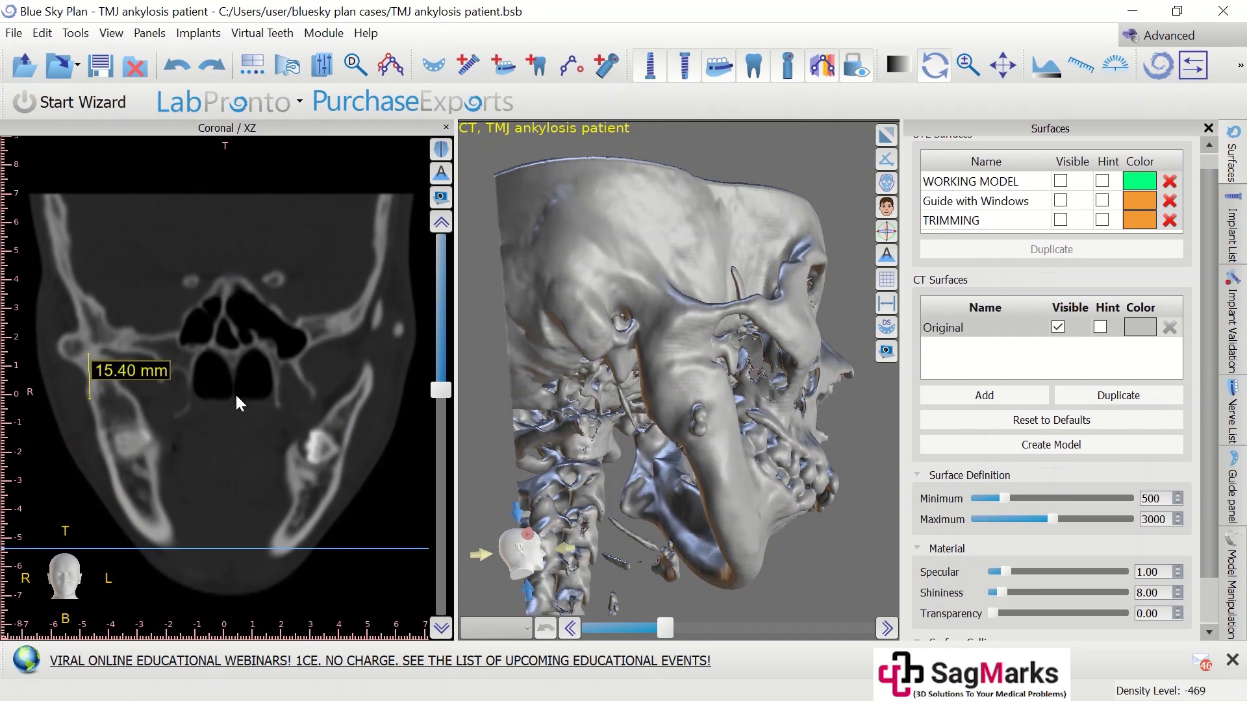
# Add a custom implant with 1.00 mm apical and occlusal diameters and 30.00 mm length
pyautogui.click(468, 65)
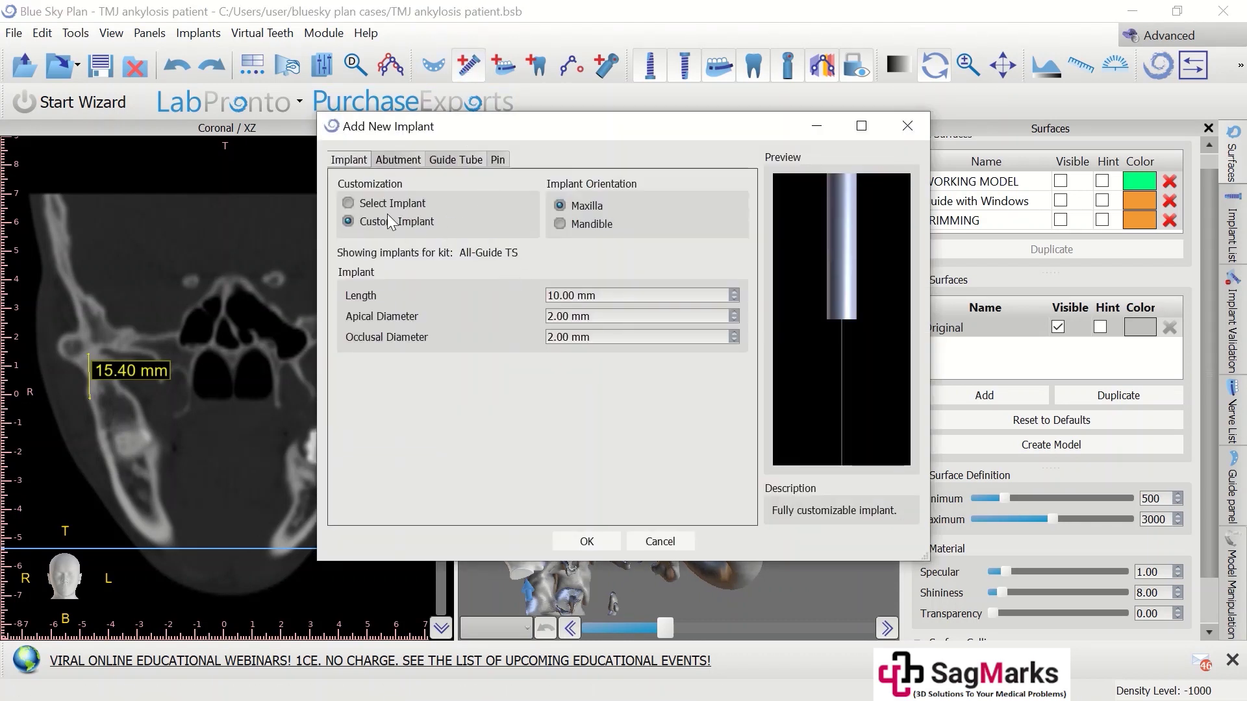
pyautogui.doubleClick(550, 316)
pyautogui.write('1')
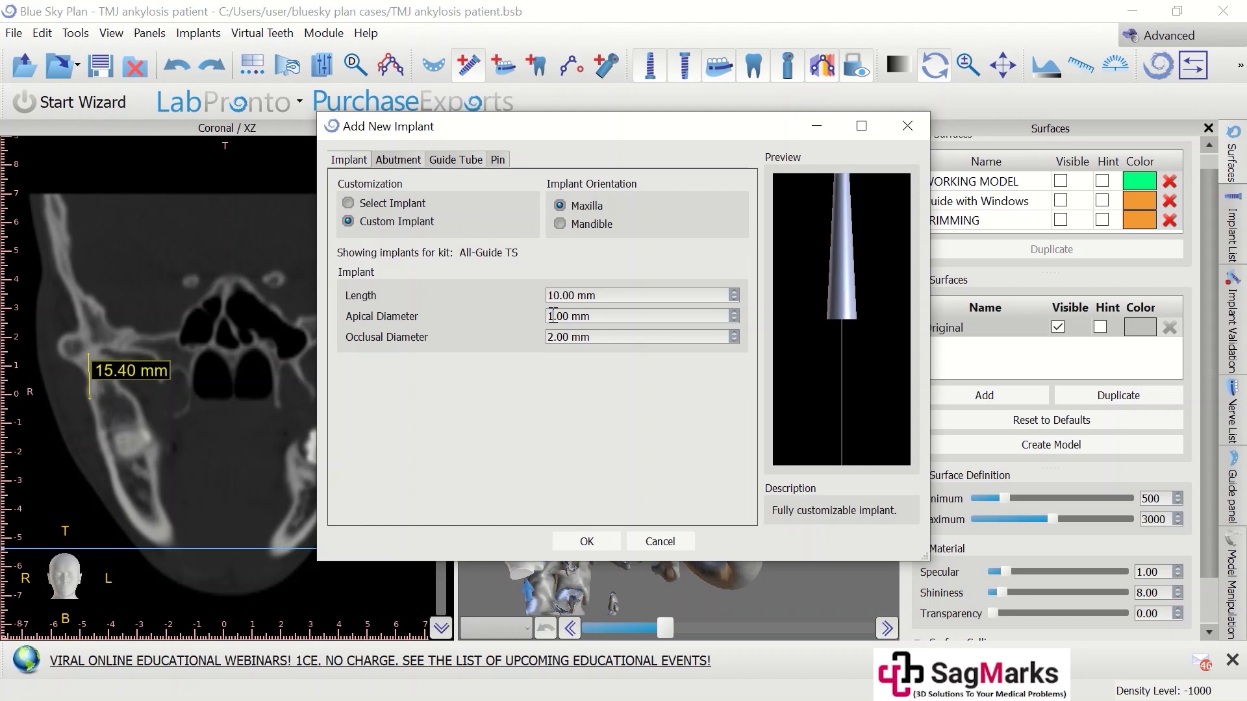
pyautogui.doubleClick(550, 337)
pyautogui.write('1')
pyautogui.click(554, 299)
pyautogui.write('30')
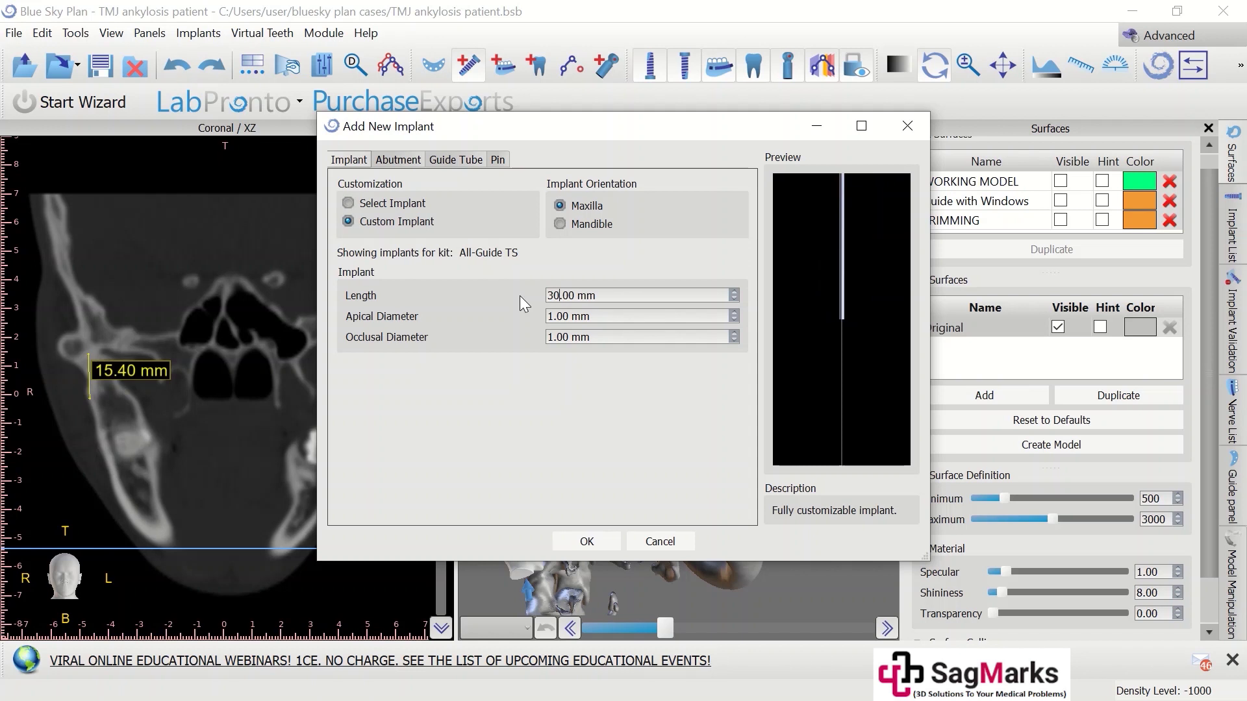
pyautogui.click(586, 543)
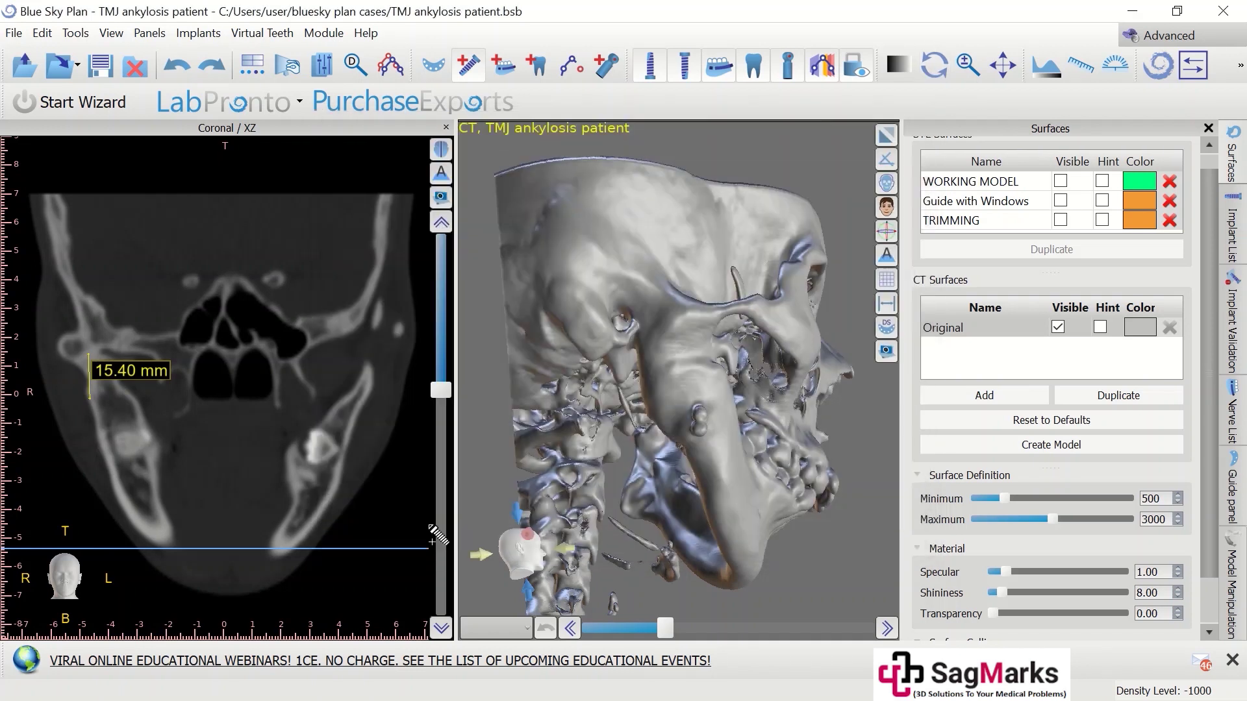
# Place the 30 mm pin at the right joint, tilt it near-horizontal, and select it in 3D
pyautogui.click(81, 348)
pyautogui.moveTo(111, 298)
pyautogui.mouseDown()
pyautogui.moveTo(141, 325)
pyautogui.moveTo(149, 384)
pyautogui.moveTo(107, 360)
pyautogui.moveTo(93, 367)
pyautogui.mouseUp()
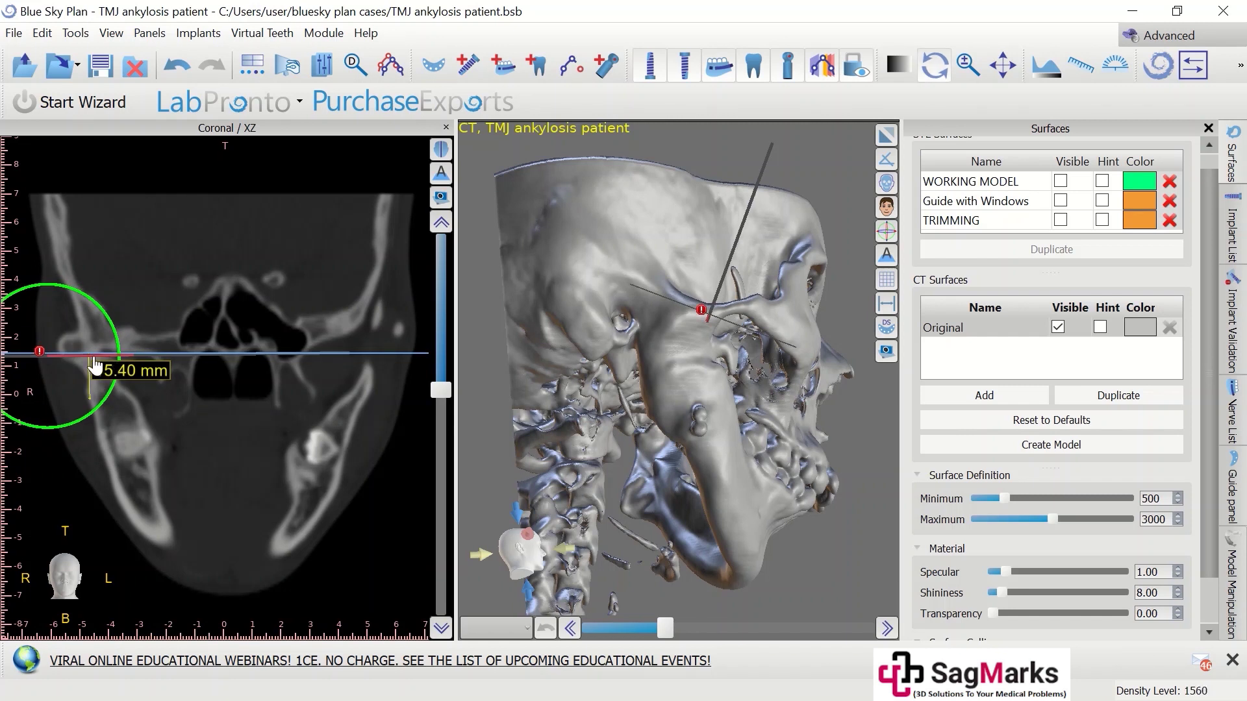
pyautogui.moveTo(712, 372); pyautogui.dragTo(693, 354)
pyautogui.click(702, 368)
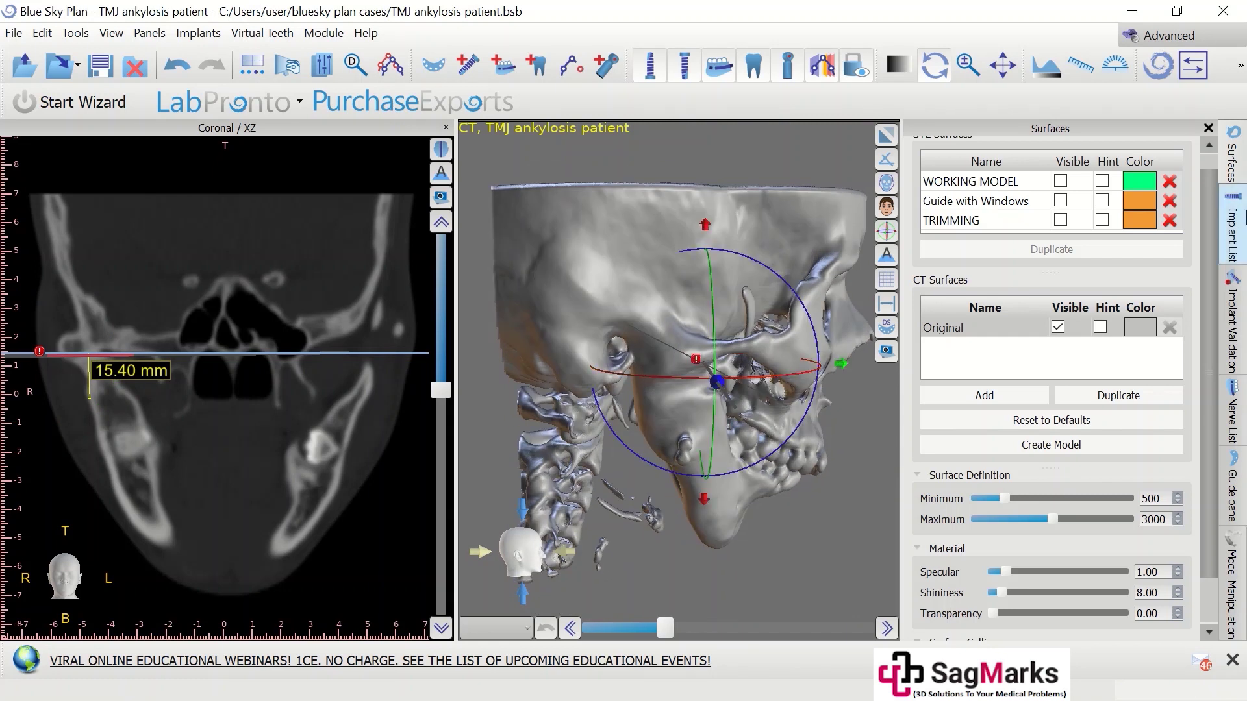
pyautogui.click(1245, 218)
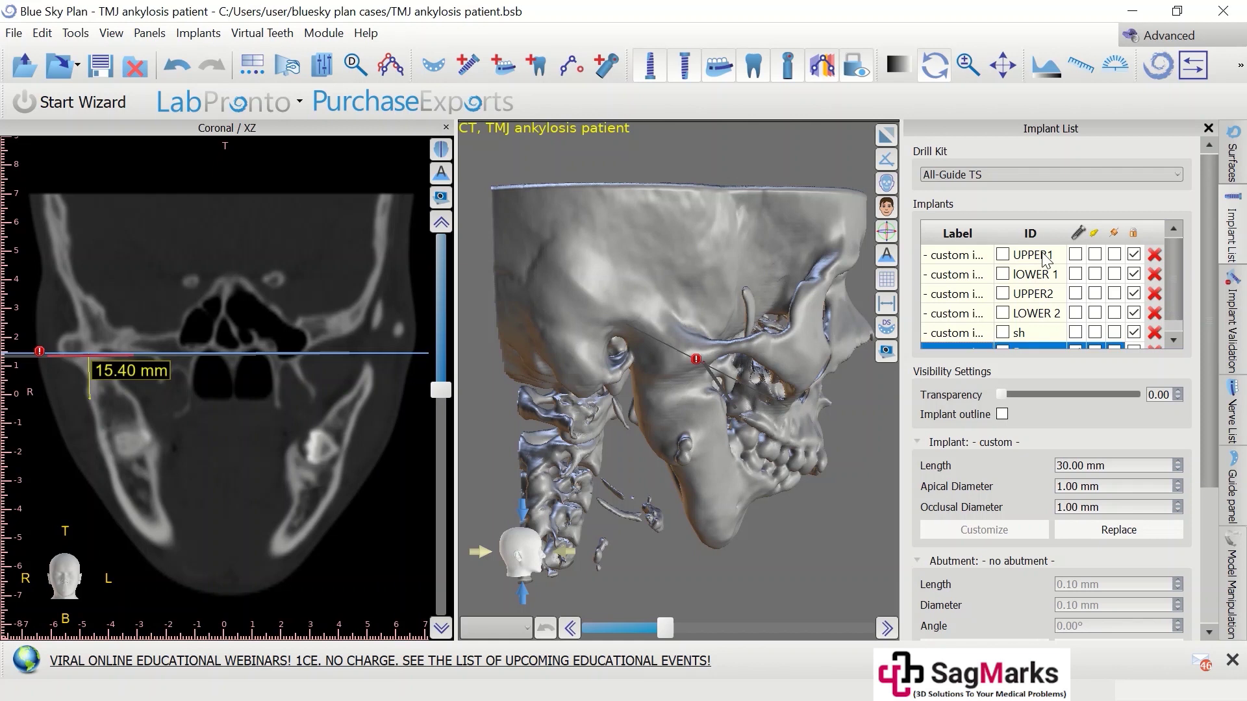
# Delete the stray implant 5 from the Implant List
pyautogui.click(1003, 256)
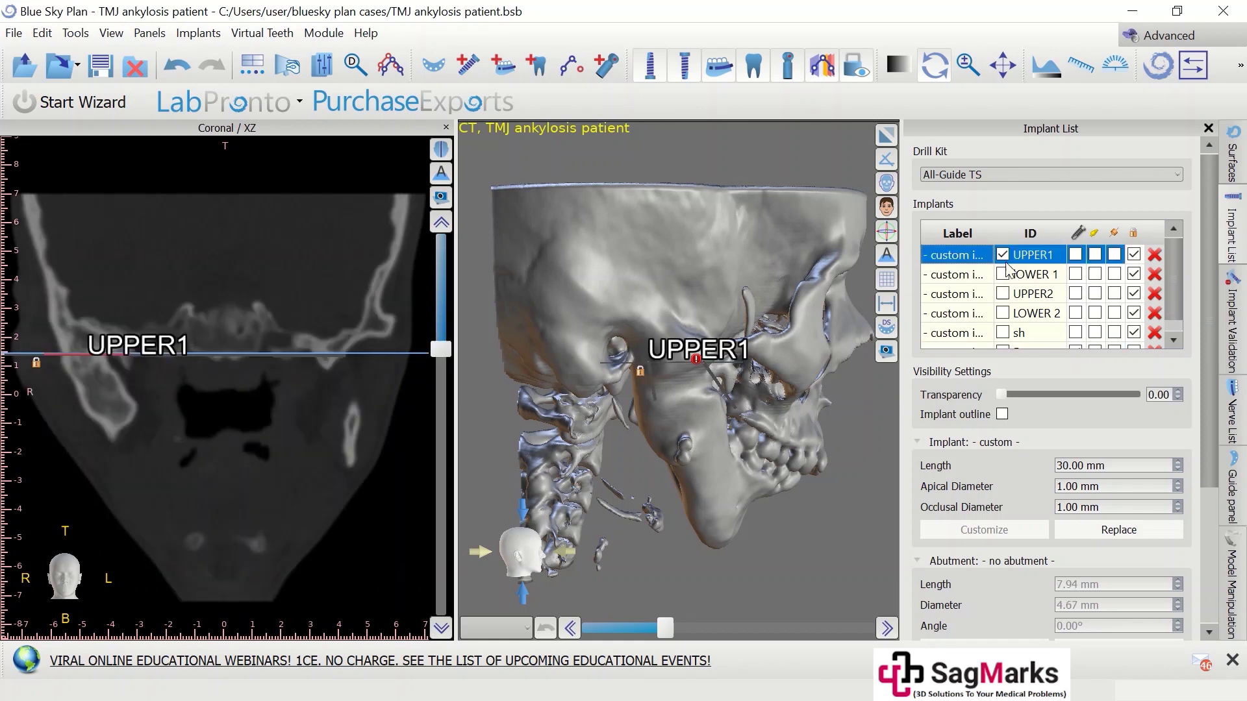
pyautogui.click(1004, 294)
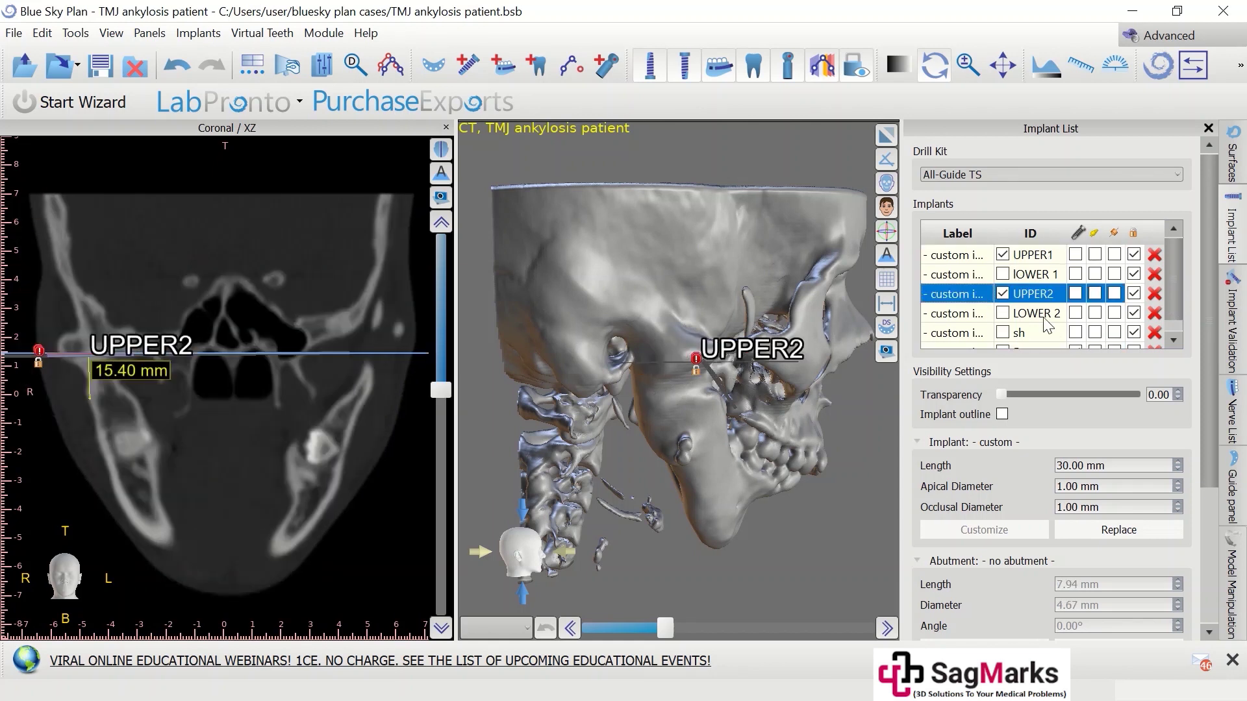
pyautogui.scroll(-1, 1169, 325)
pyautogui.click(976, 340)
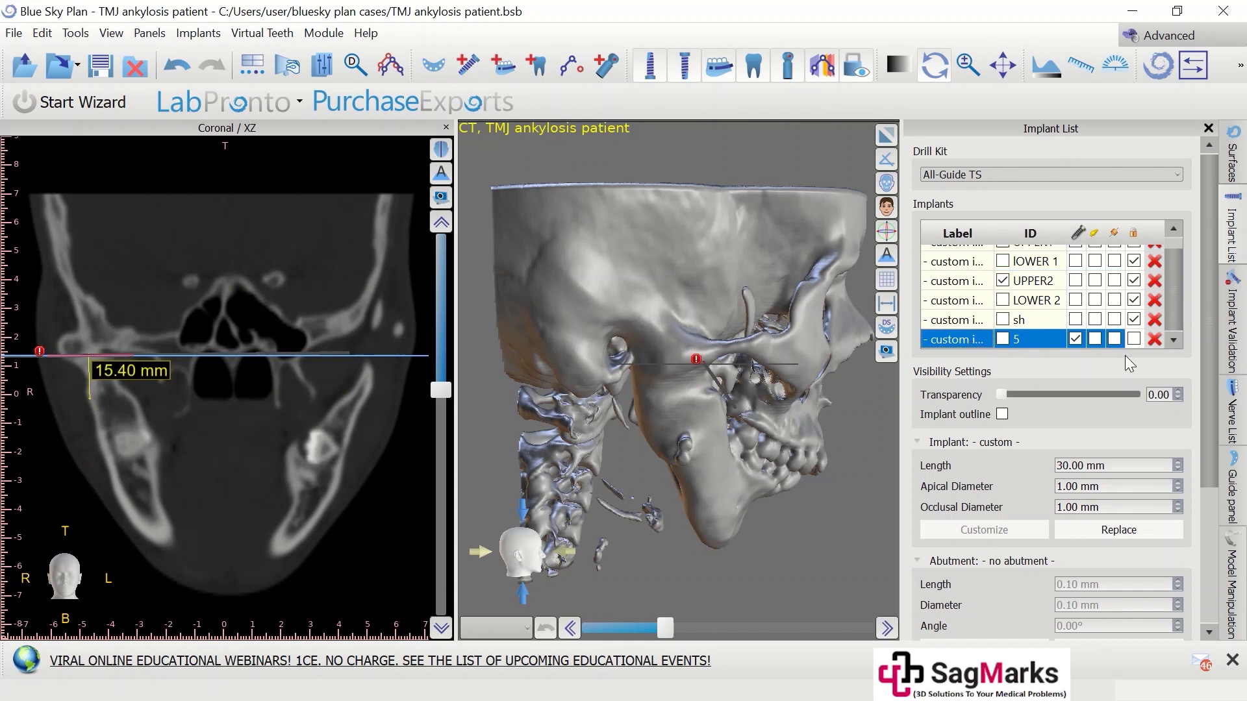
pyautogui.click(1155, 339)
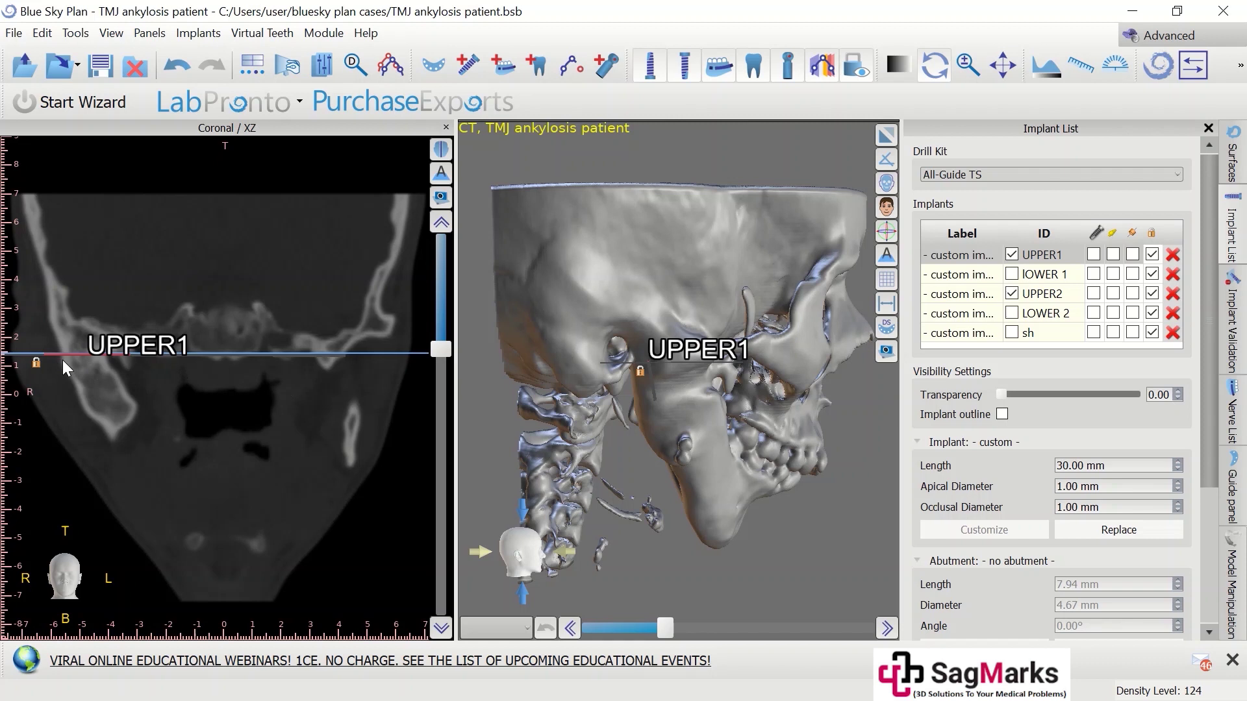
pyautogui.scroll(6, 700, 387)
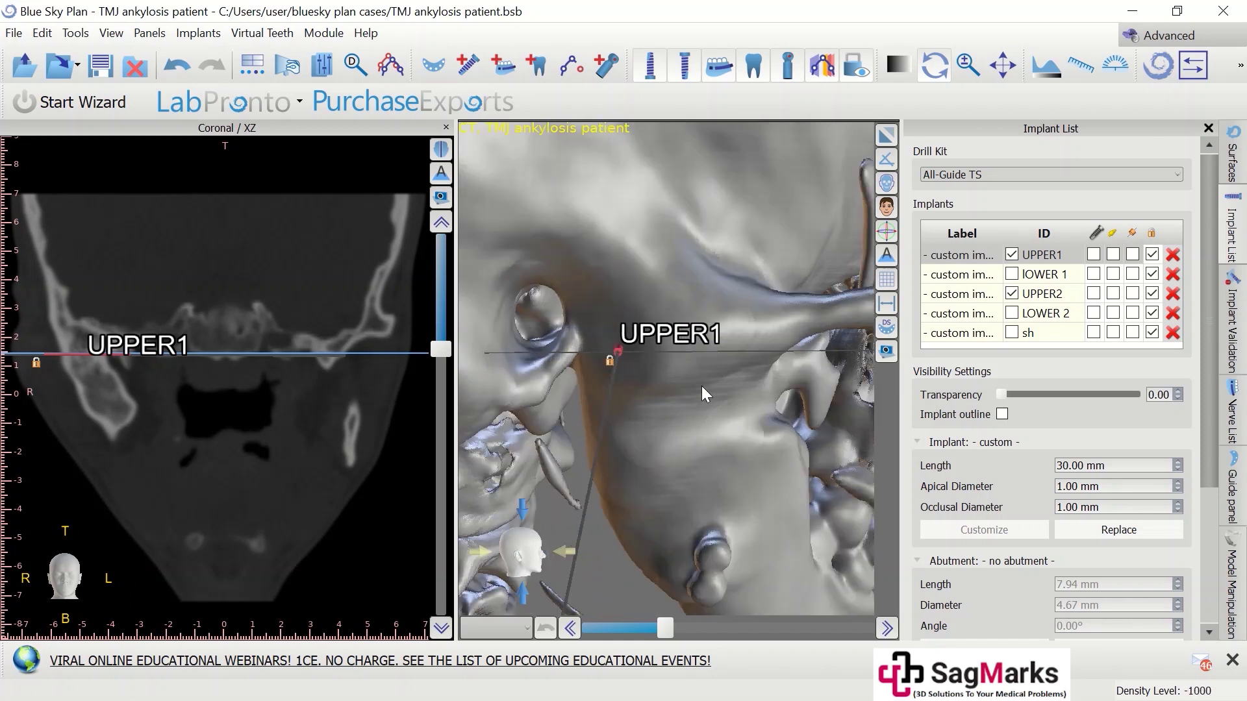
# Mark UPPER1 and UPPER2 for guided drilling, leaving IOWER 1 unmarked
pyautogui.click(1093, 254)
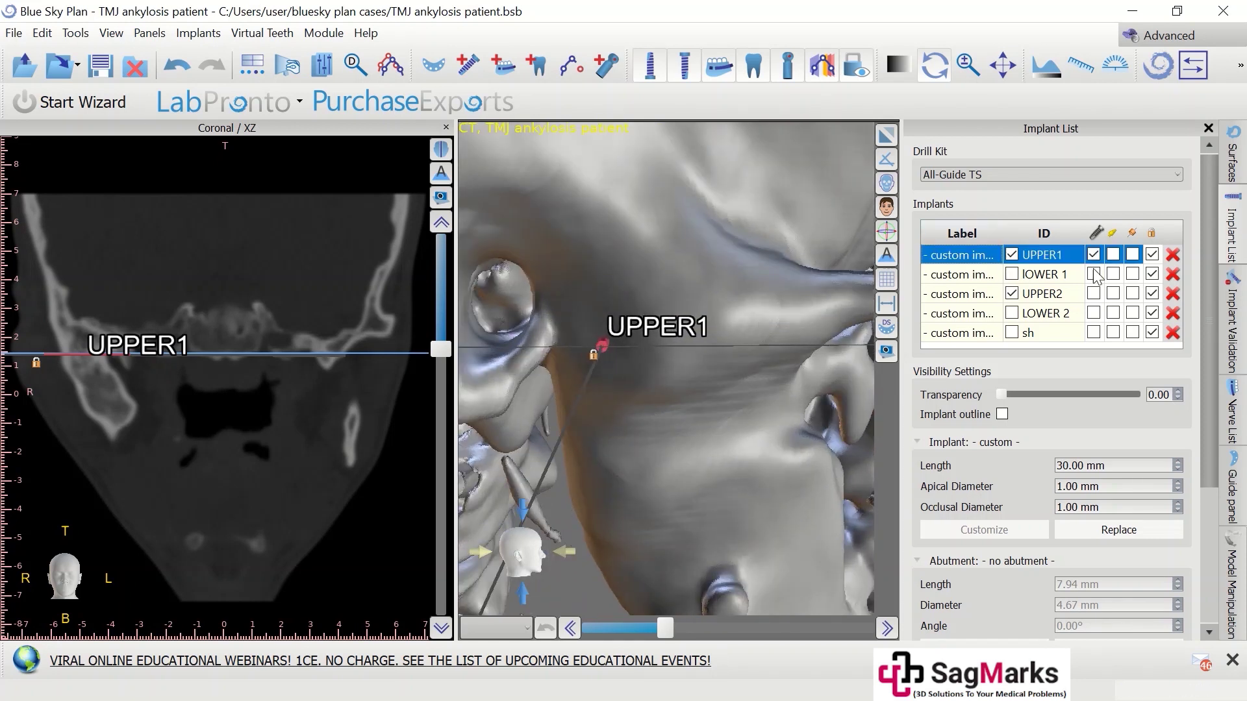
pyautogui.click(1093, 274)
pyautogui.click(1094, 274)
pyautogui.click(1093, 293)
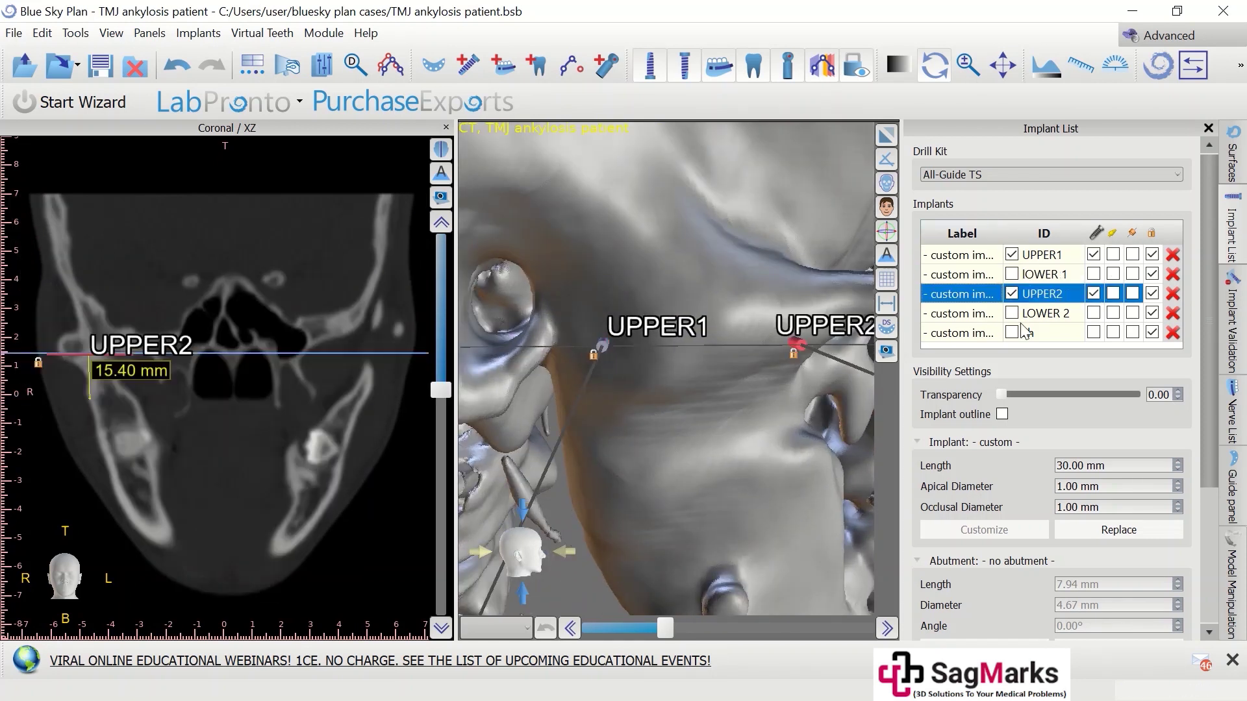
# Hide the UPPER1 and UPPER2 labels after tilting the skull to view both upper pins
pyautogui.moveTo(746, 445); pyautogui.dragTo(714, 410)
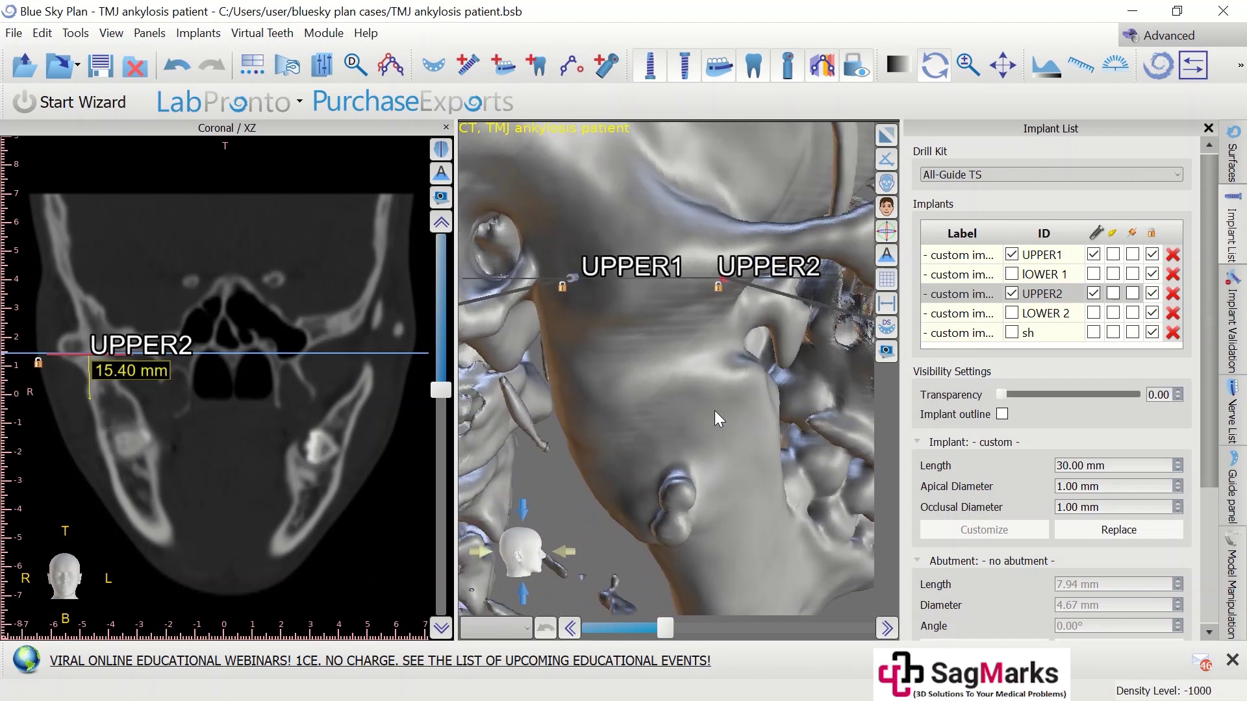
pyautogui.moveTo(226, 355); pyautogui.dragTo(247, 474)
pyautogui.moveTo(436, 398); pyautogui.dragTo(434, 399)
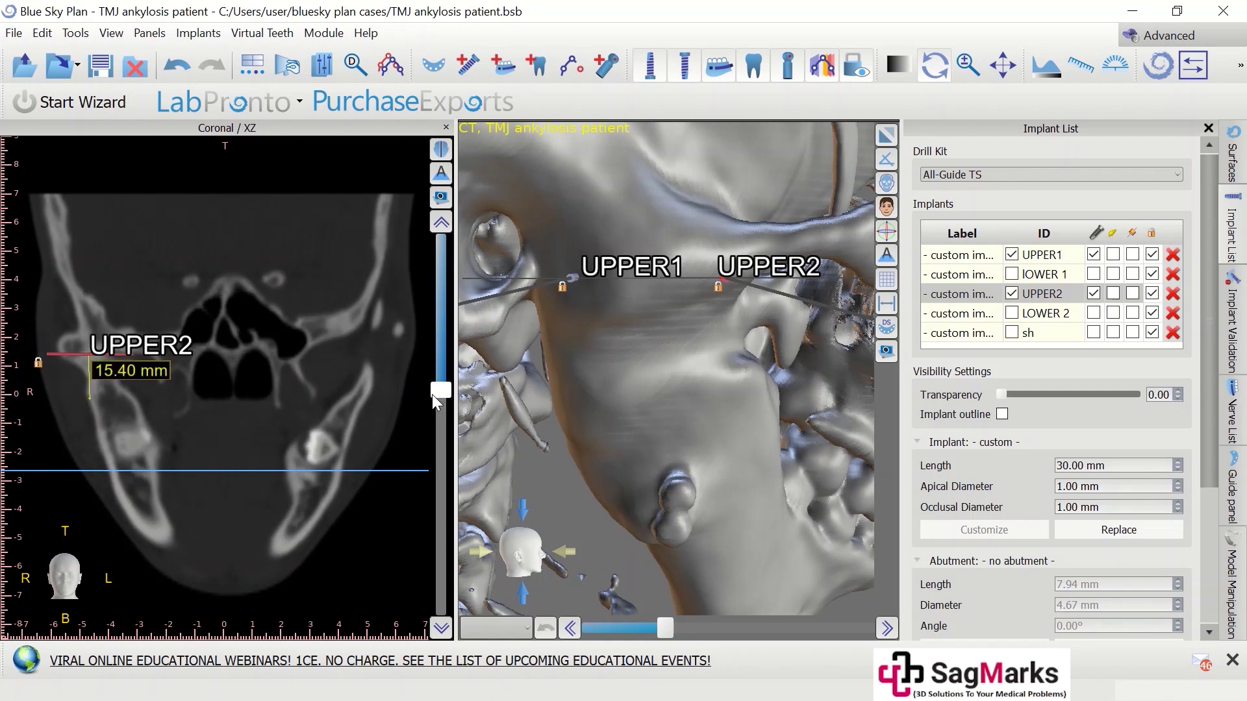
pyautogui.click(1011, 254)
pyautogui.click(1011, 296)
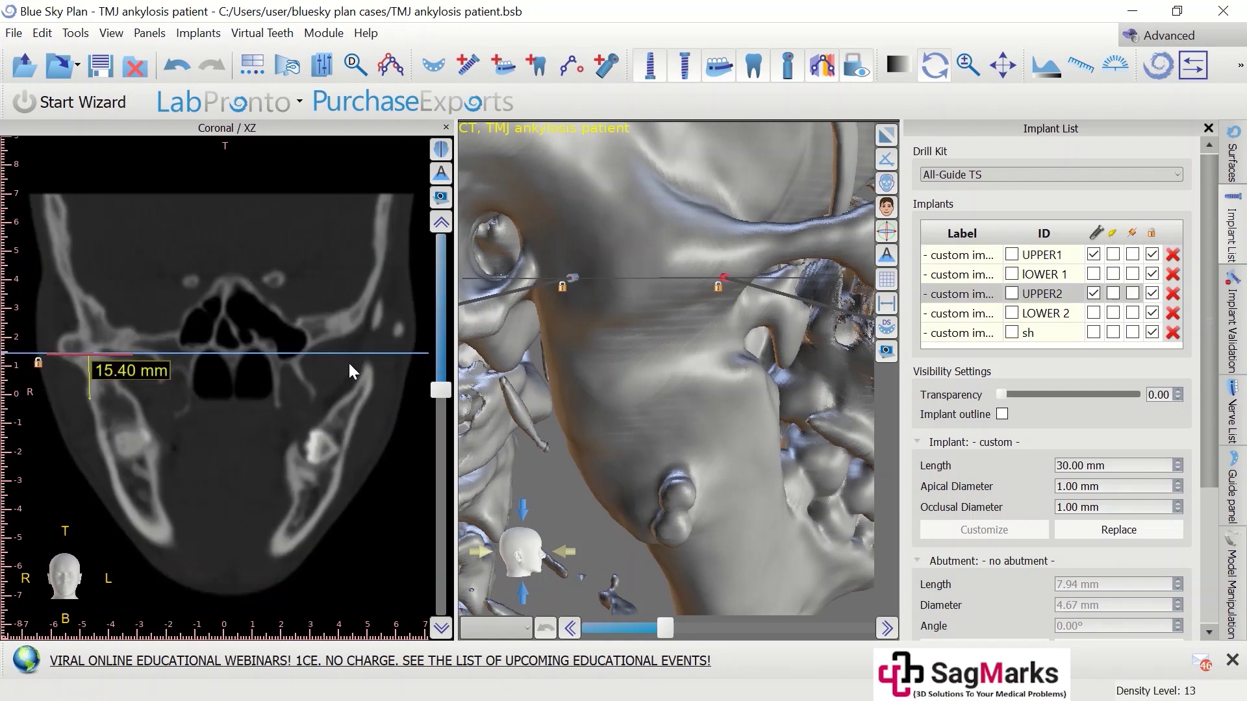
# Mark IOWER 1 and LOWER 2 for guided drilling
pyautogui.moveTo(434, 388); pyautogui.dragTo(432, 358)
pyautogui.moveTo(427, 337); pyautogui.dragTo(426, 345)
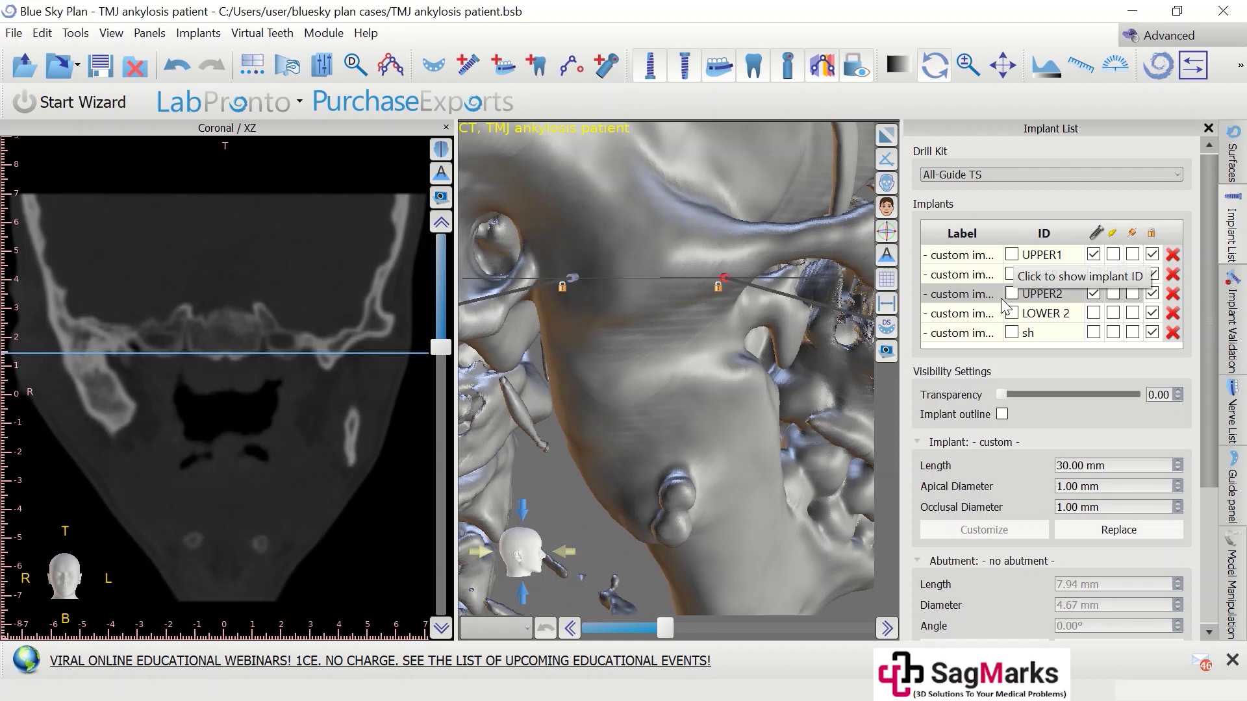
pyautogui.click(1011, 274)
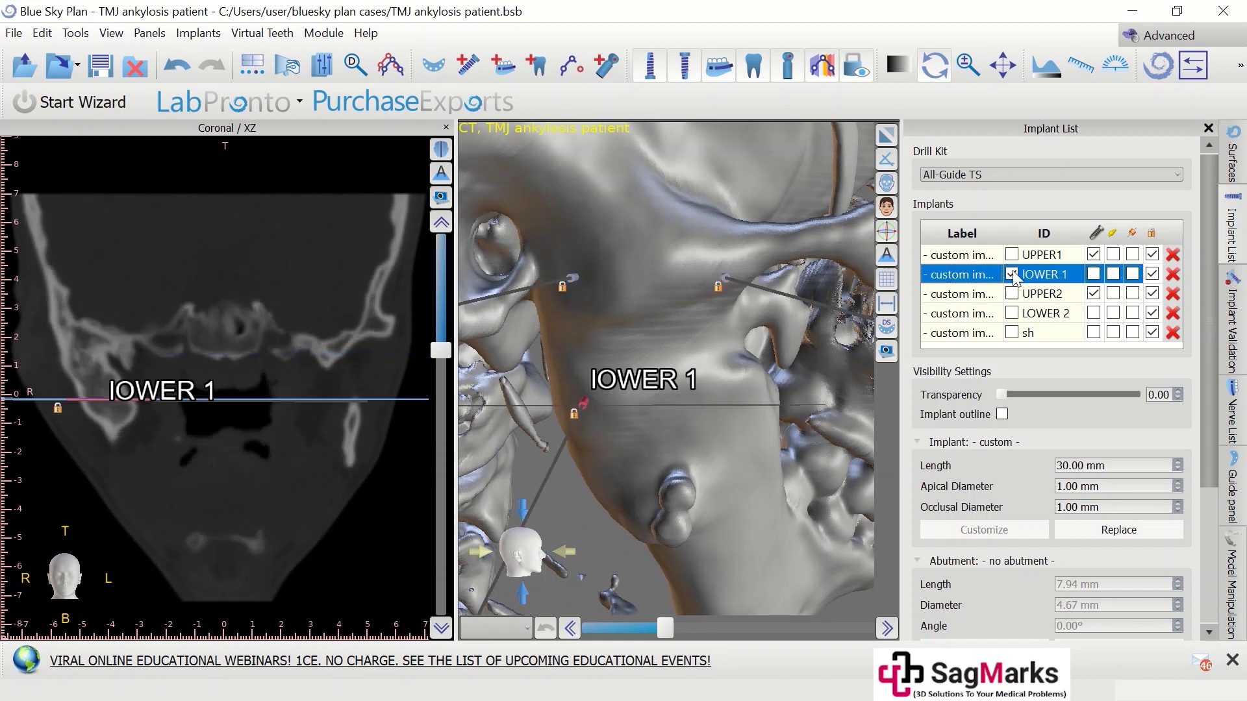
pyautogui.click(1011, 274)
pyautogui.click(1094, 274)
pyautogui.click(1093, 313)
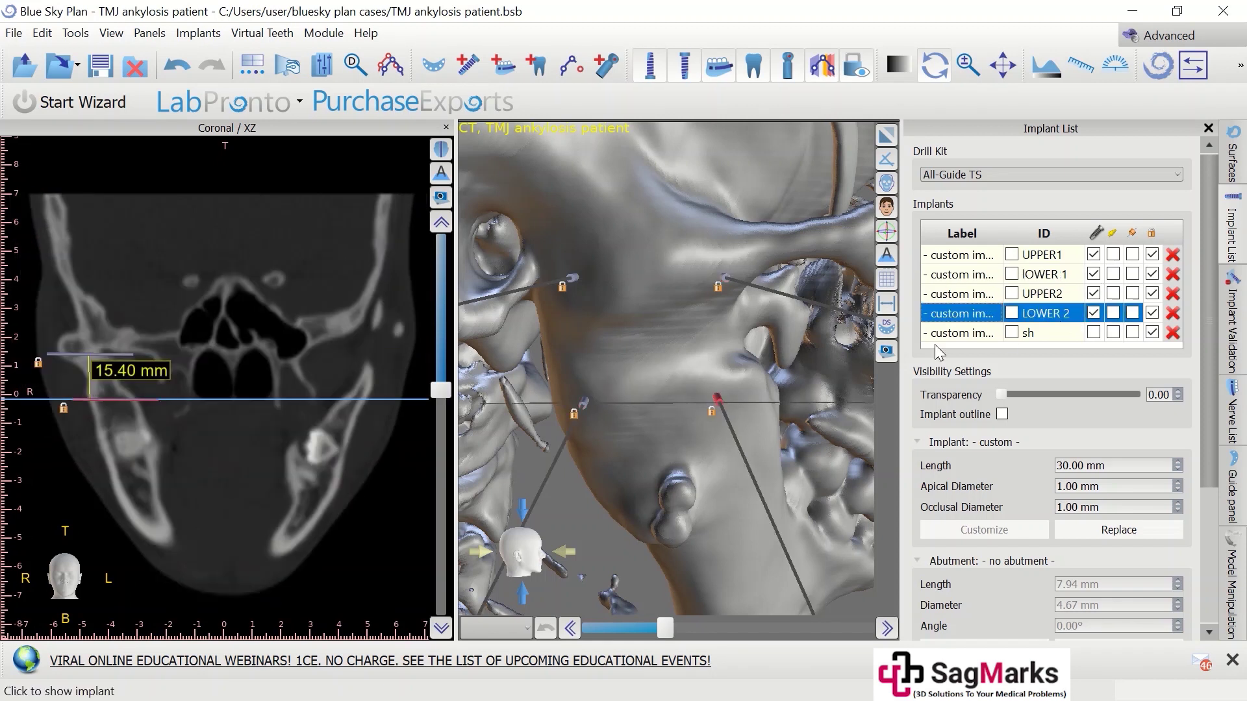
# Show implant sh's label and dimensions and rotate the skull to inspect that pin
pyautogui.moveTo(674, 402); pyautogui.dragTo(621, 288)
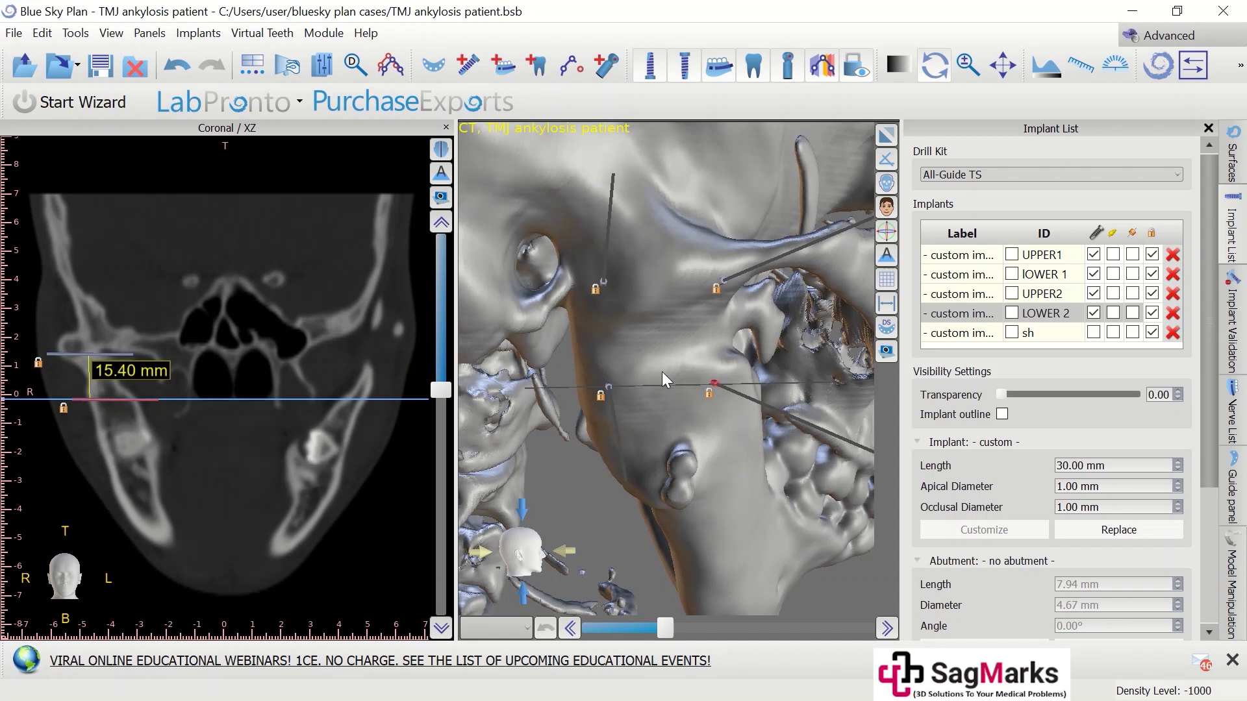
pyautogui.click(1012, 332)
pyautogui.moveTo(637, 379); pyautogui.dragTo(671, 349)
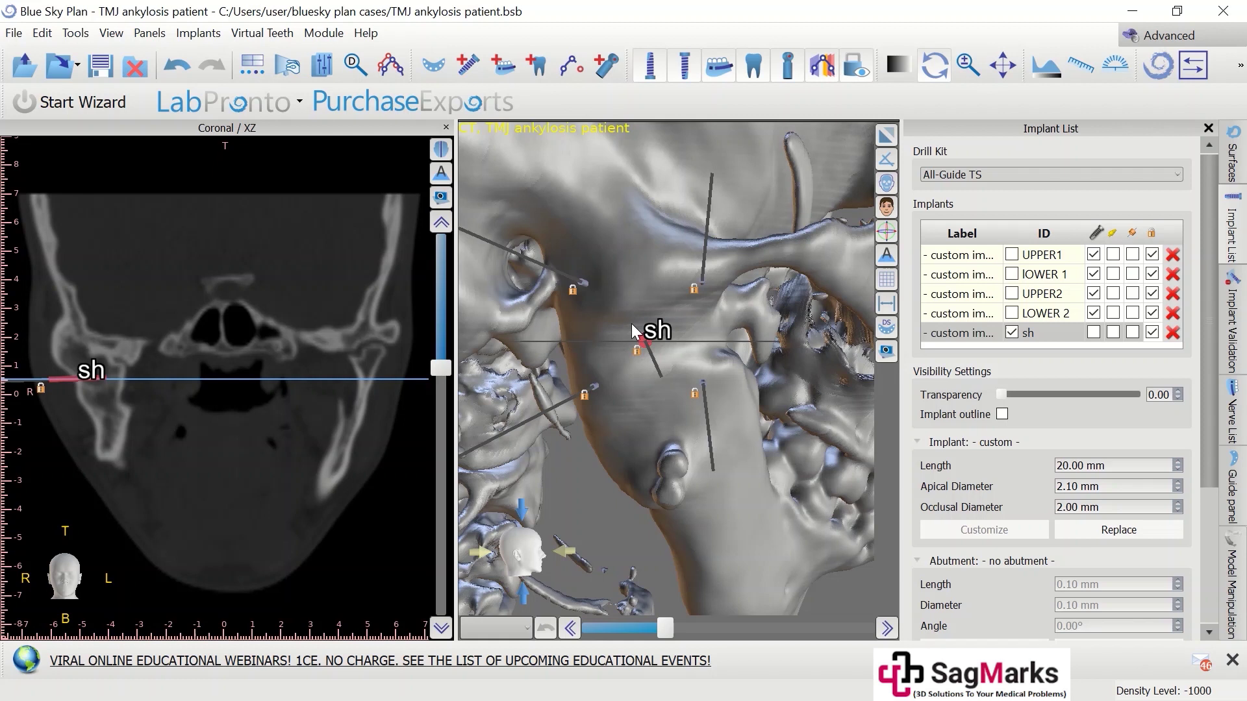
# Compare the guide tube values of LOWER 2 and sh in the Implant List
pyautogui.moveTo(632, 324); pyautogui.dragTo(800, 369)
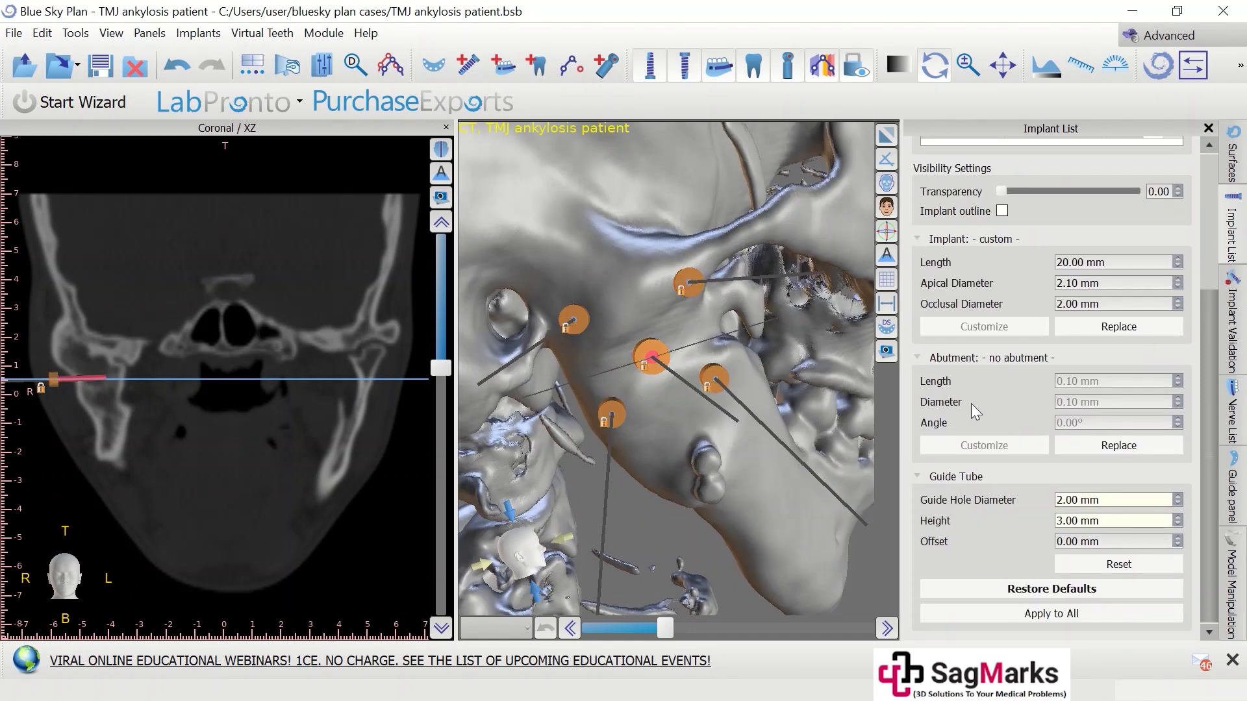
pyautogui.scroll(2, 1209, 371)
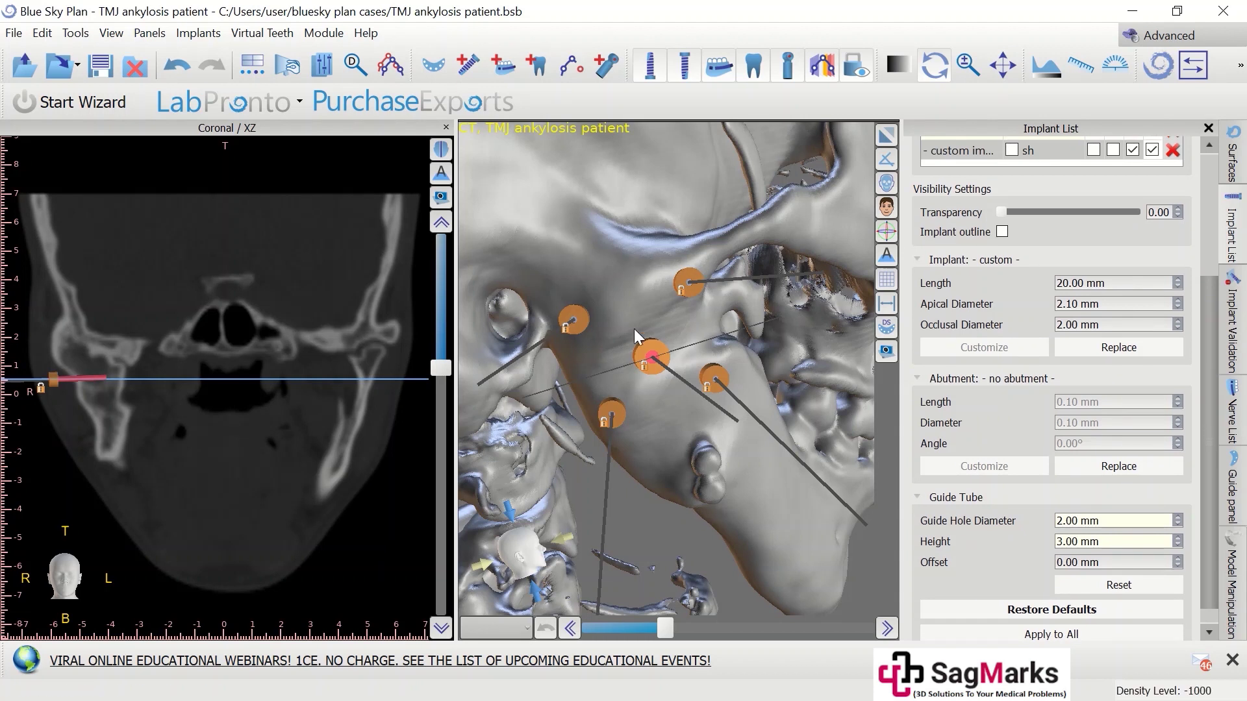
pyautogui.scroll(-2, 1207, 499)
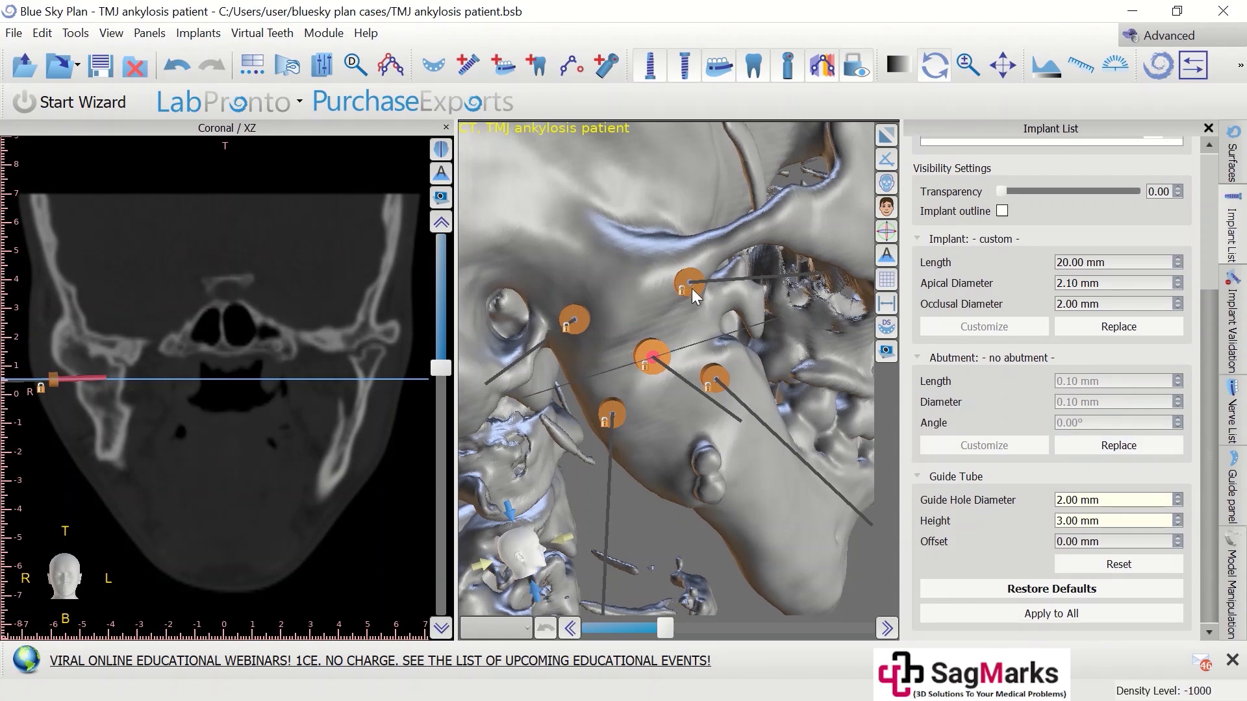
pyautogui.scroll(4, 1052, 325)
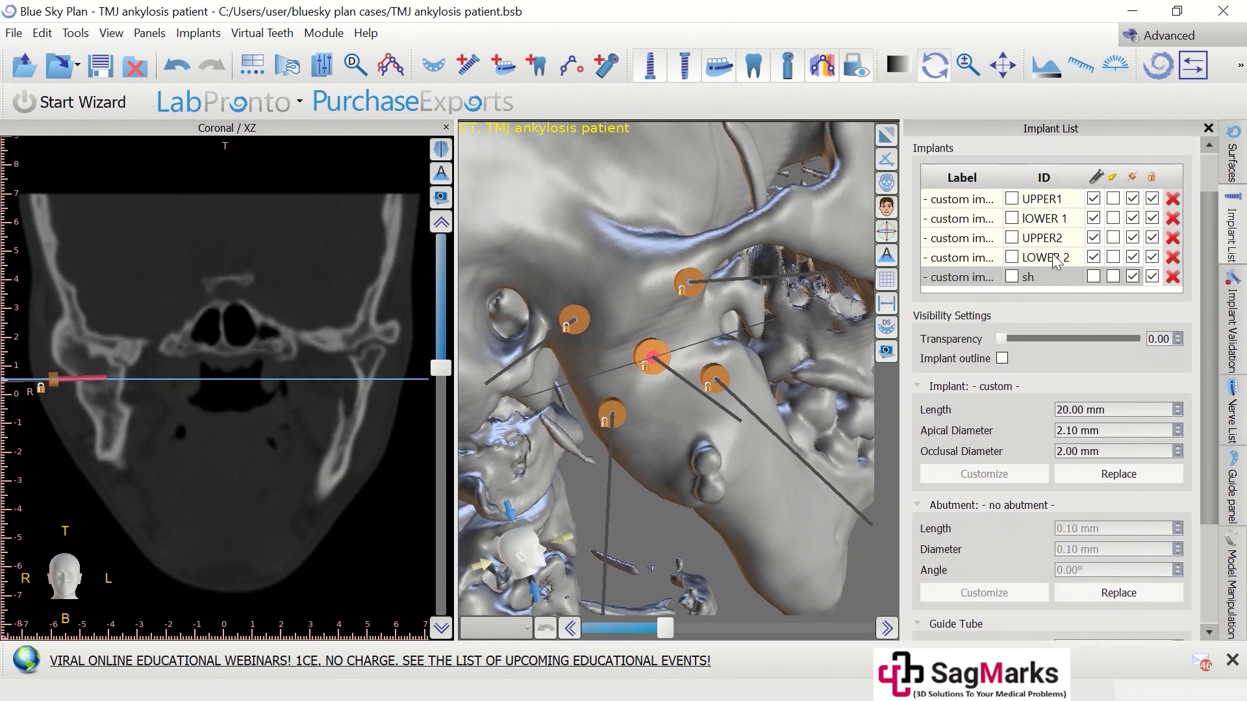
pyautogui.click(1055, 260)
pyautogui.scroll(-5, 1191, 467)
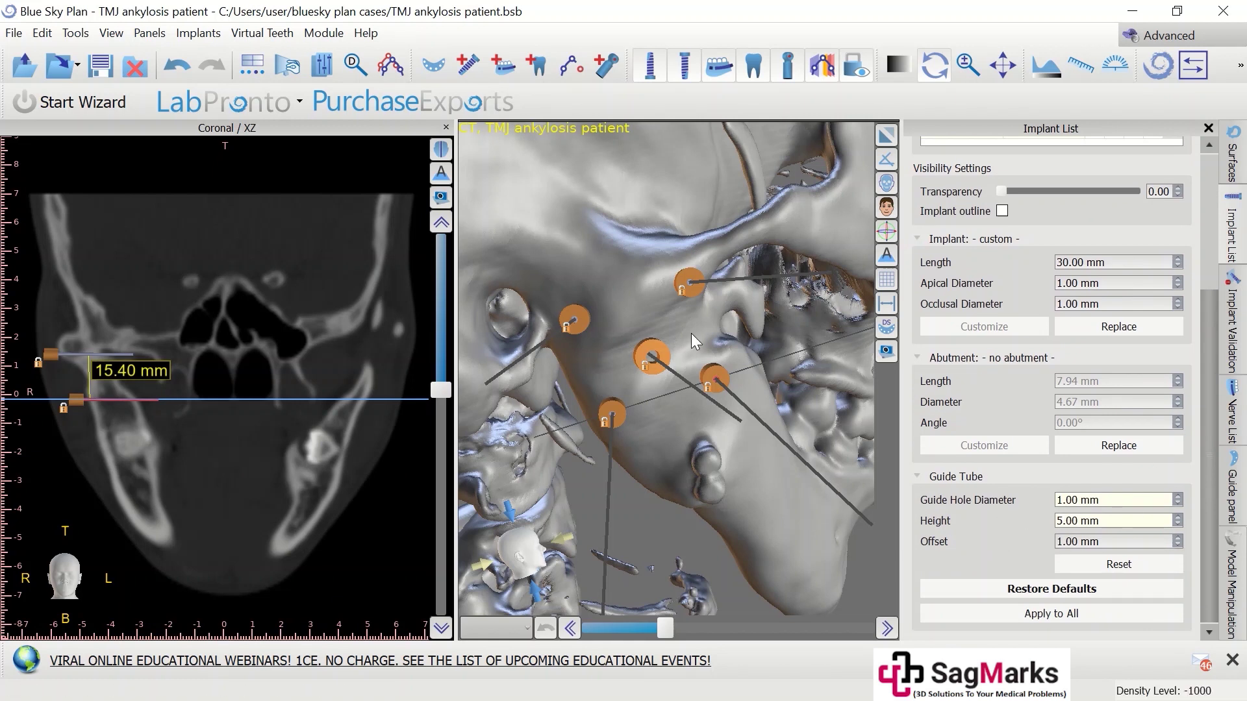
pyautogui.moveTo(1211, 462); pyautogui.dragTo(1211, 360)
pyautogui.click(1038, 262)
# Rotate and zoom out to view the whole skull from the side with all orange sleeves
pyautogui.click(632, 379)
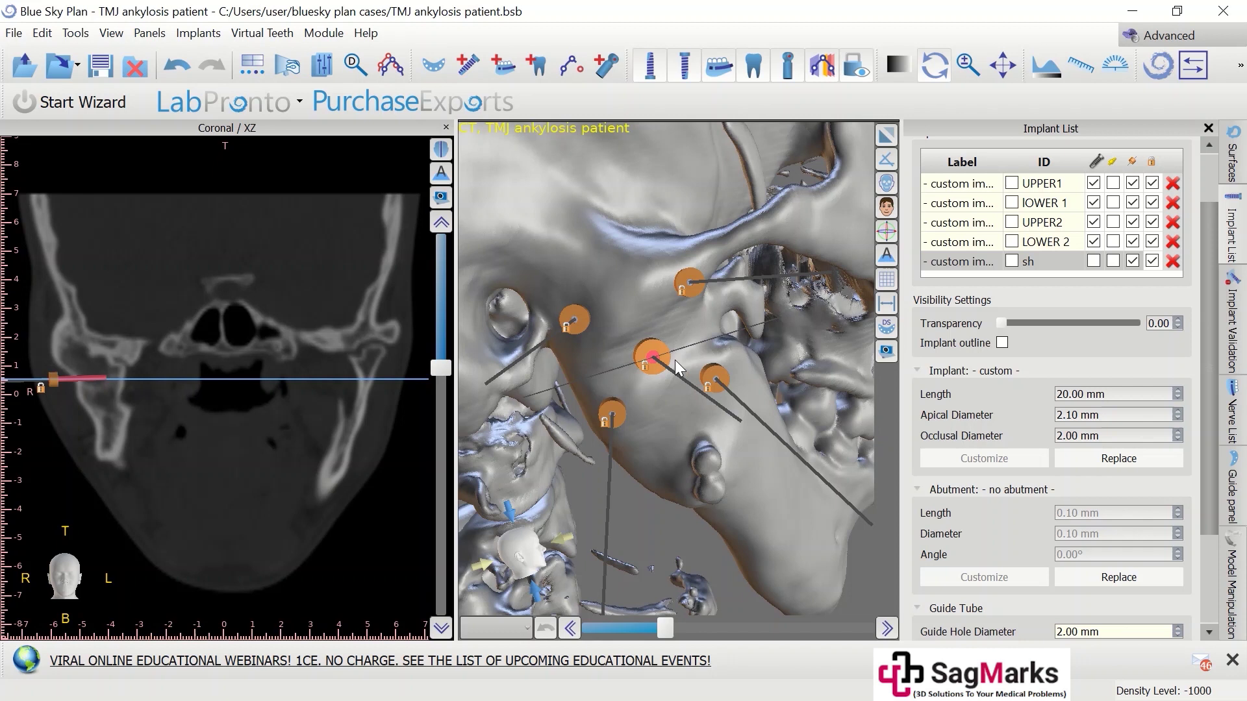
pyautogui.moveTo(674, 350); pyautogui.dragTo(637, 349)
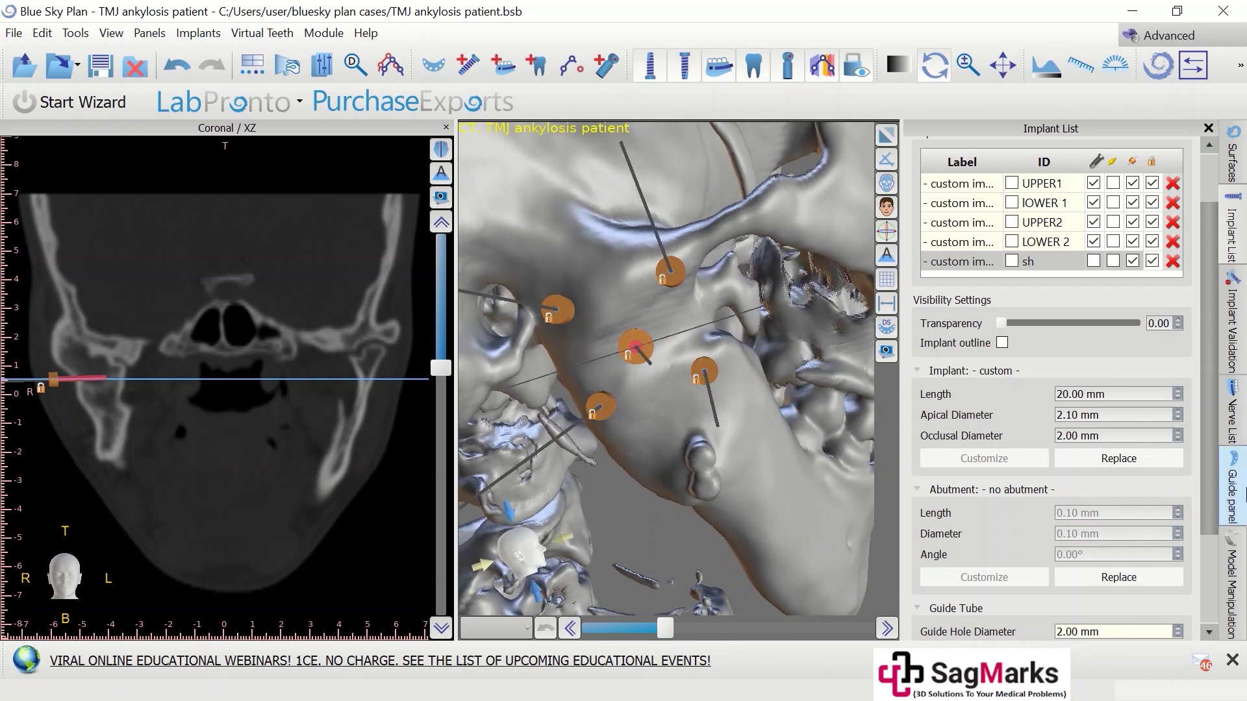
pyautogui.moveTo(1208, 473); pyautogui.dragTo(1198, 538)
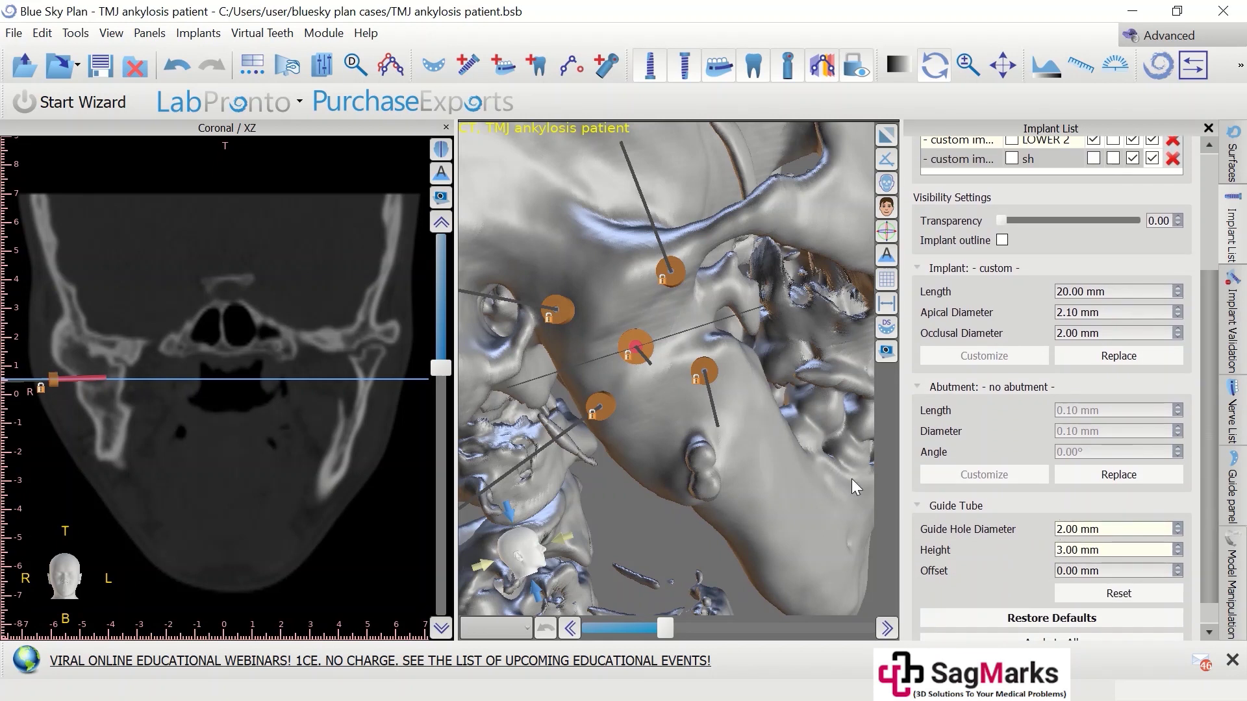
pyautogui.scroll(-5, 747, 374)
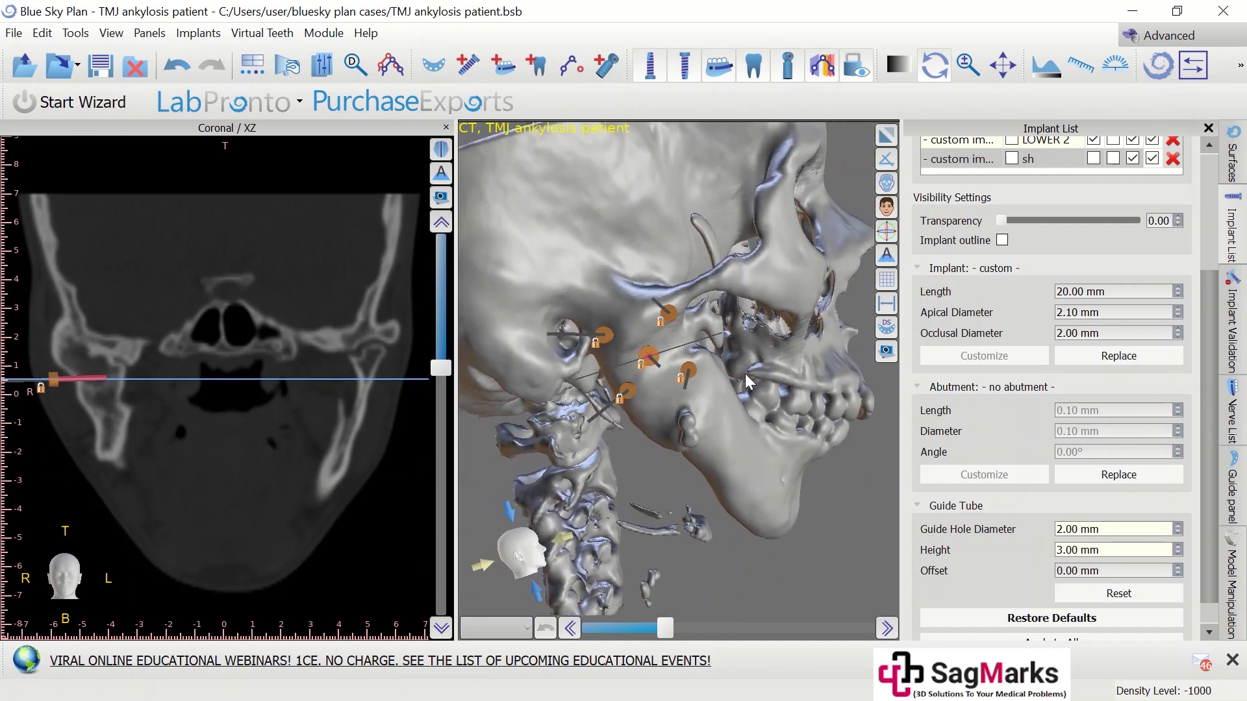
pyautogui.moveTo(771, 342); pyautogui.dragTo(740, 389)
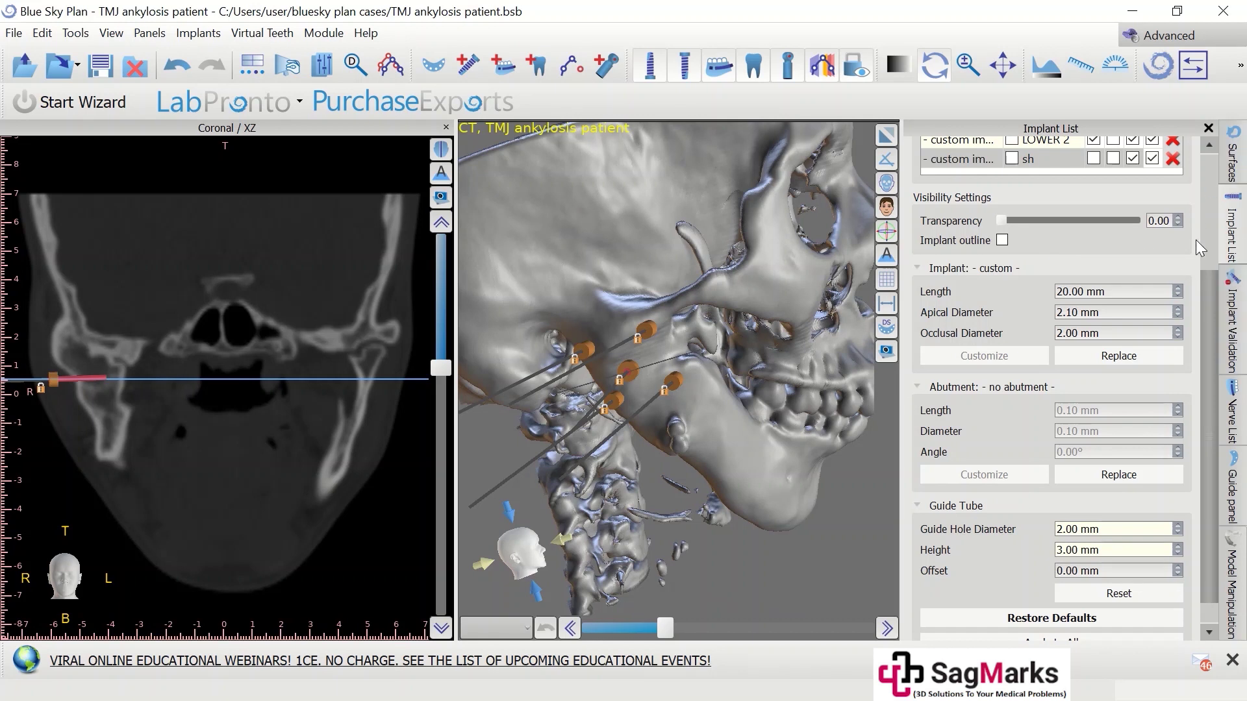
# Build an STL model from the Original CT surface in the Surfaces list
pyautogui.click(1231, 170)
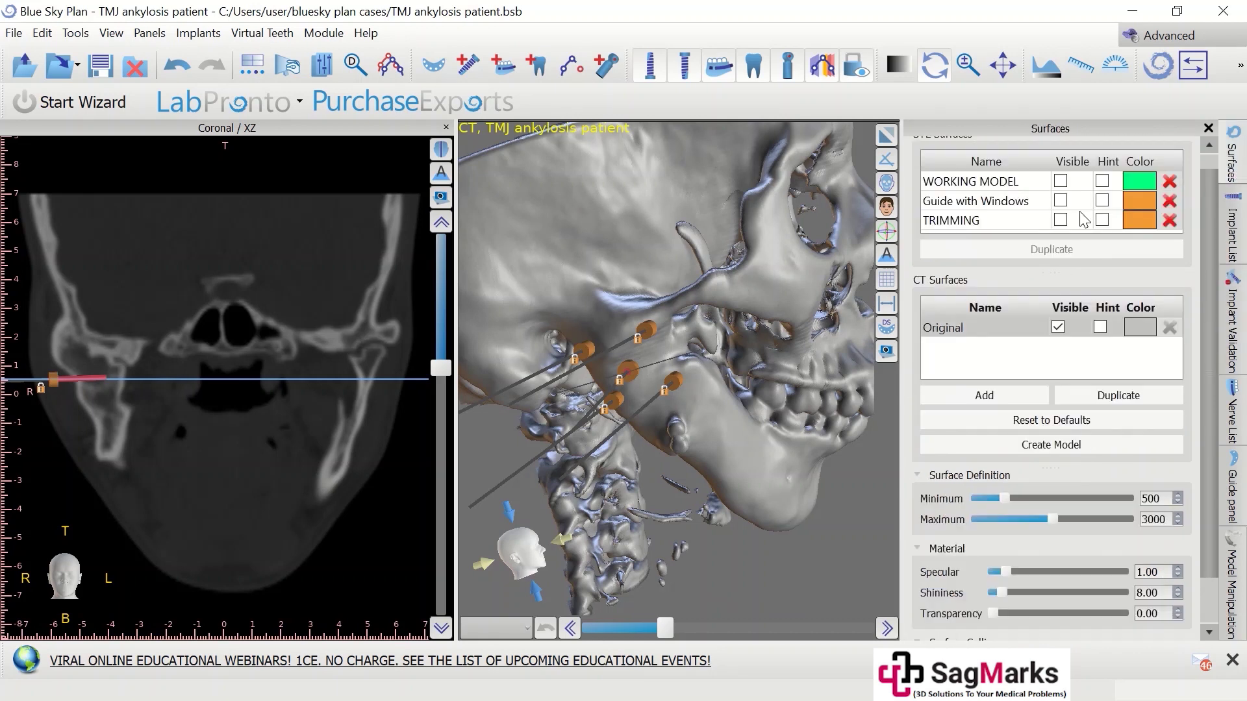
pyautogui.click(988, 327)
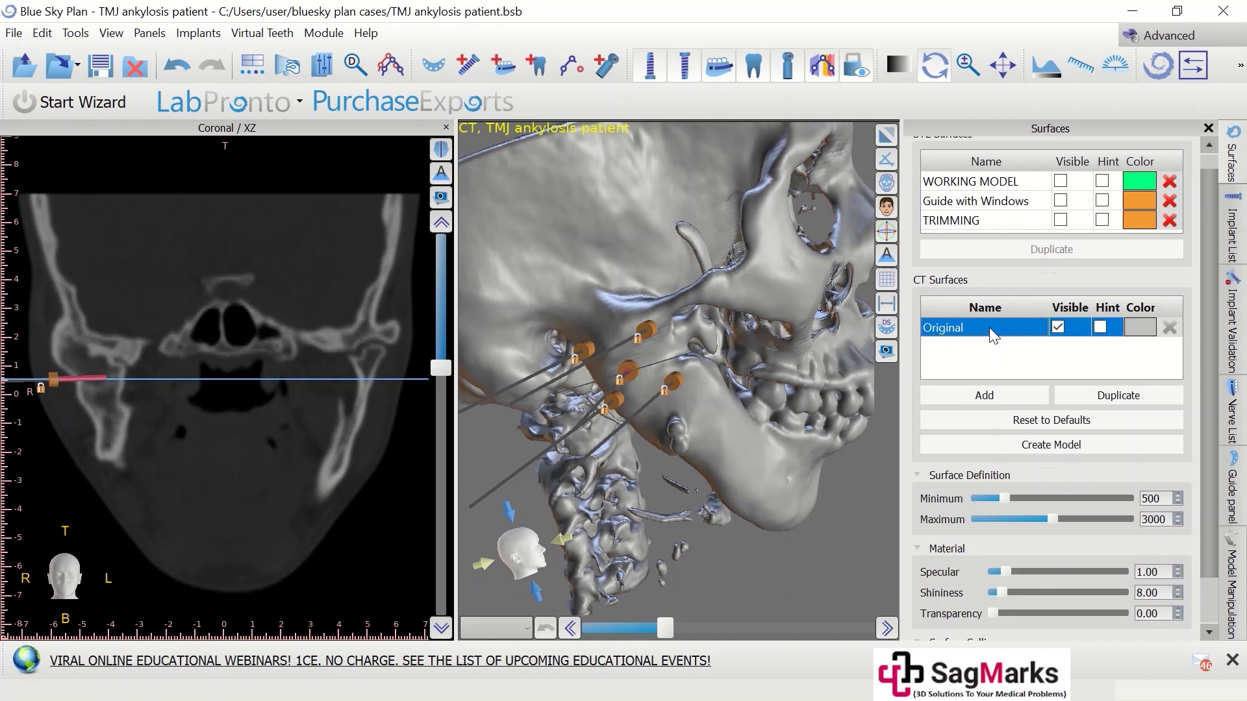
pyautogui.rightClick(982, 327)
pyautogui.click(981, 327)
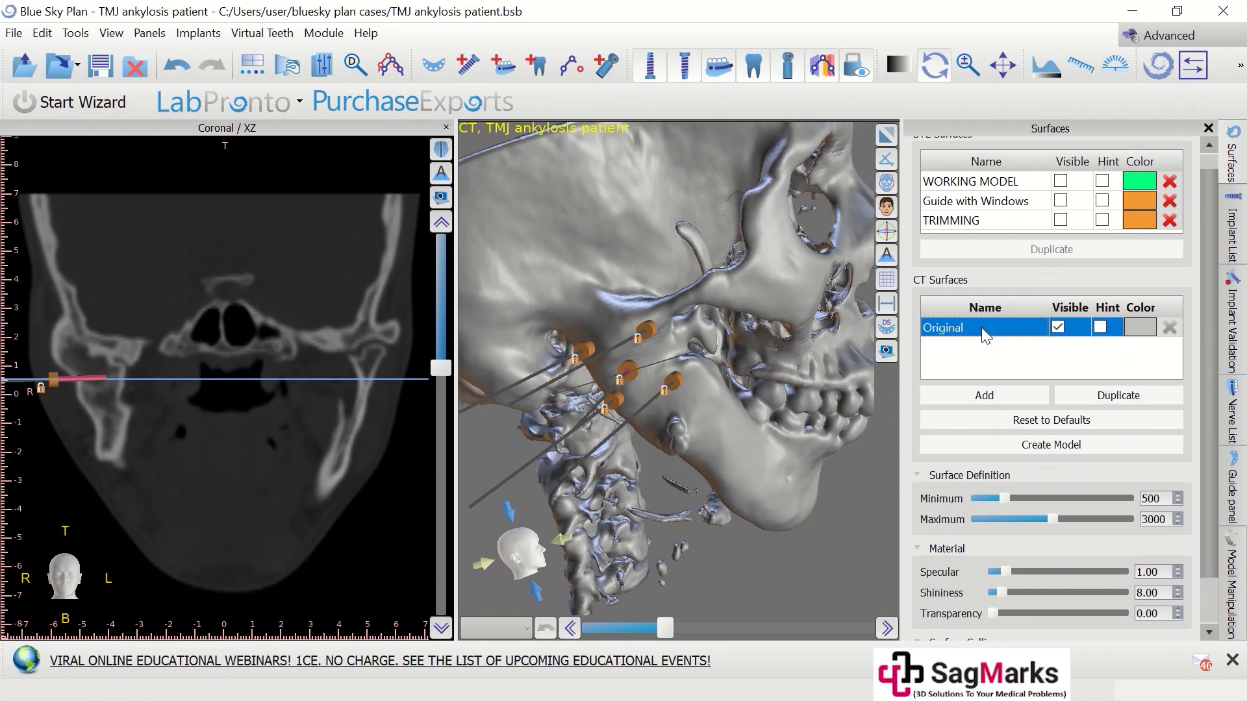
pyautogui.click(1055, 447)
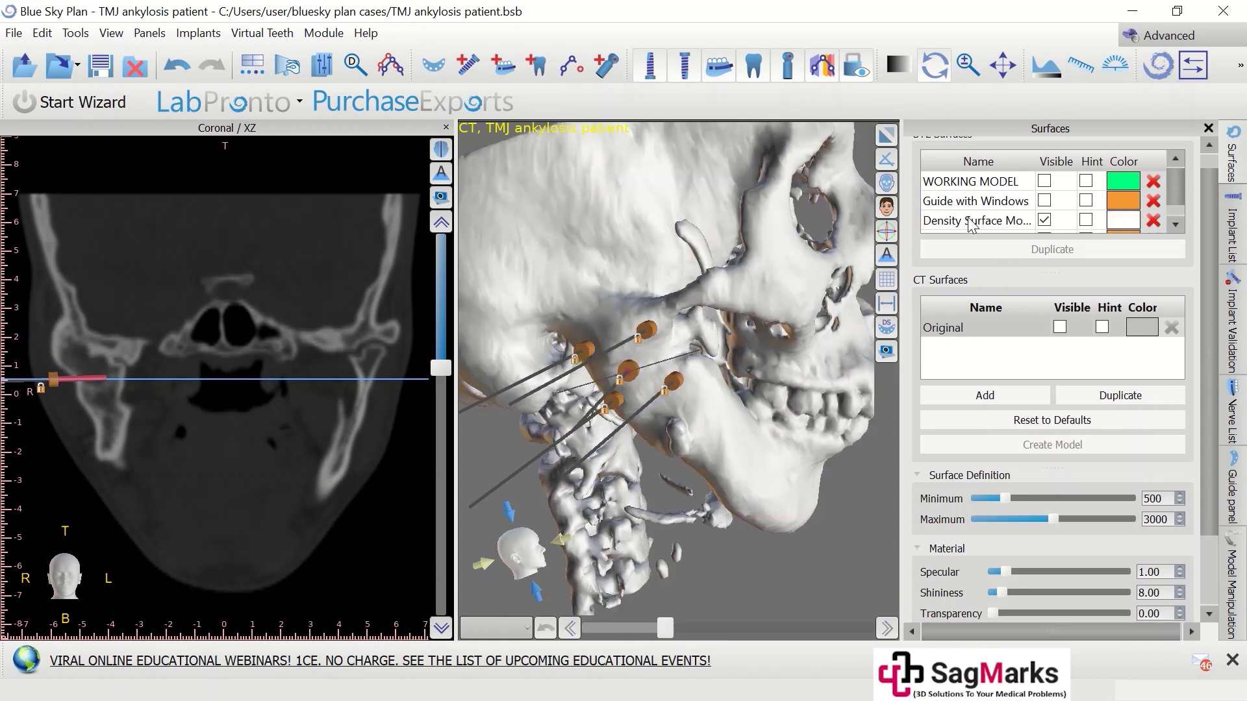
# Hide the white Density Surface Model skull so only the pins remain
pyautogui.scroll(-1, 1174, 211)
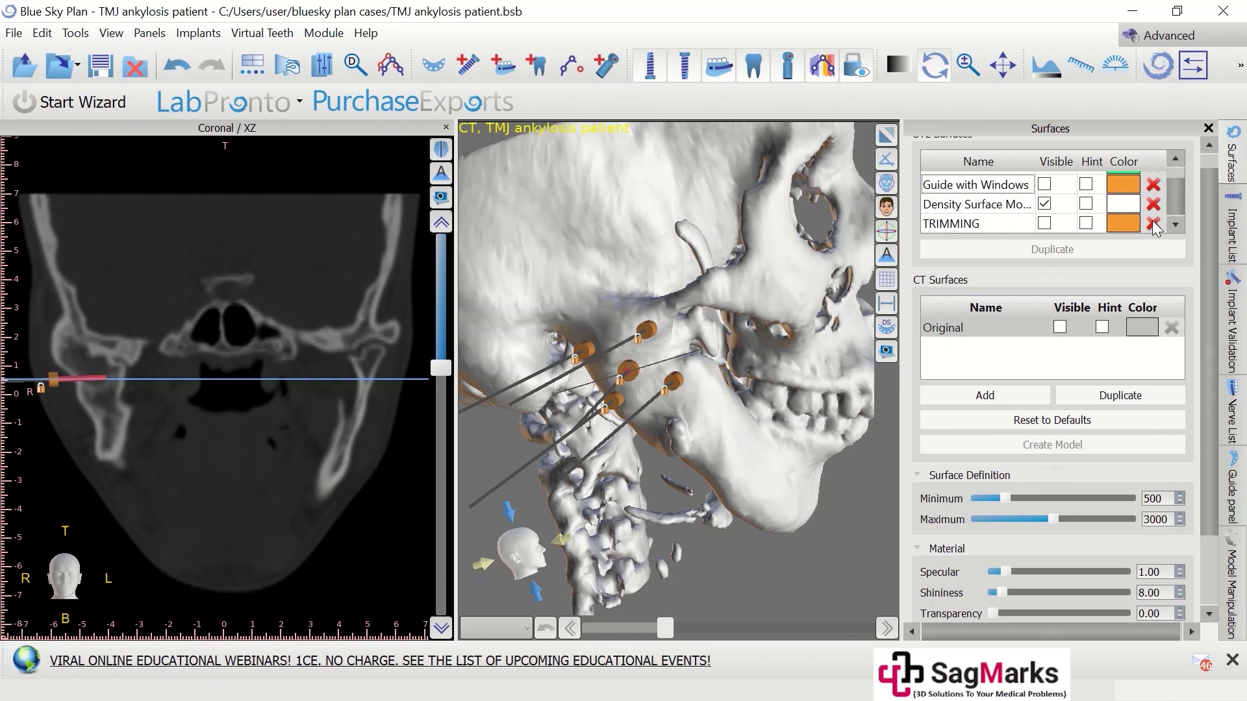
pyautogui.click(1045, 205)
pyautogui.scroll(1, 1179, 188)
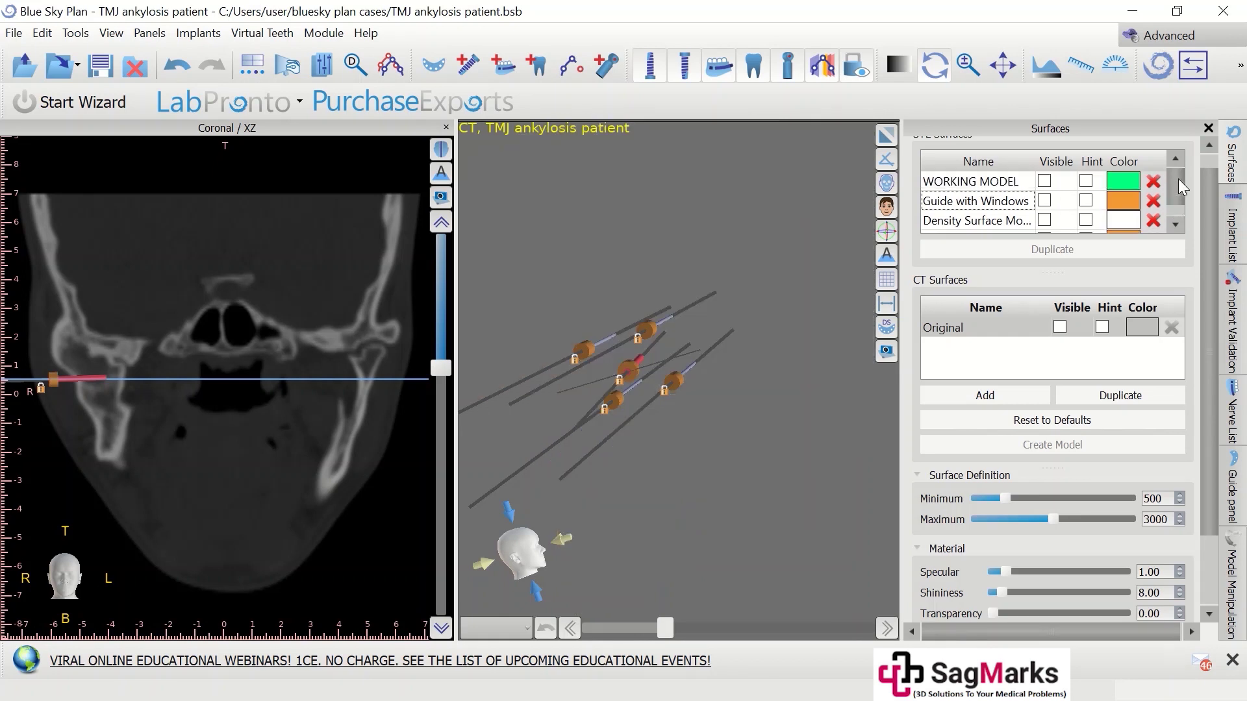
# Make the WORKING MODEL visible, delete the Density Surface Model, and orbit to a lateral view
pyautogui.click(1026, 182)
pyautogui.click(1060, 198)
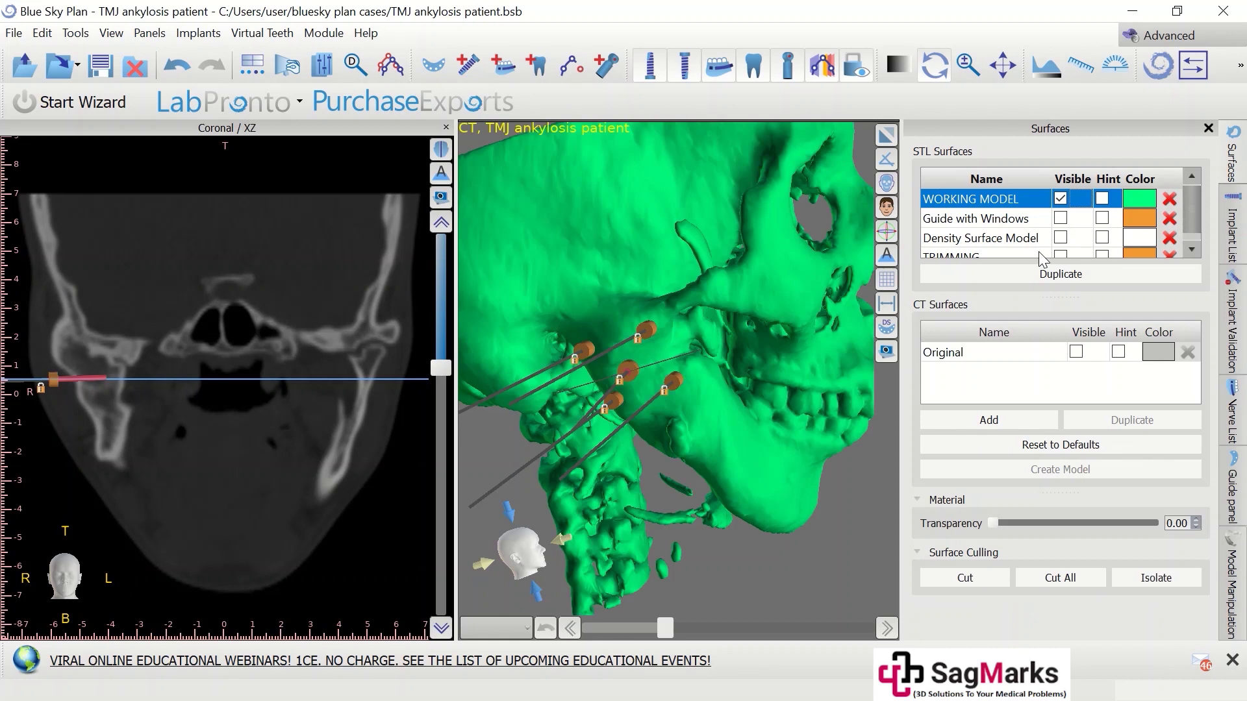
pyautogui.click(1018, 241)
pyautogui.click(1169, 239)
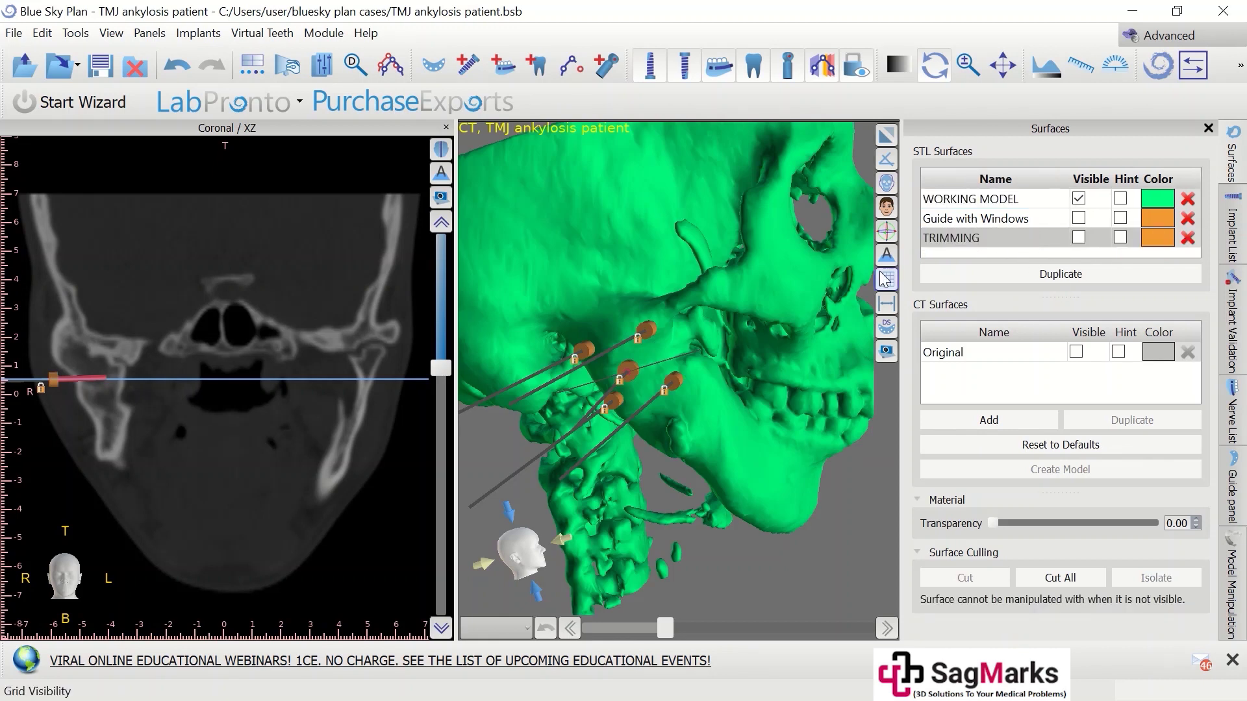
pyautogui.click(1028, 197)
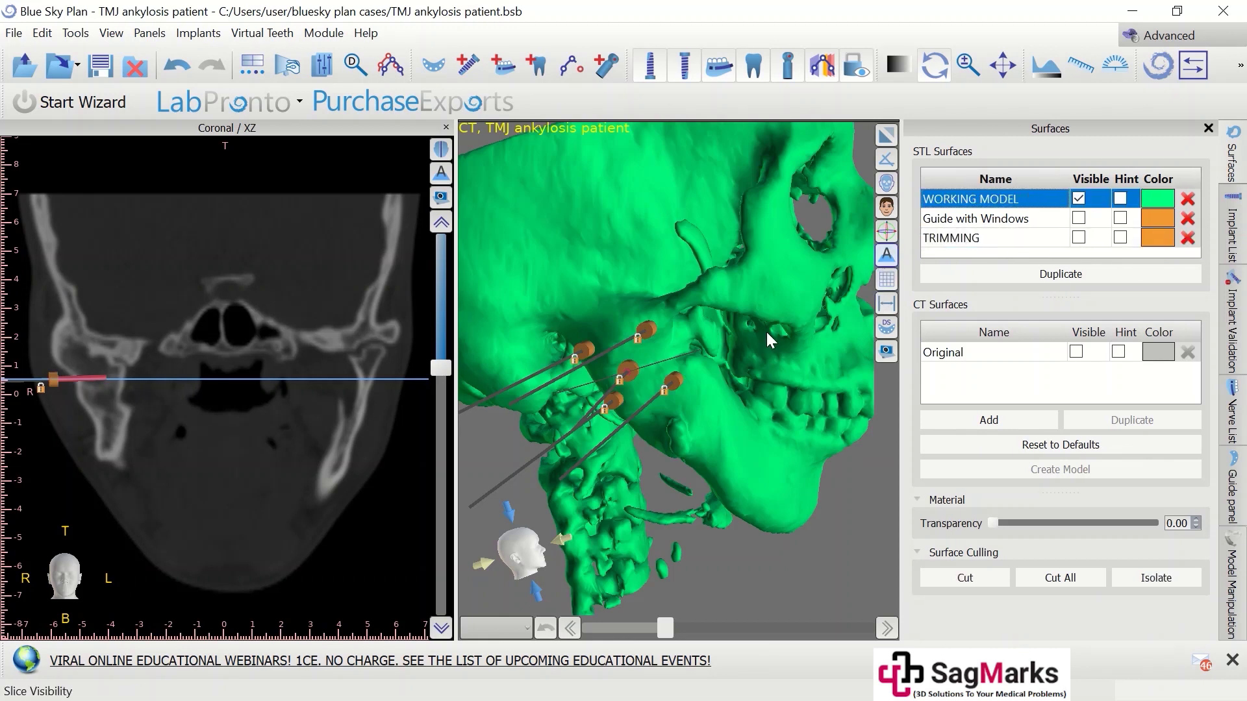
pyautogui.moveTo(722, 451); pyautogui.dragTo(751, 393)
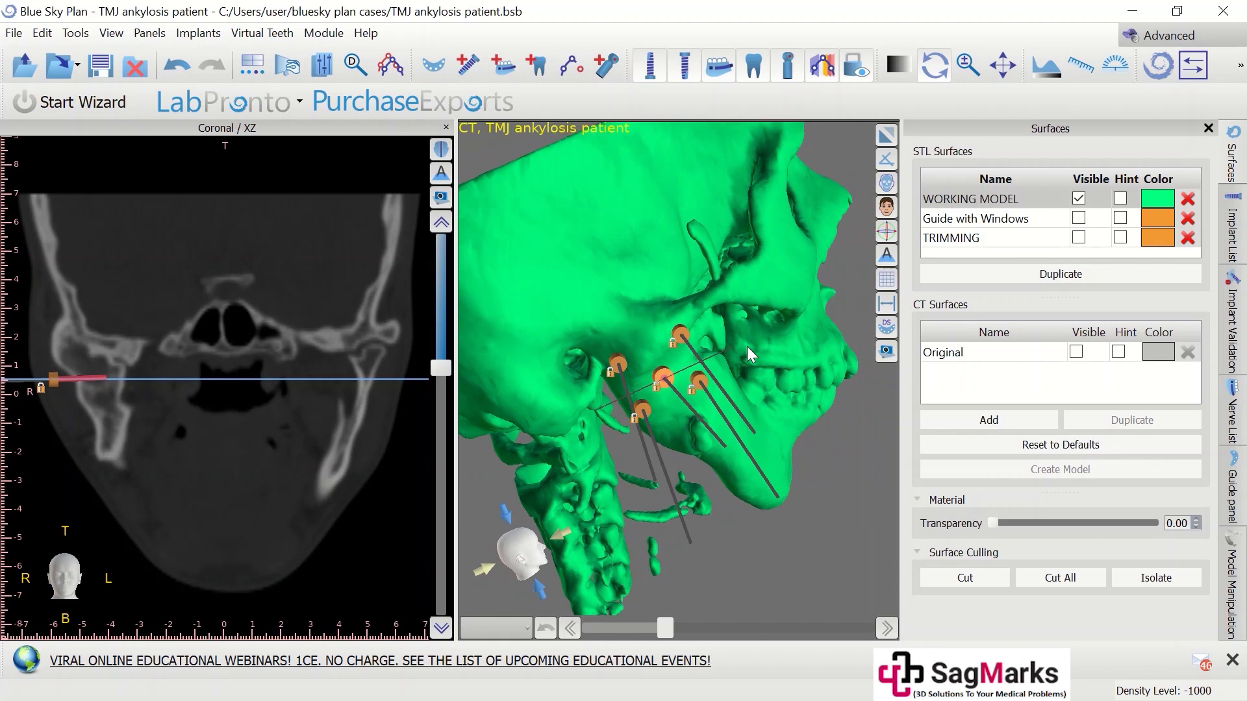
pyautogui.moveTo(573, 403); pyautogui.dragTo(635, 372)
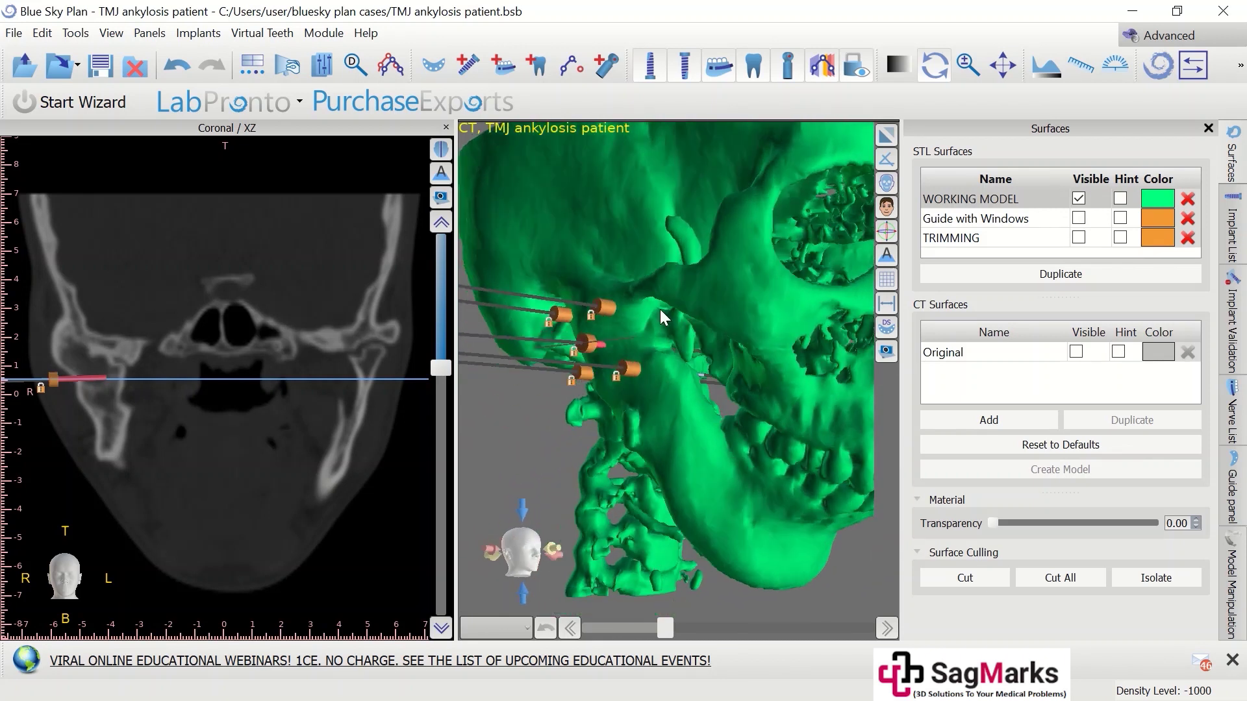
pyautogui.moveTo(660, 296); pyautogui.dragTo(623, 312)
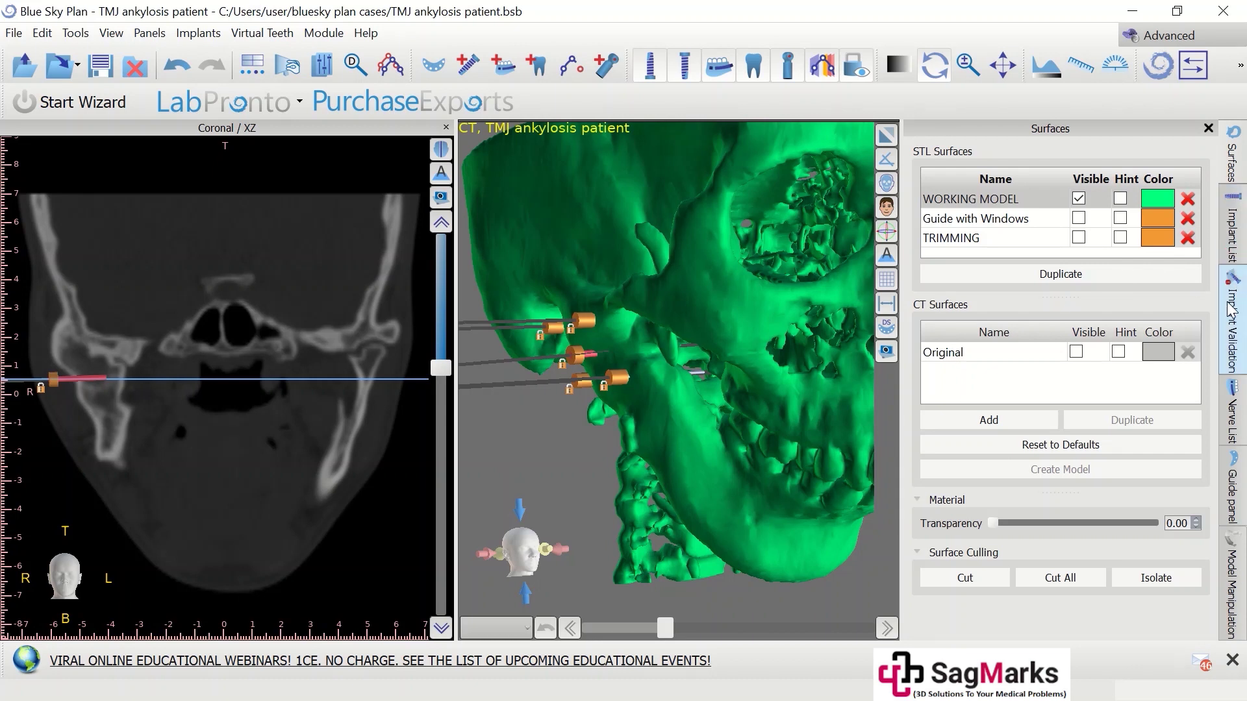
# Select the sh implant in the Implant List, then view the validation and Nerve List panels
pyautogui.click(1227, 251)
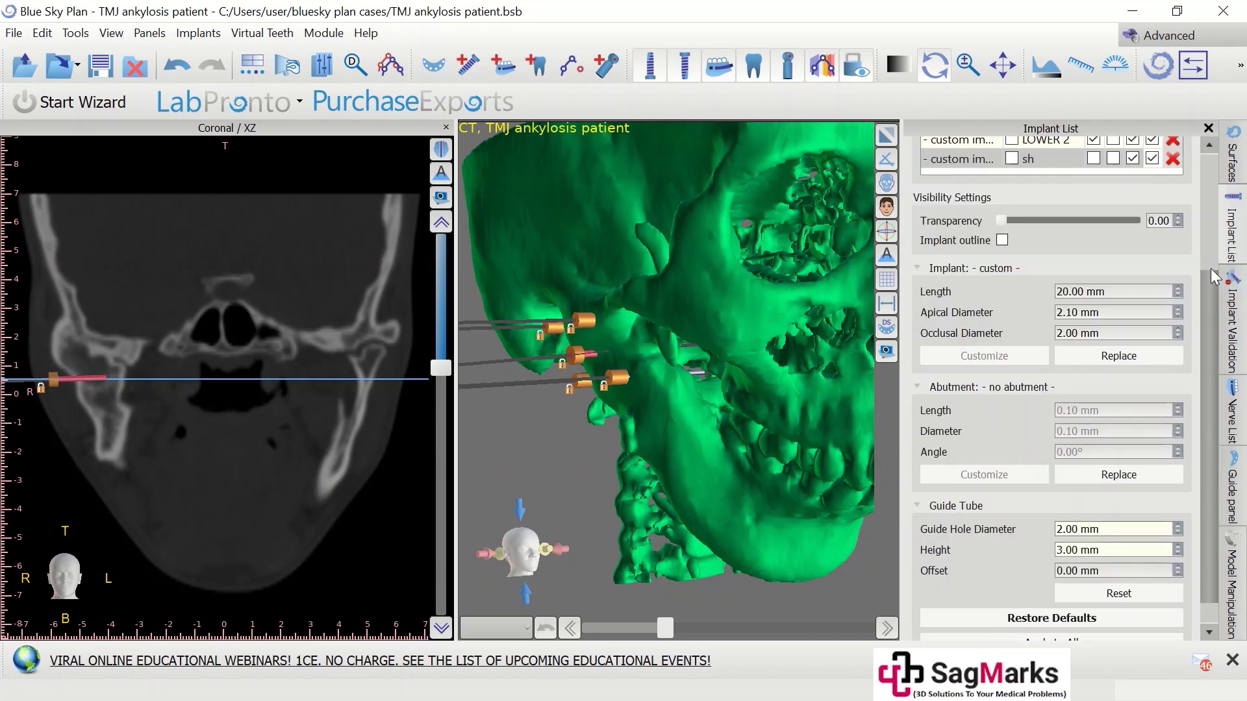
pyautogui.scroll(1, 1208, 235)
pyautogui.scroll(2, 1207, 235)
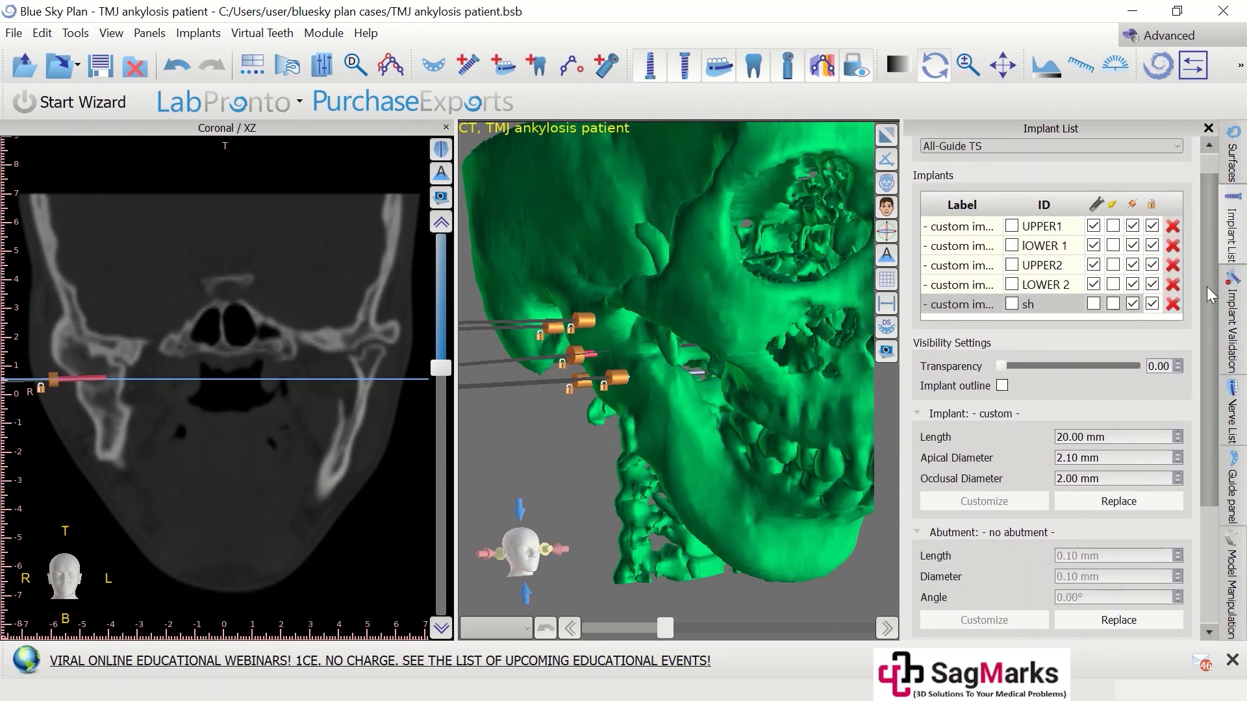
pyautogui.scroll(-1, 1214, 298)
pyautogui.click(1094, 292)
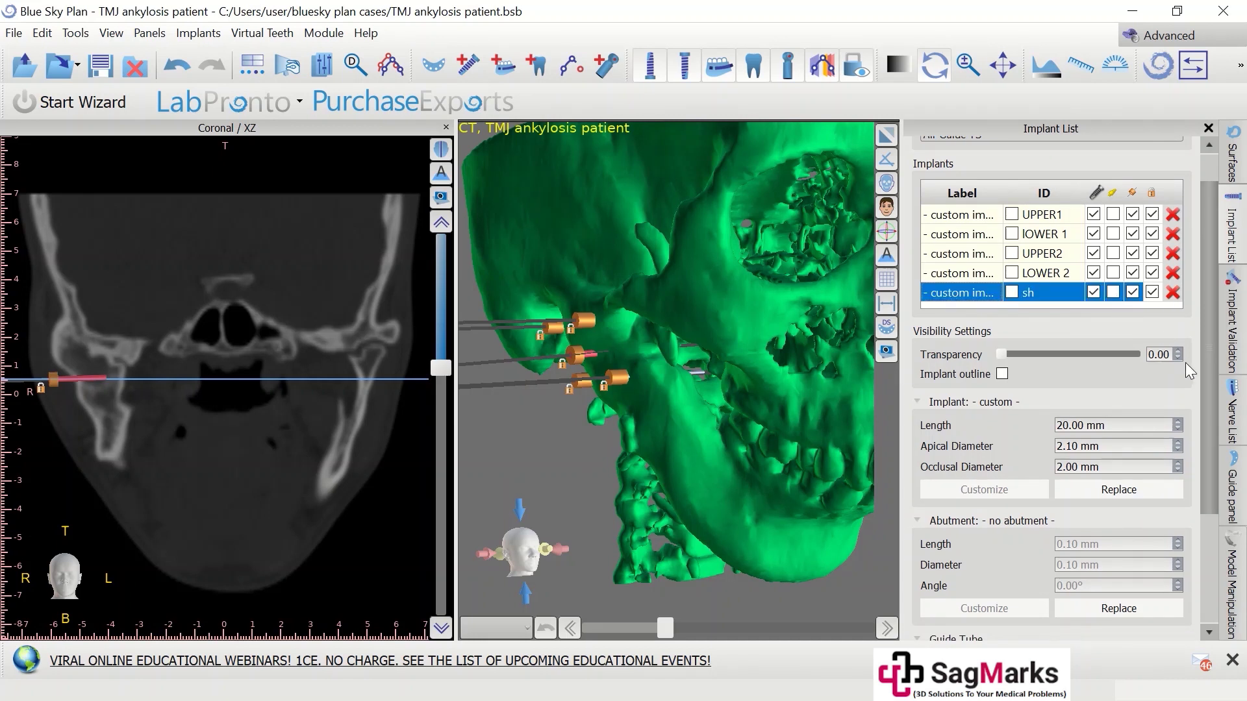
pyautogui.scroll(-3, 1204, 349)
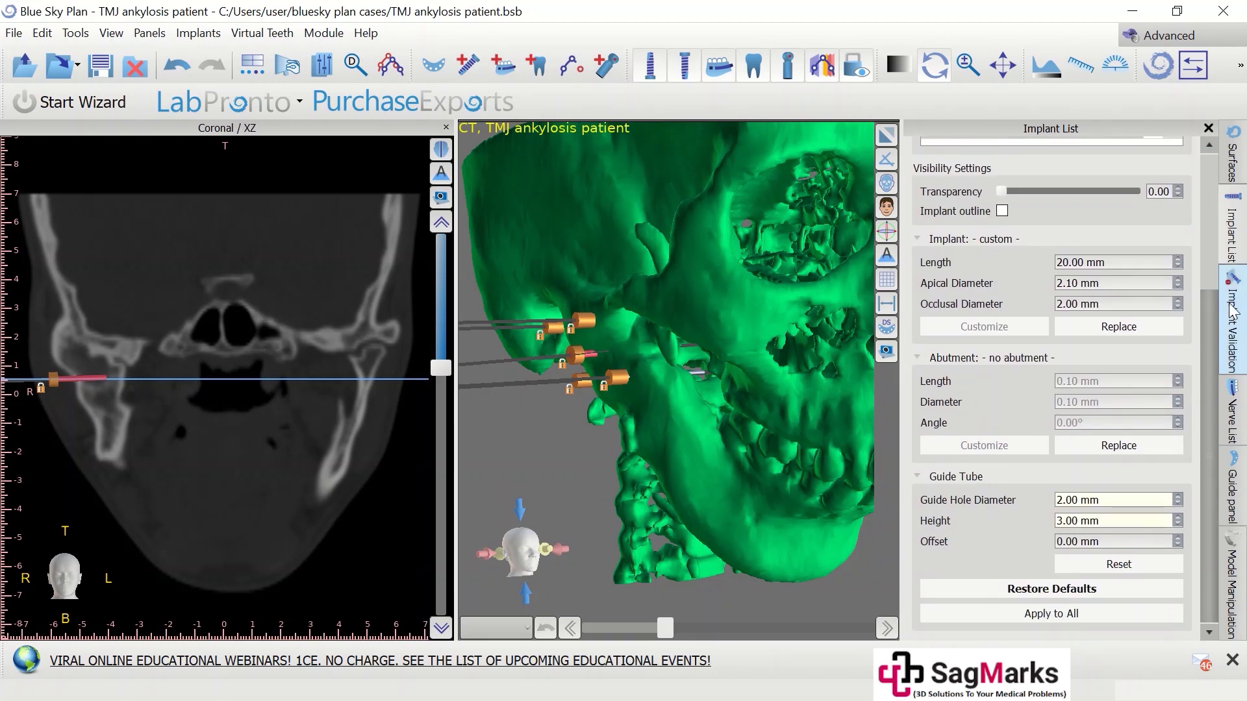
pyautogui.click(1233, 313)
pyautogui.click(1231, 416)
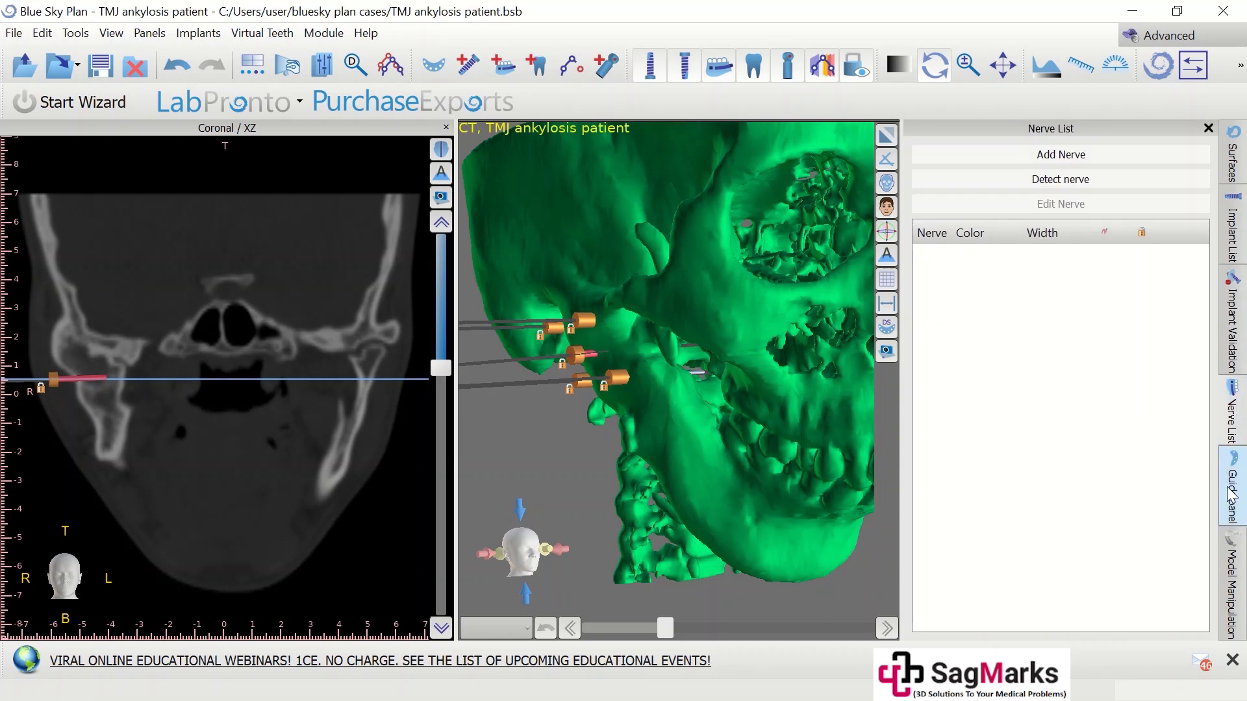
# Add a window box between the pins from the 3D view's right-click Add Window option
pyautogui.click(1222, 494)
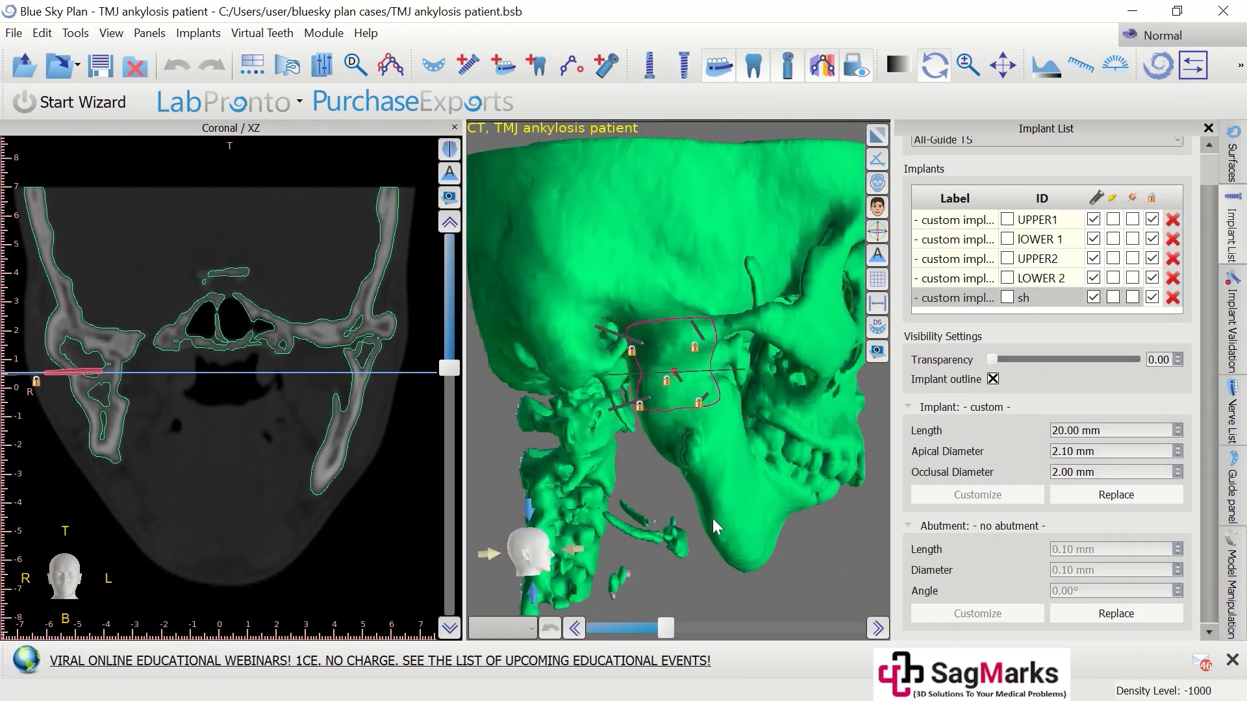
pyautogui.scroll(6, 692, 473)
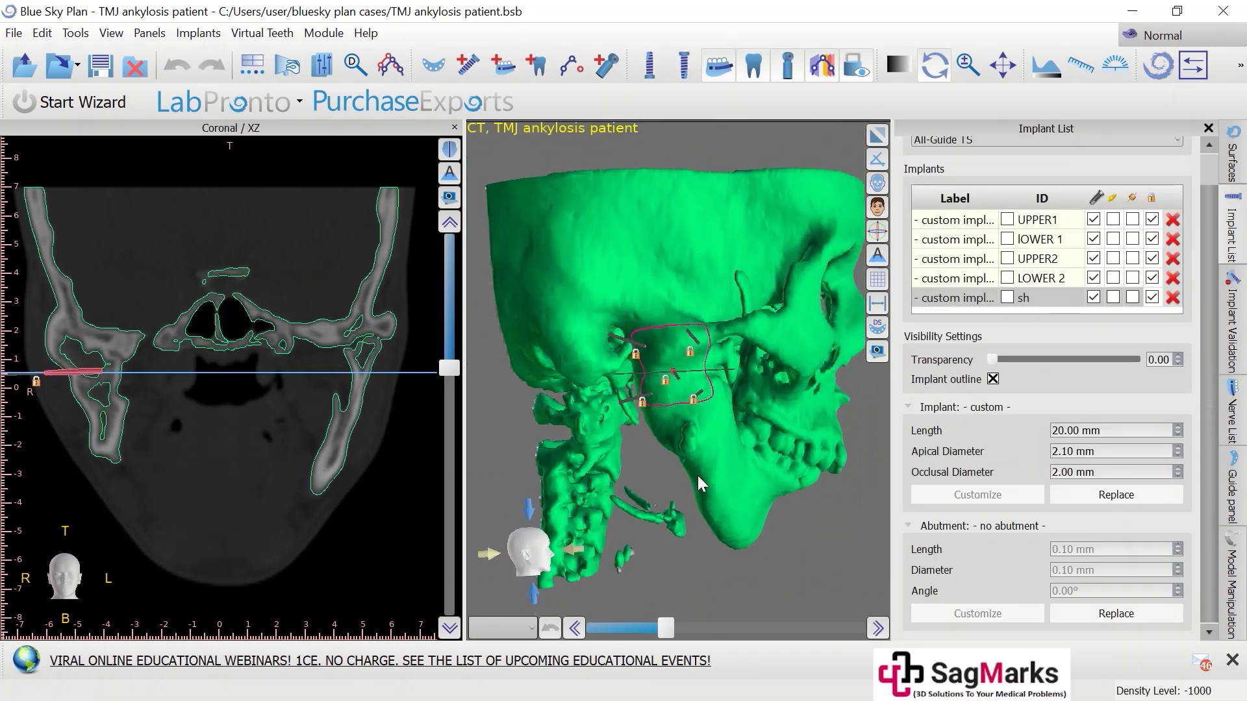
pyautogui.moveTo(670, 329); pyautogui.dragTo(604, 328)
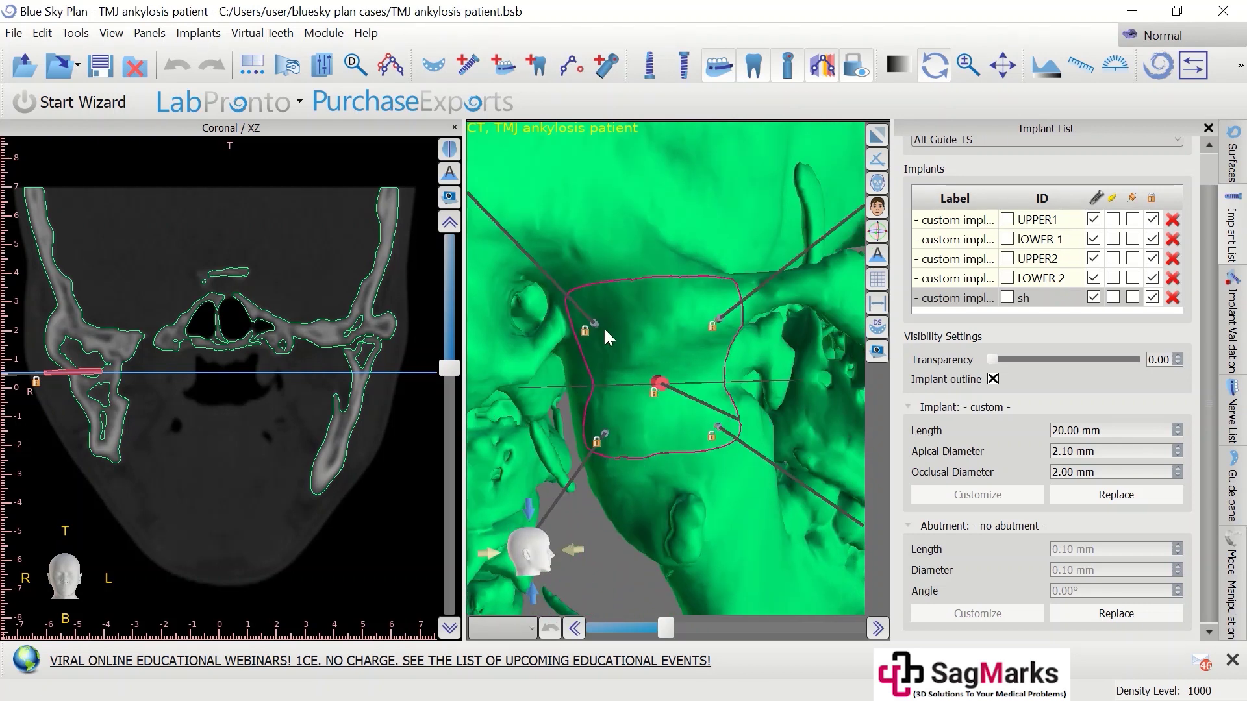
pyautogui.rightClick(680, 350)
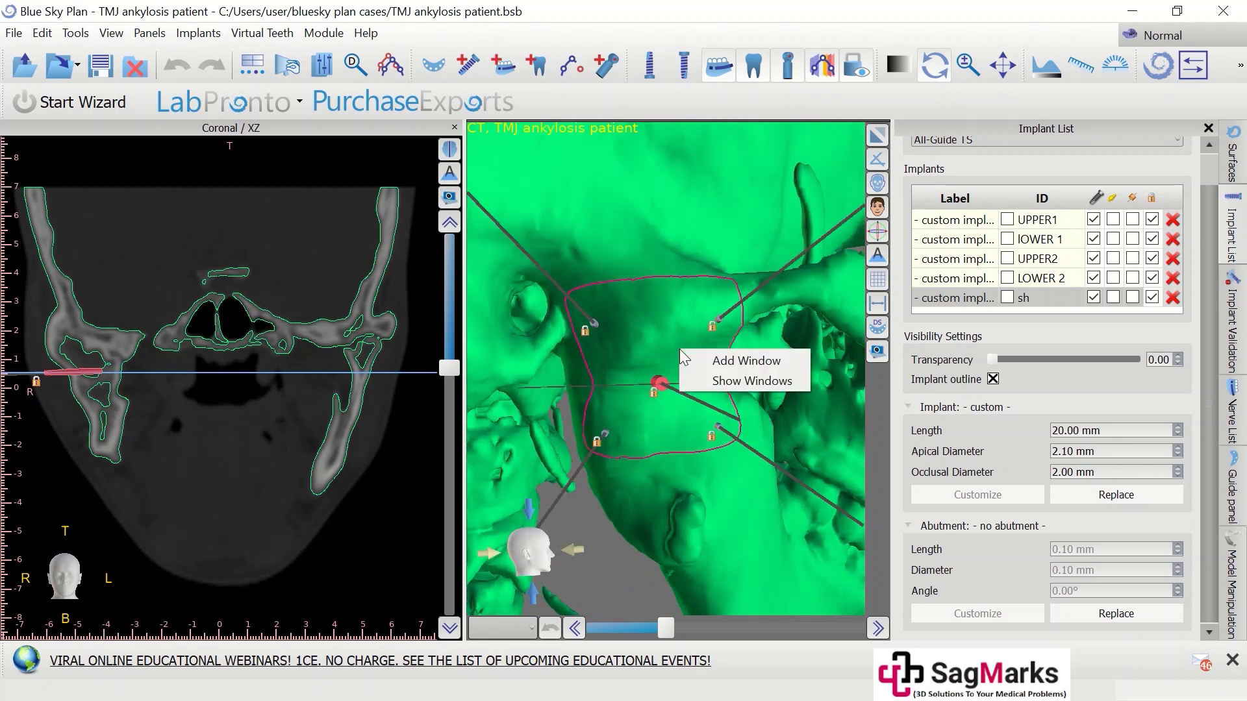
pyautogui.click(719, 364)
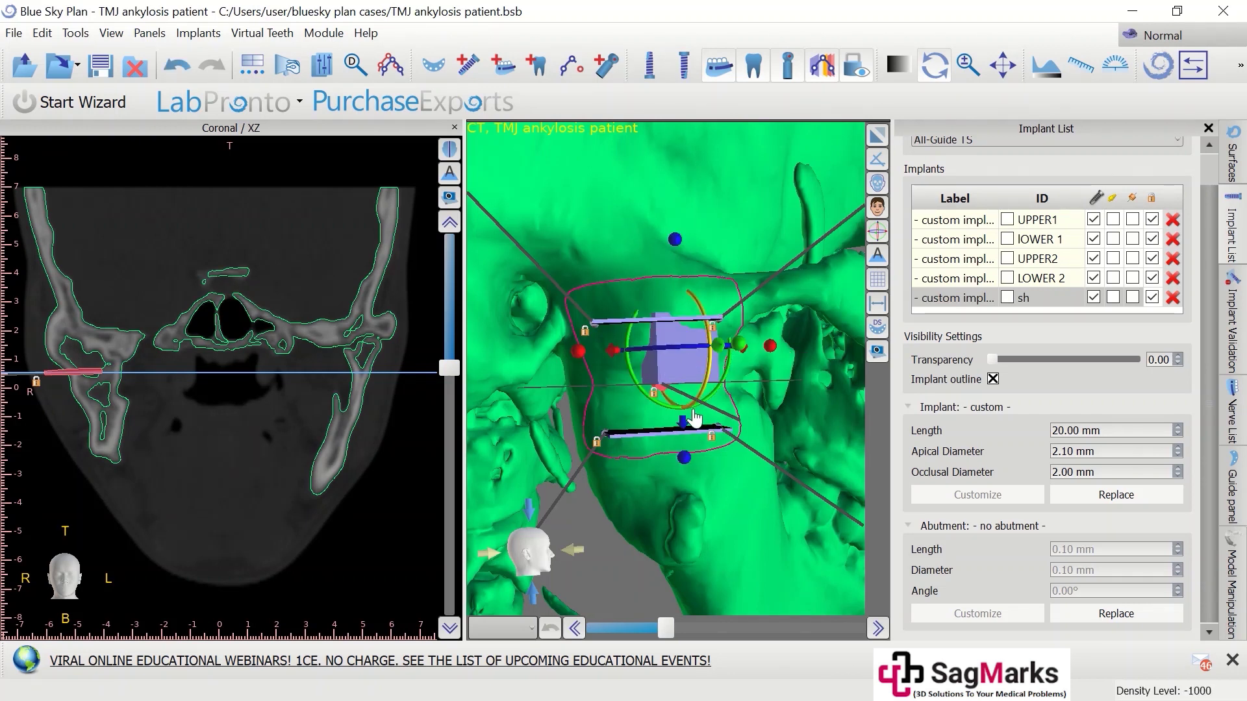
# Slide the window right and up, and rotate it to line up with the pins
pyautogui.moveTo(692, 361); pyautogui.dragTo(816, 431)
pyautogui.moveTo(793, 484); pyautogui.dragTo(802, 419)
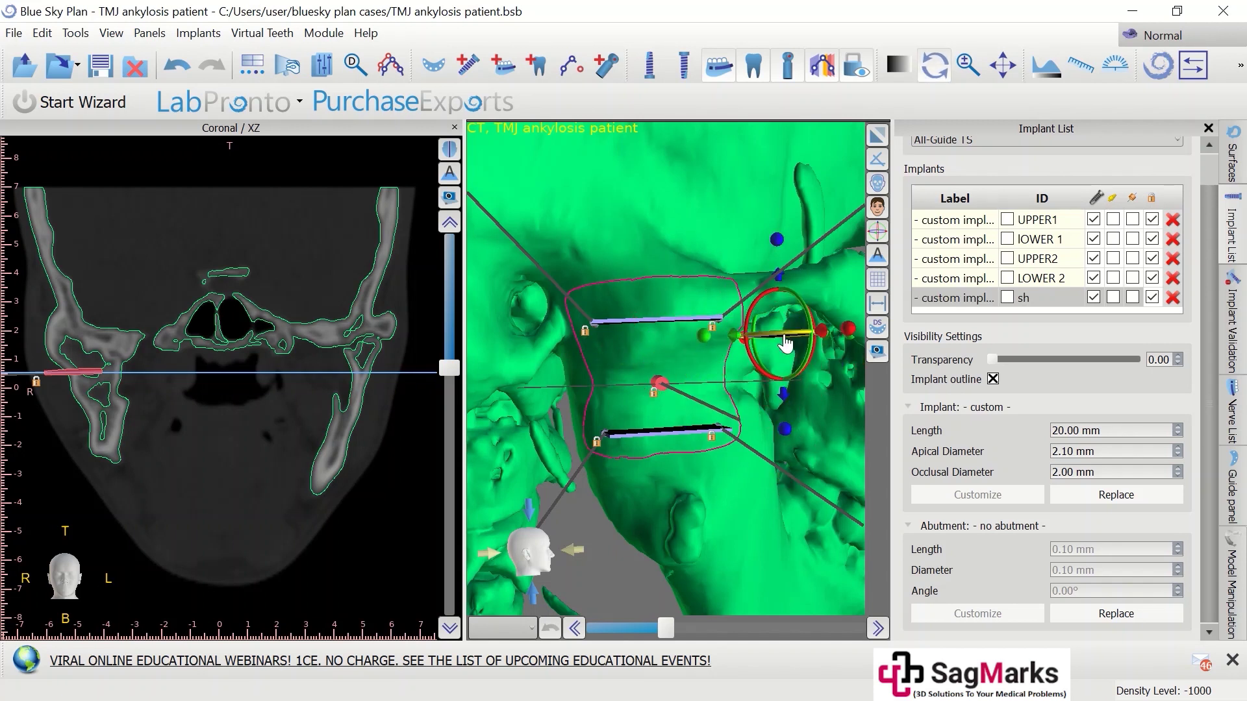
pyautogui.moveTo(751, 340); pyautogui.dragTo(778, 323)
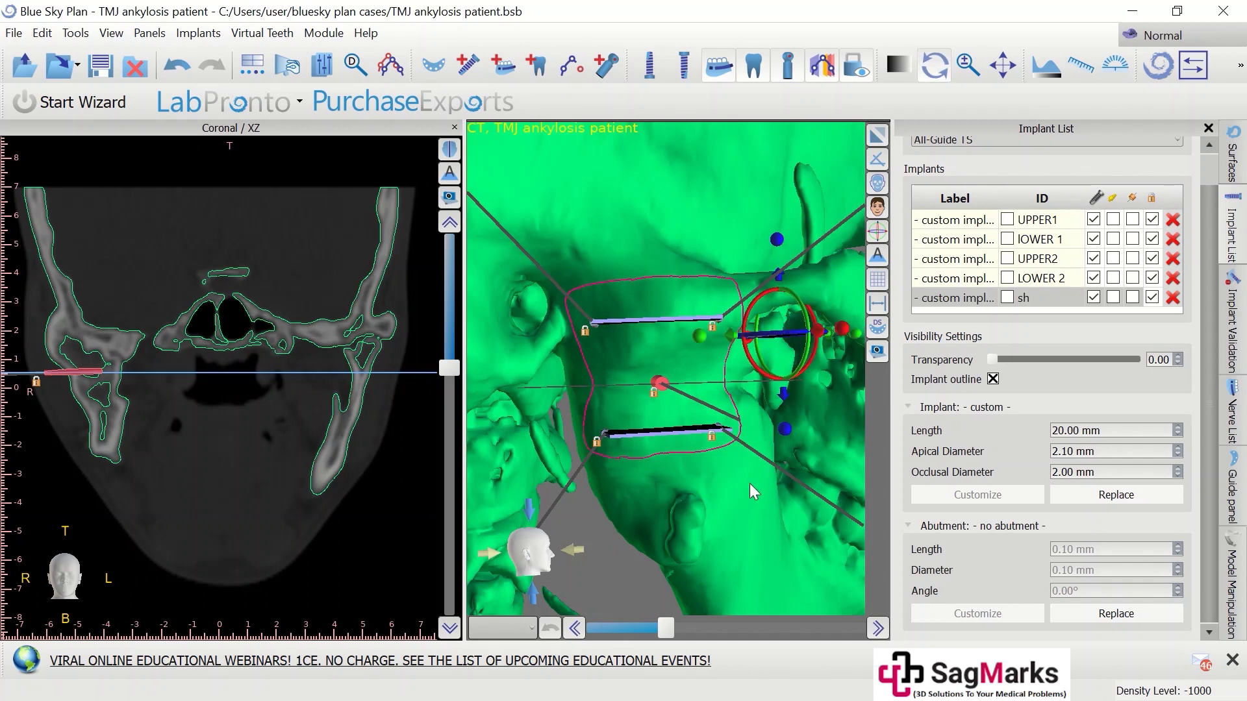
pyautogui.moveTo(750, 482); pyautogui.dragTo(753, 500)
# Raise the window and settle it over the upper pin pair
pyautogui.moveTo(798, 324); pyautogui.dragTo(796, 304)
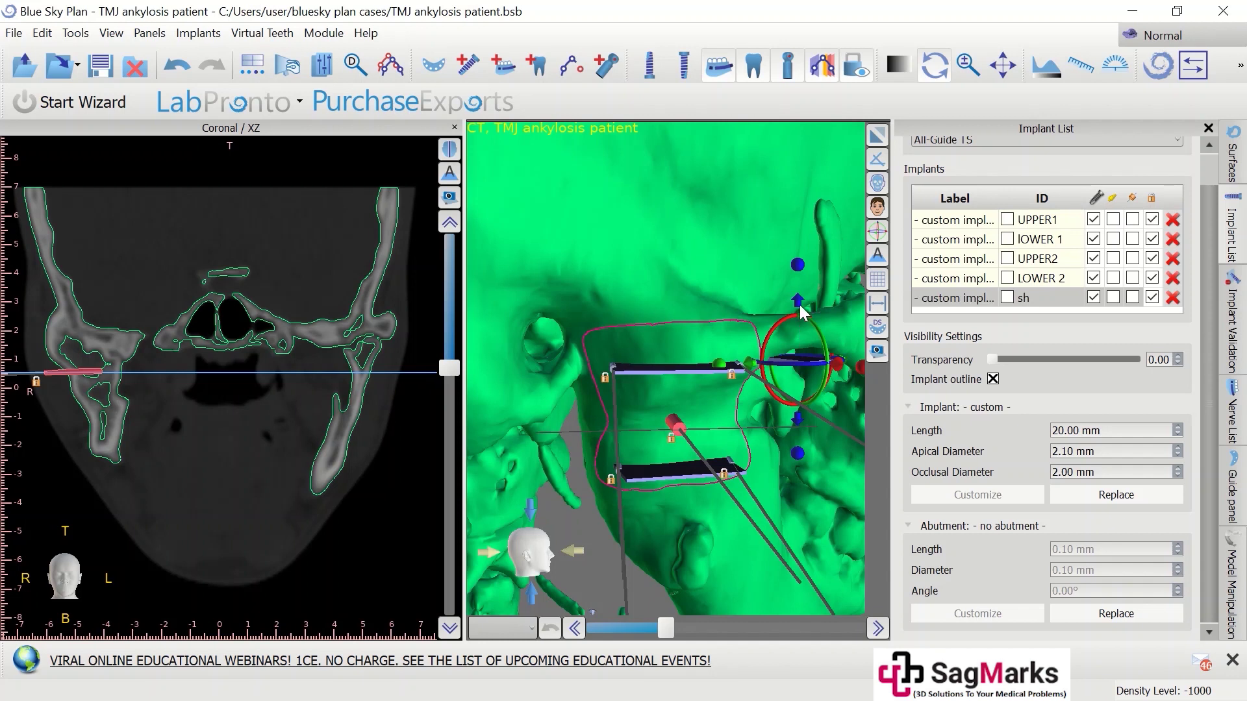
pyautogui.moveTo(798, 306); pyautogui.dragTo(786, 198)
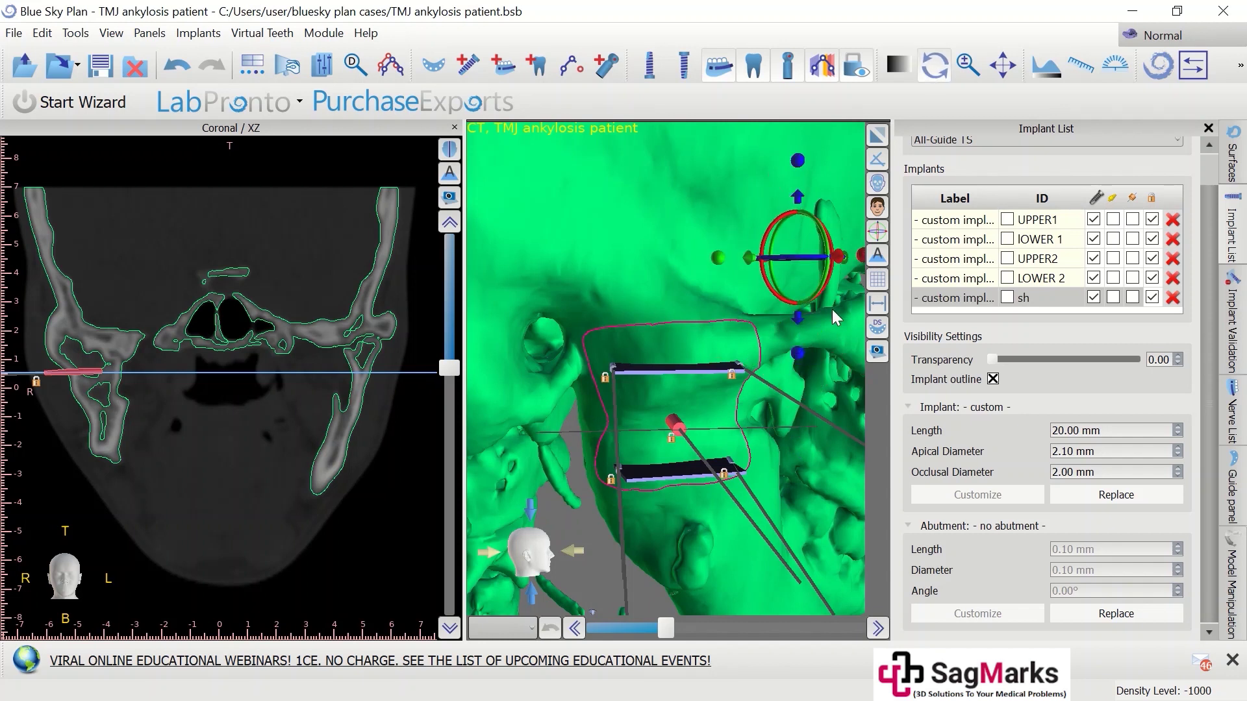
pyautogui.moveTo(813, 423); pyautogui.dragTo(784, 418)
pyautogui.moveTo(779, 298); pyautogui.dragTo(741, 448)
pyautogui.moveTo(751, 296); pyautogui.dragTo(780, 329)
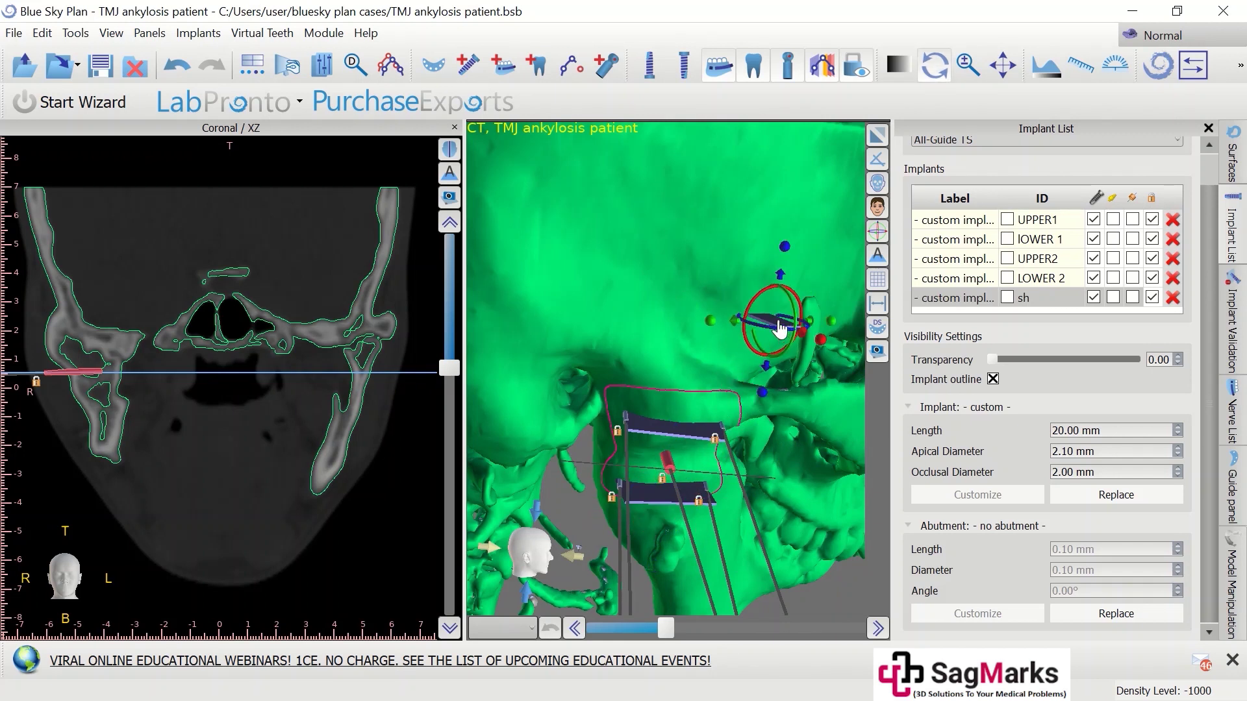
# Remove the extra window and zoom in on the two remaining windows
pyautogui.rightClick(778, 321)
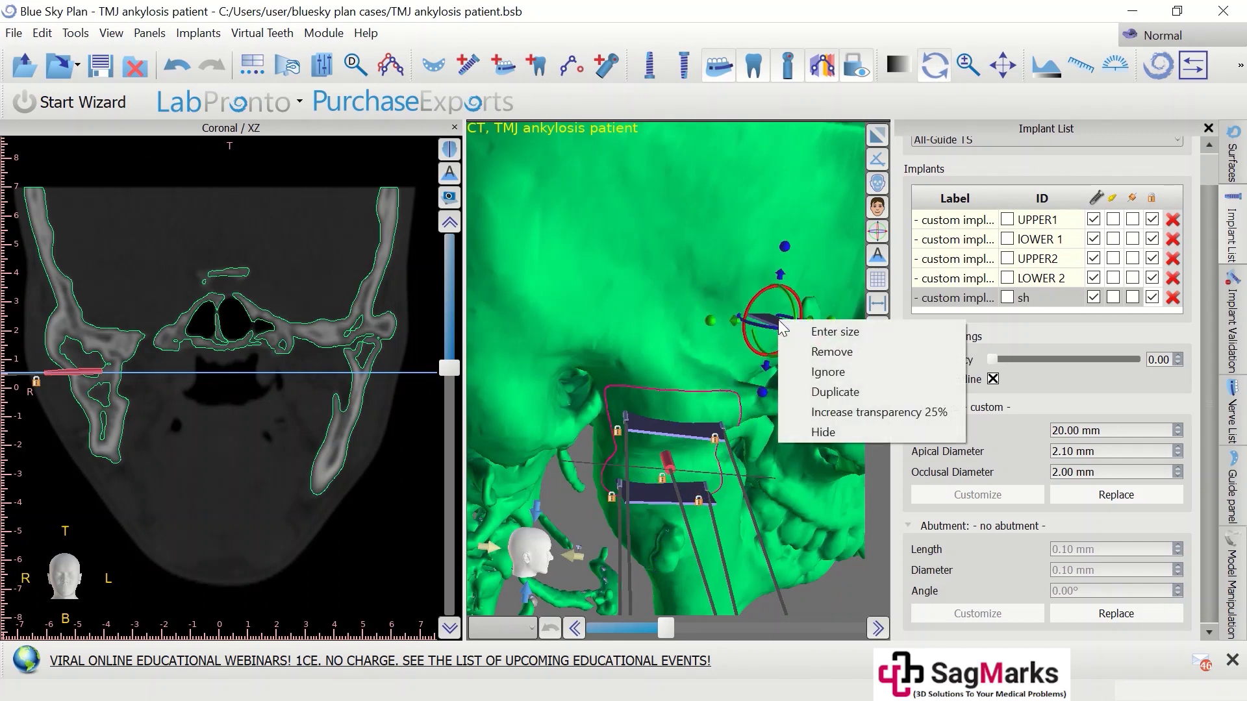
pyautogui.click(804, 353)
pyautogui.moveTo(805, 454); pyautogui.dragTo(691, 399)
pyautogui.moveTo(736, 325); pyautogui.dragTo(795, 384)
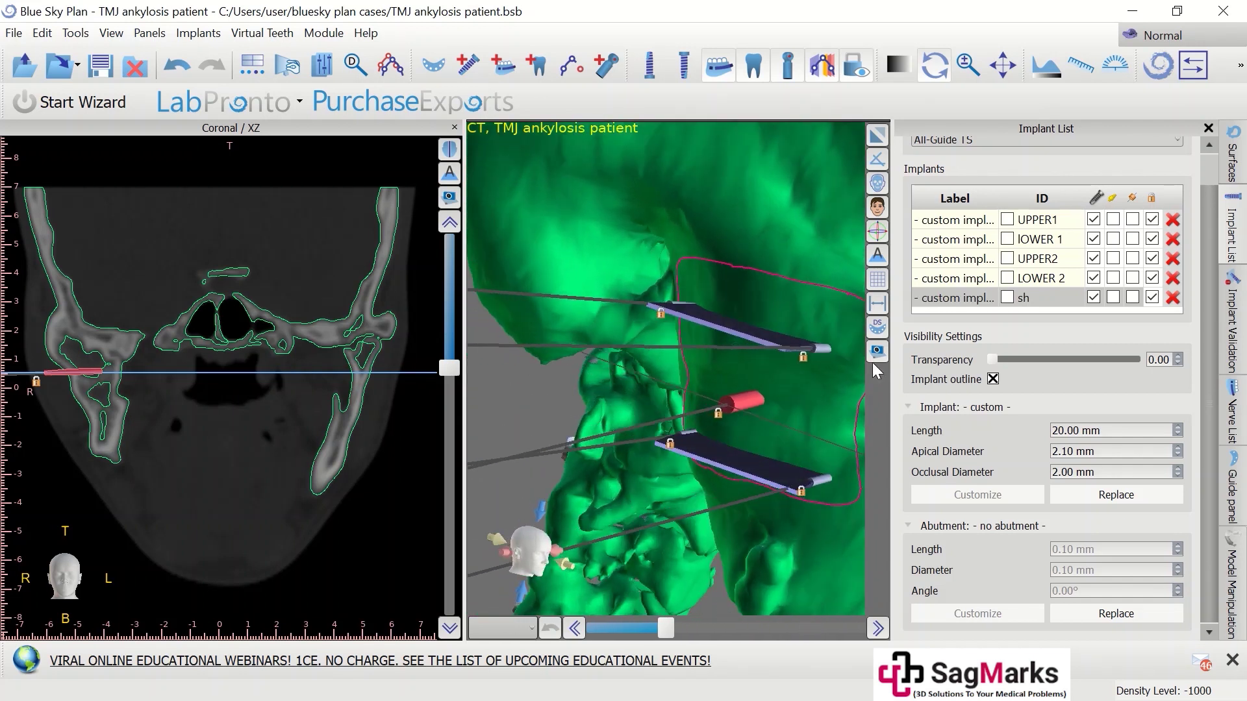
# Show drill-guide sleeves for UPPER1, LOWER 1, UPPER2, LOWER 2 and sh, viewed frontally
pyautogui.click(1132, 220)
pyautogui.click(1132, 239)
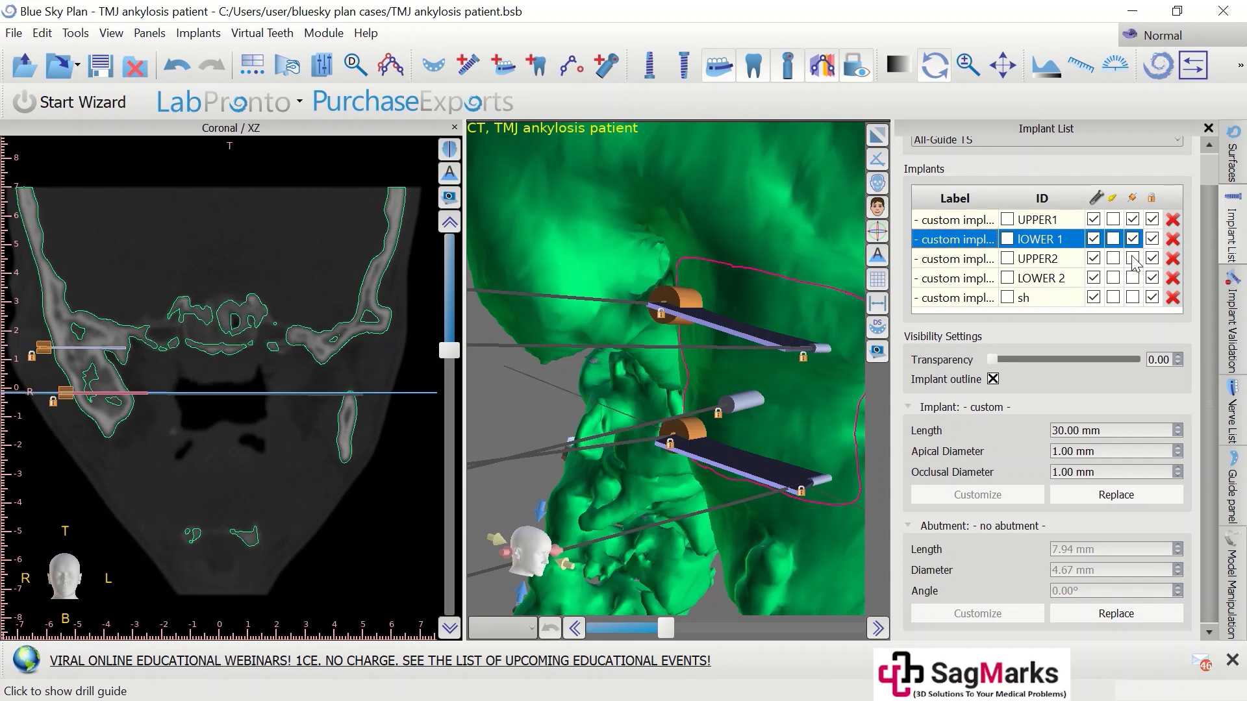
pyautogui.click(1132, 258)
pyautogui.click(1132, 278)
pyautogui.click(1131, 298)
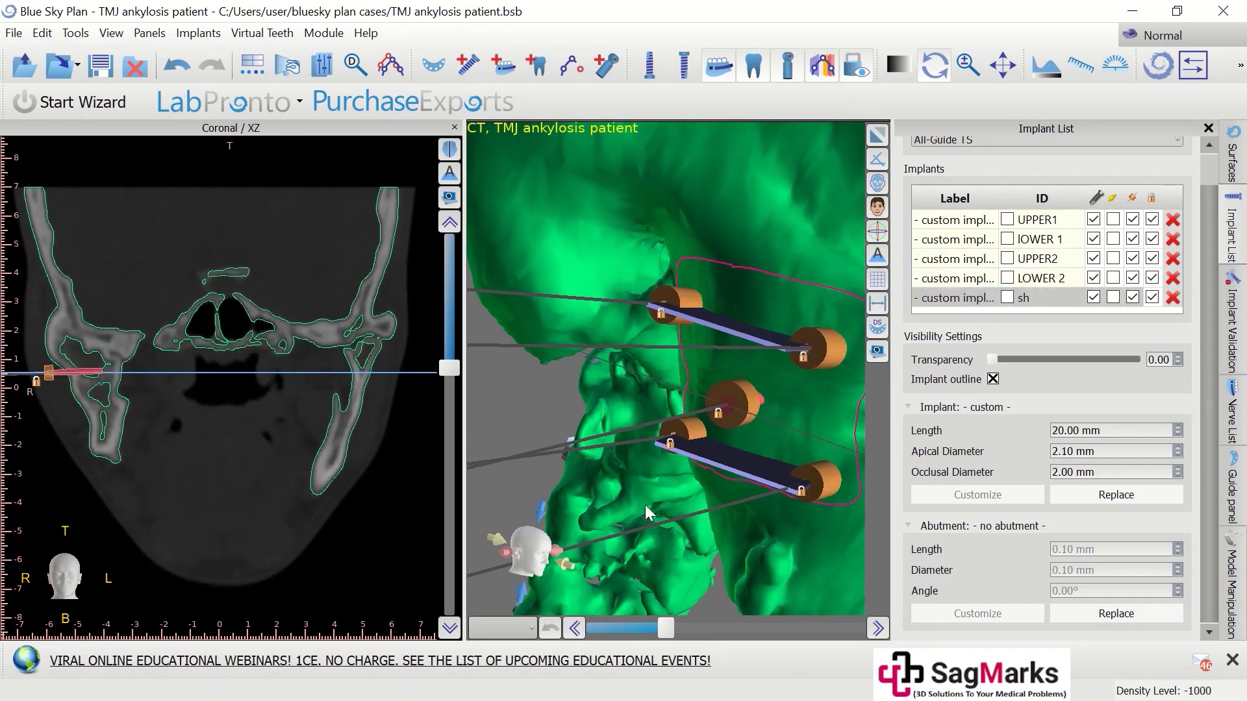
pyautogui.scroll(5, 657, 508)
pyautogui.moveTo(706, 398); pyautogui.dragTo(788, 220)
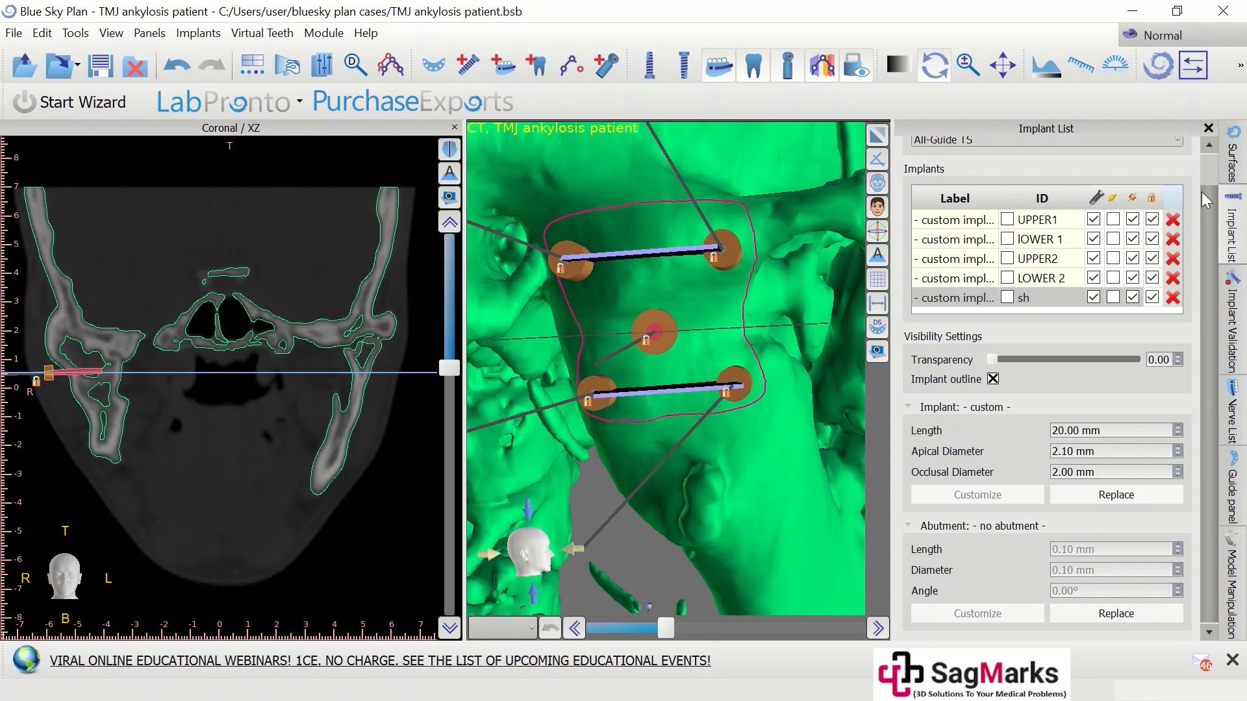
# Switch to the Advanced Guide Panel, start Draw curve, and turn the view to face the pins
pyautogui.click(1231, 487)
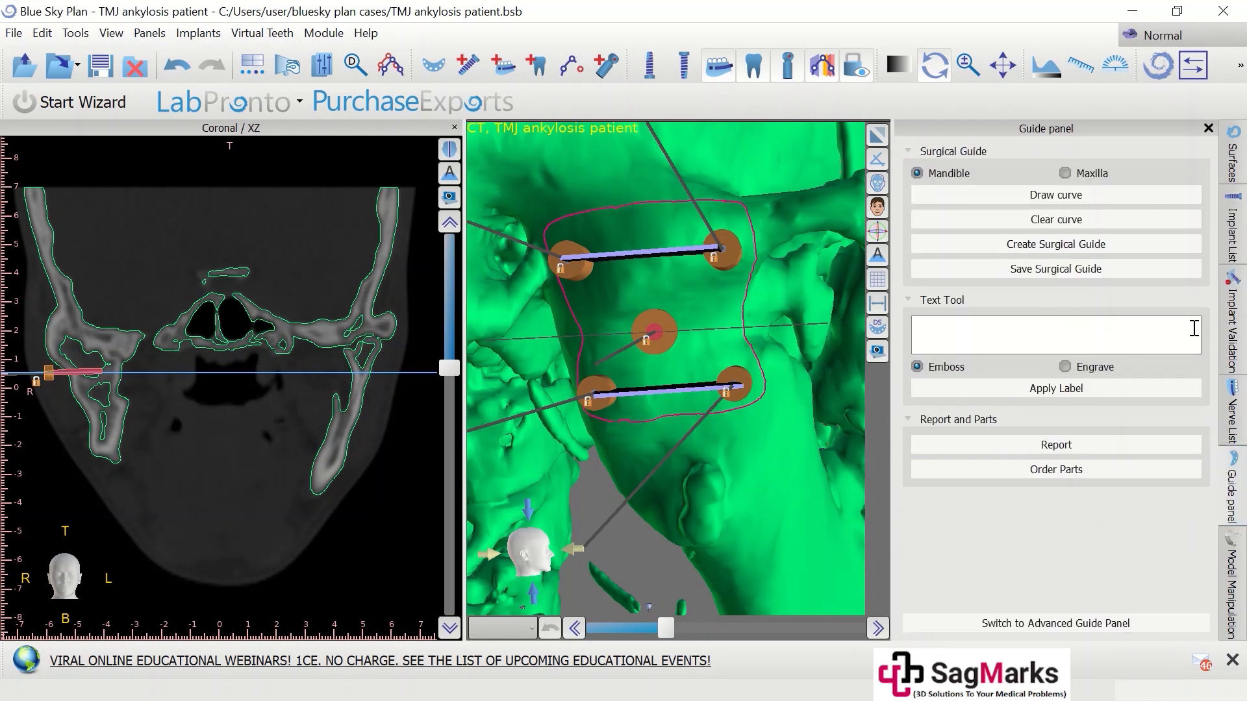
pyautogui.click(1056, 623)
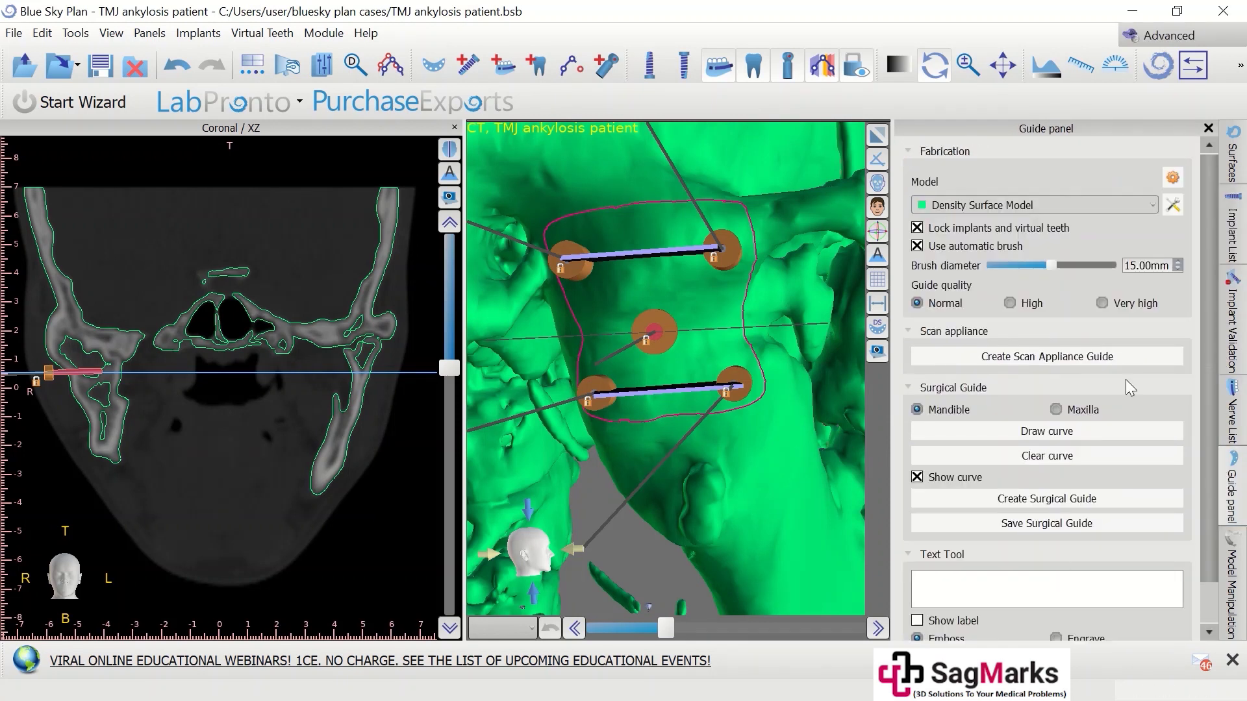
pyautogui.scroll(-2, 1167, 395)
pyautogui.click(1143, 384)
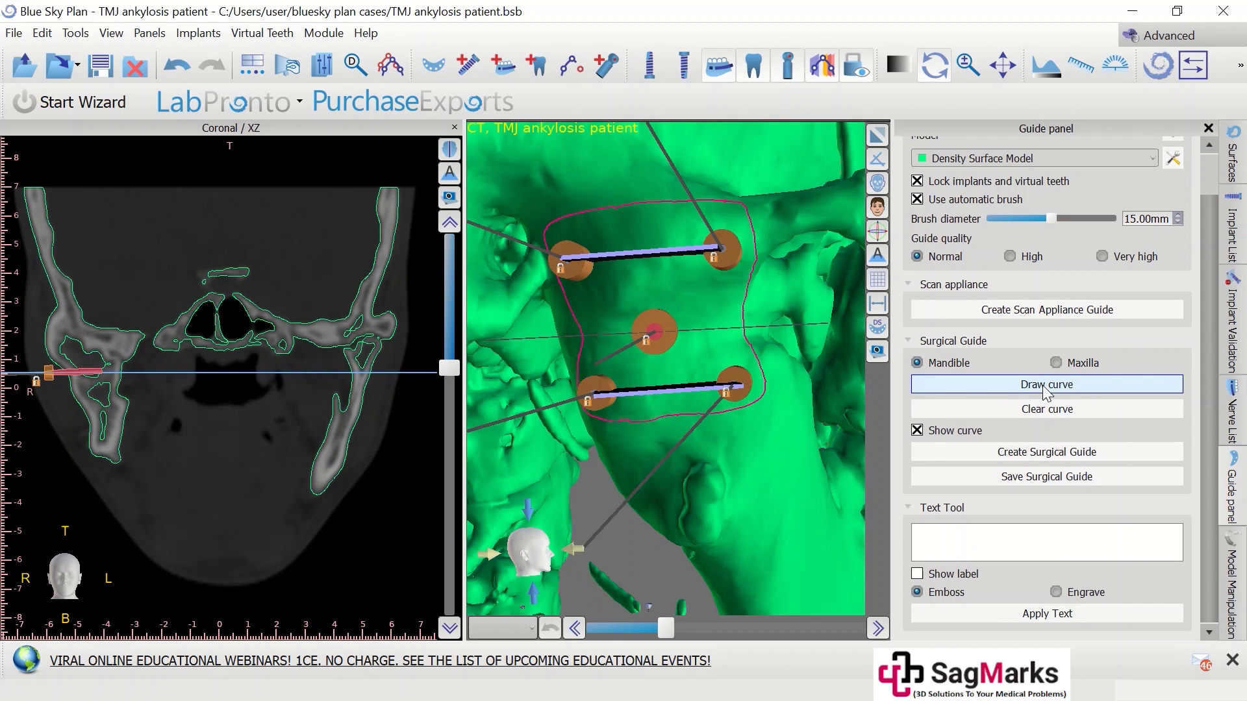
pyautogui.moveTo(583, 508); pyautogui.dragTo(697, 224)
pyautogui.moveTo(659, 480); pyautogui.dragTo(623, 390)
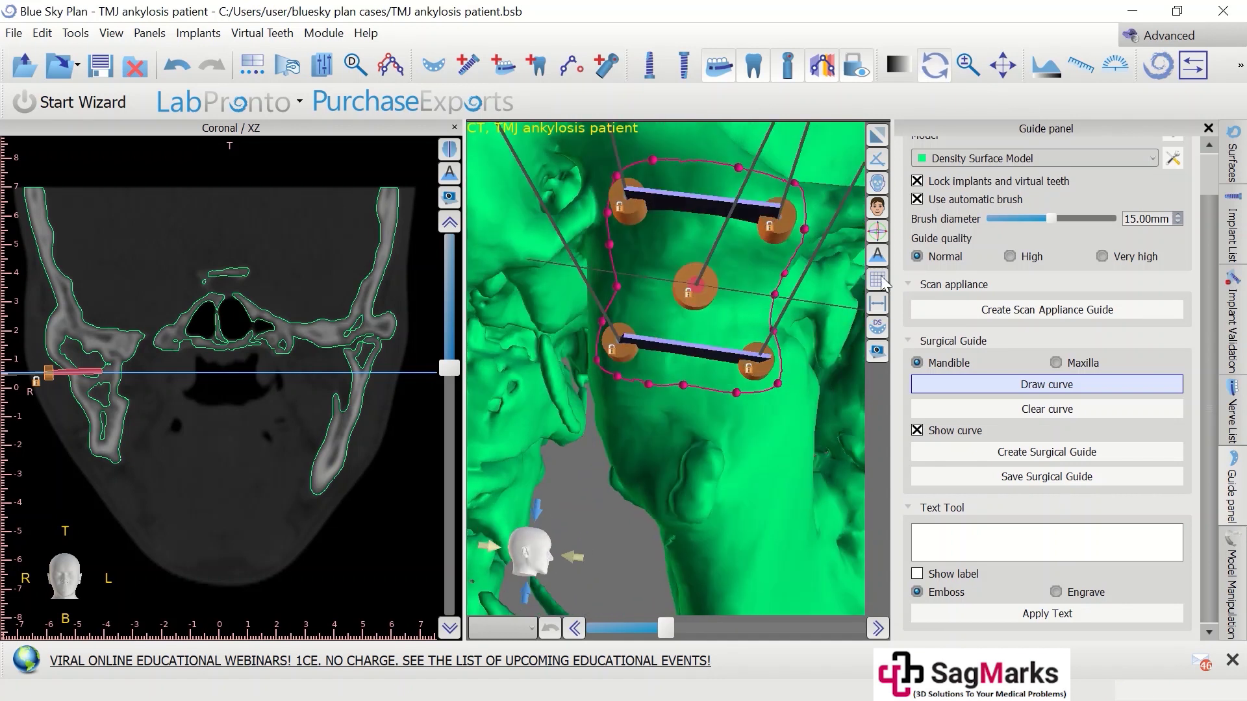
pyautogui.moveTo(838, 266); pyautogui.dragTo(816, 272)
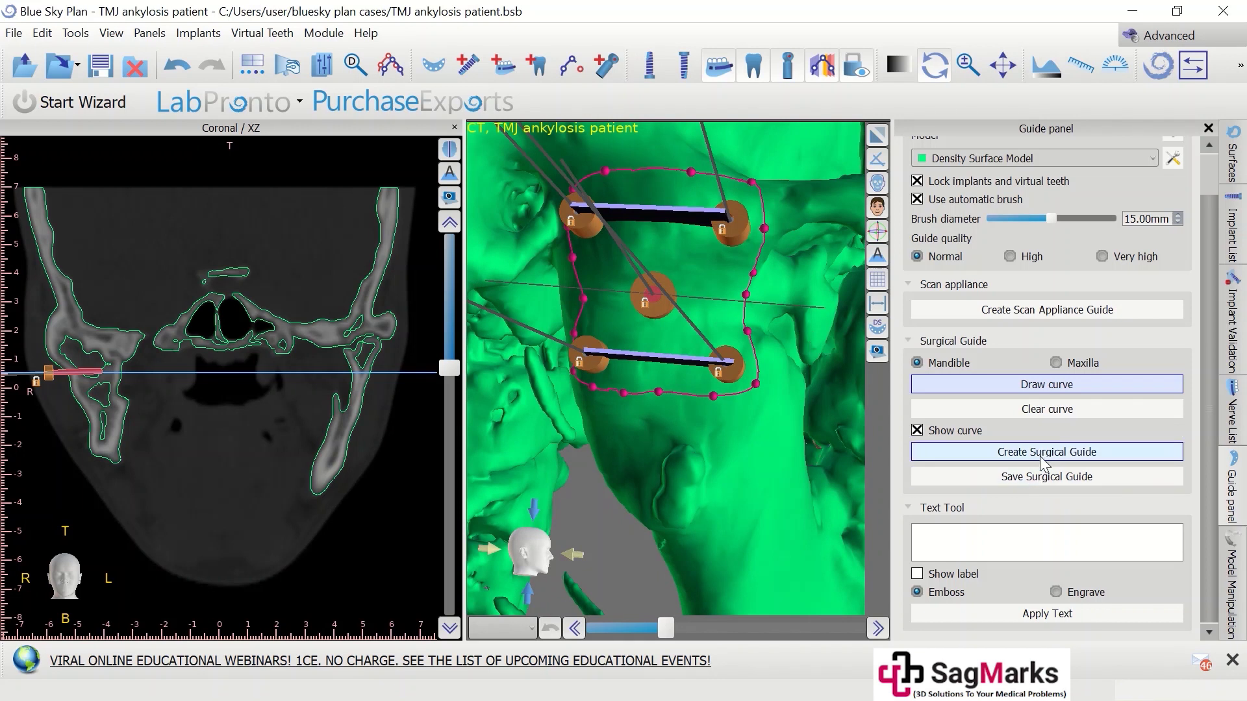
# Create the 'Guide with Windows' surgical guide, answering Yes to the orientation prompt
pyautogui.click(1056, 363)
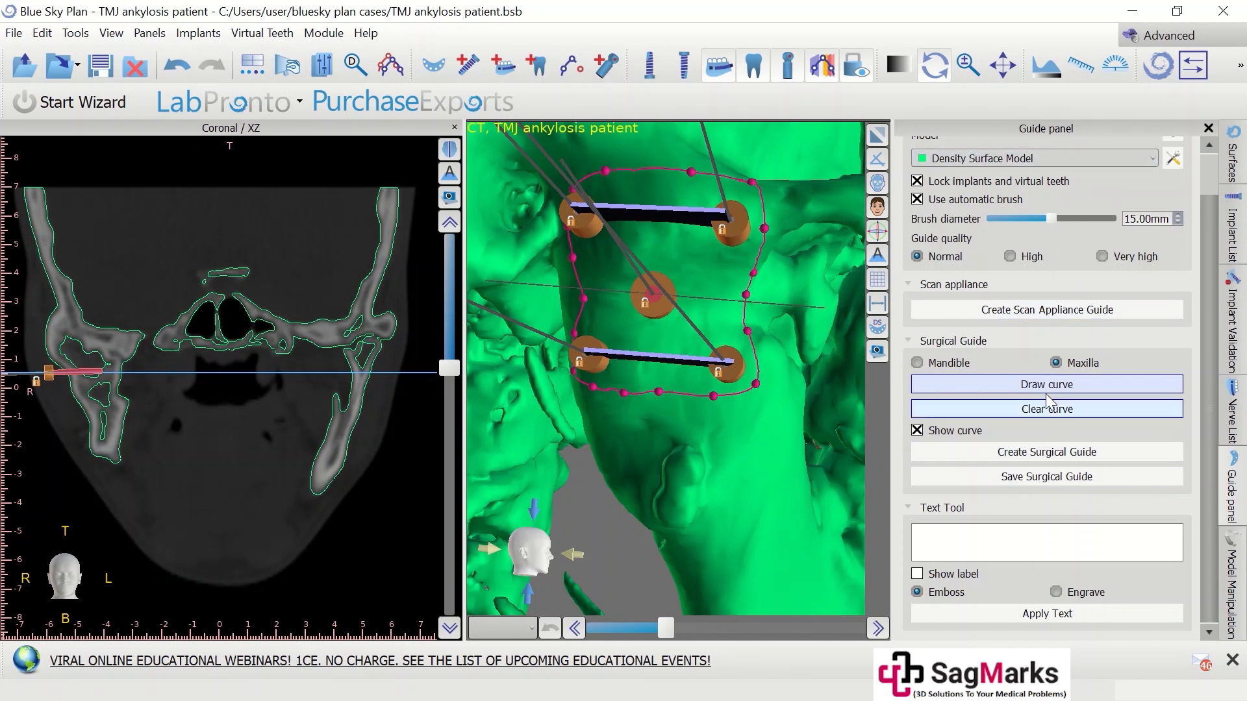
pyautogui.click(1043, 454)
pyautogui.click(594, 389)
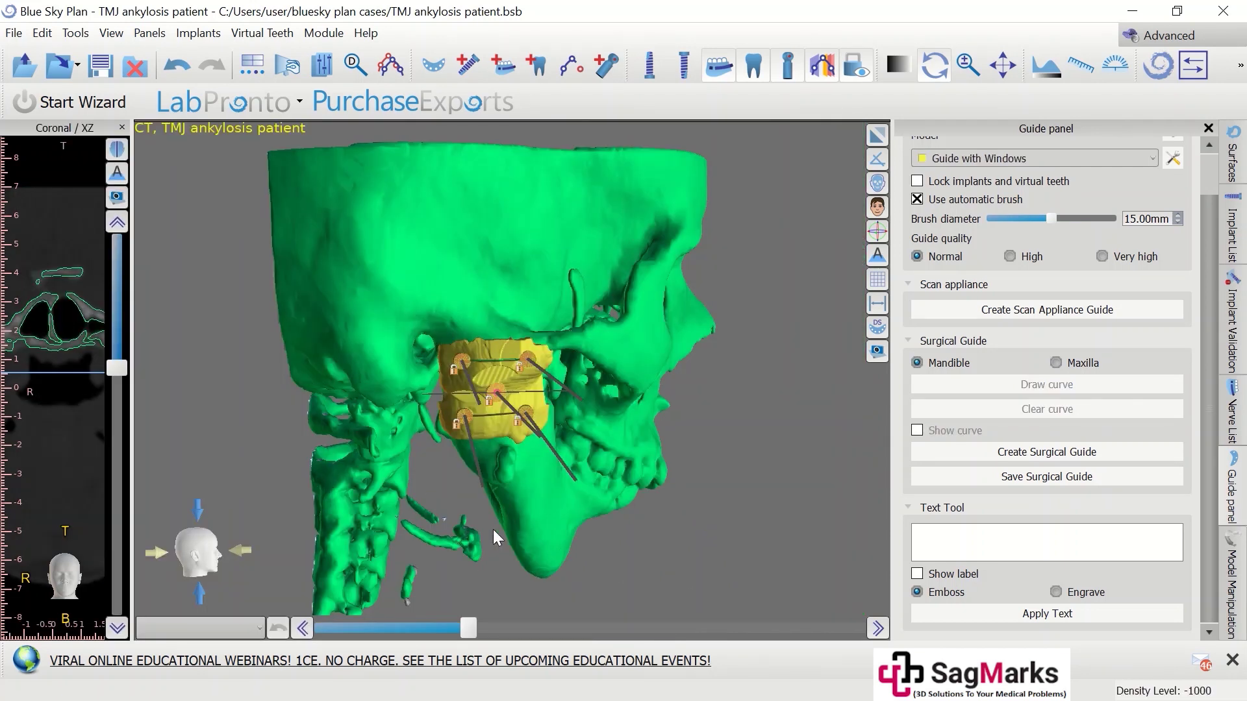
pyautogui.moveTo(516, 515)
pyautogui.mouseDown()
pyautogui.moveTo(498, 509)
pyautogui.moveTo(513, 489)
pyautogui.mouseUp()
pyautogui.click(1233, 159)
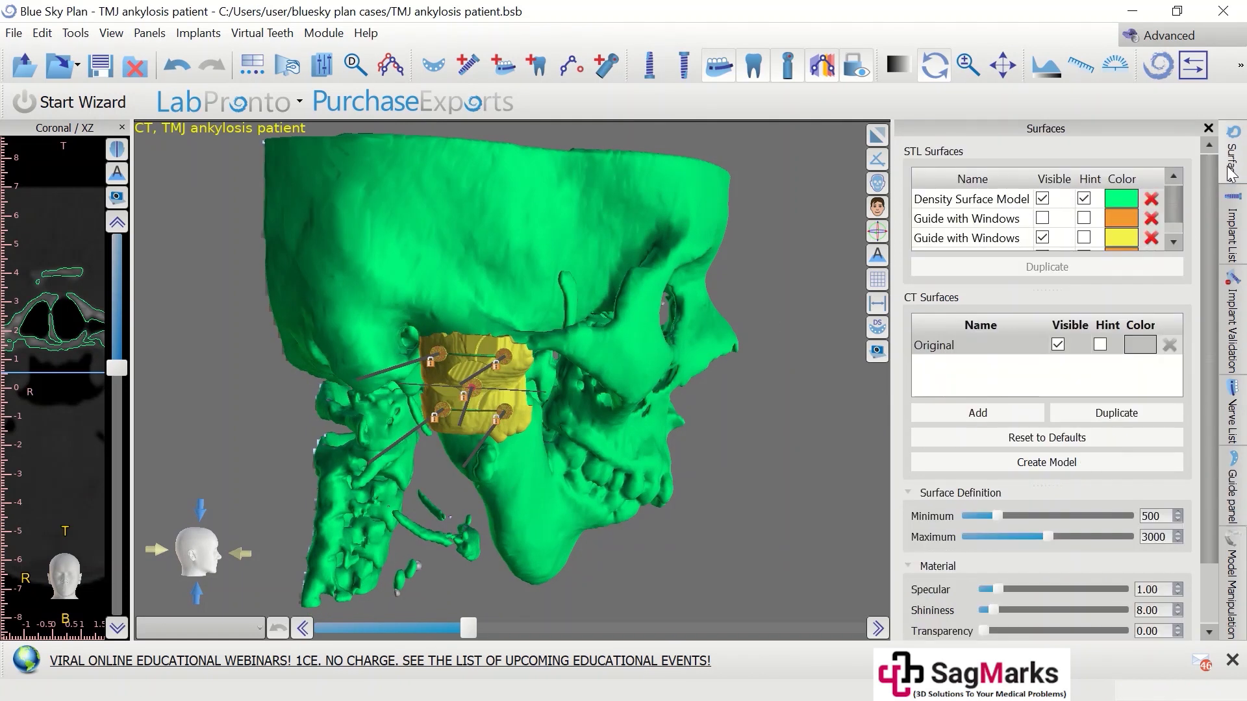
pyautogui.click(1231, 229)
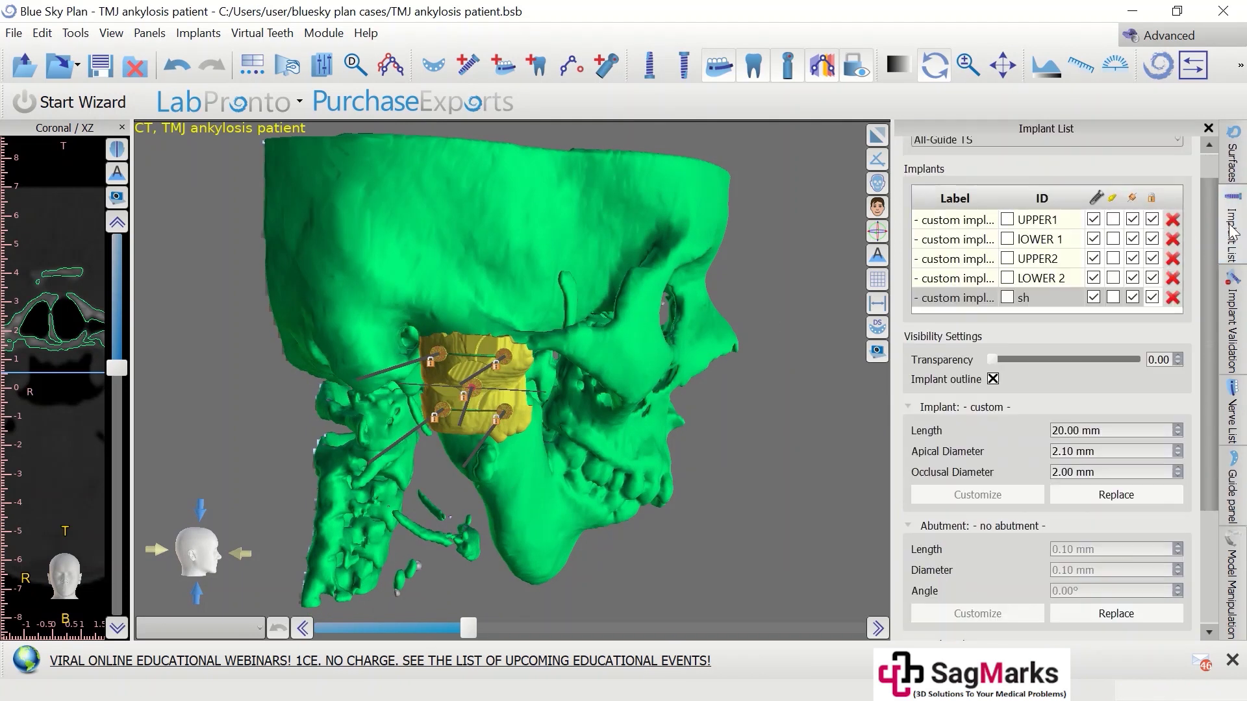
# Uncheck the drill, guide and sleeve options for UPPER1, LOWER 1, UPPER2, LOWER 2 and sh
pyautogui.click(1152, 219)
pyautogui.click(1094, 219)
pyautogui.click(1133, 219)
pyautogui.click(1133, 239)
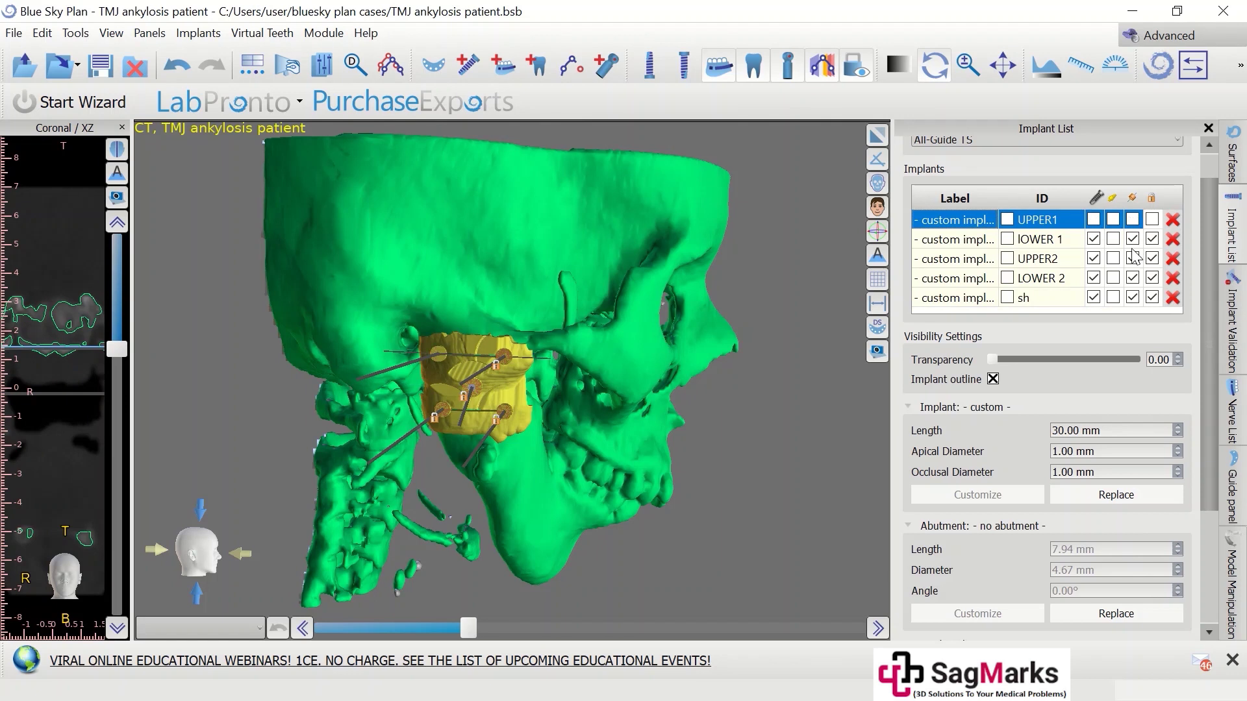
pyautogui.click(1134, 259)
pyautogui.click(1132, 278)
pyautogui.click(1132, 298)
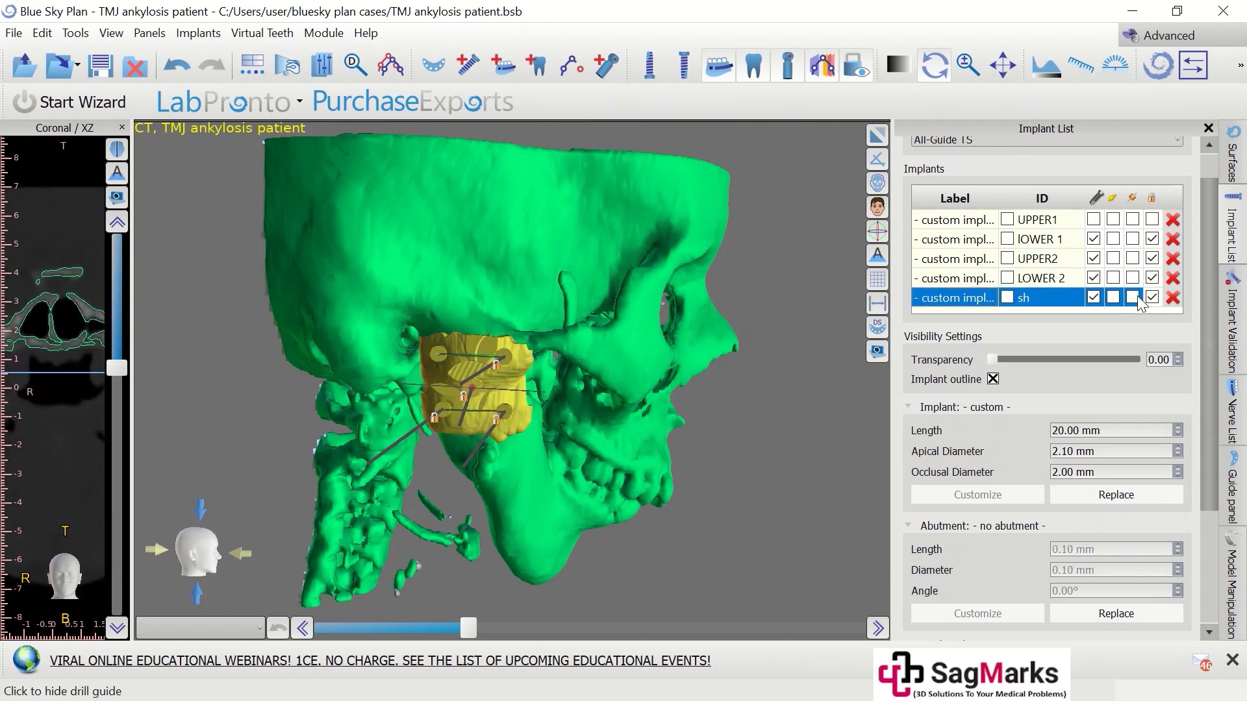
pyautogui.click(1153, 220)
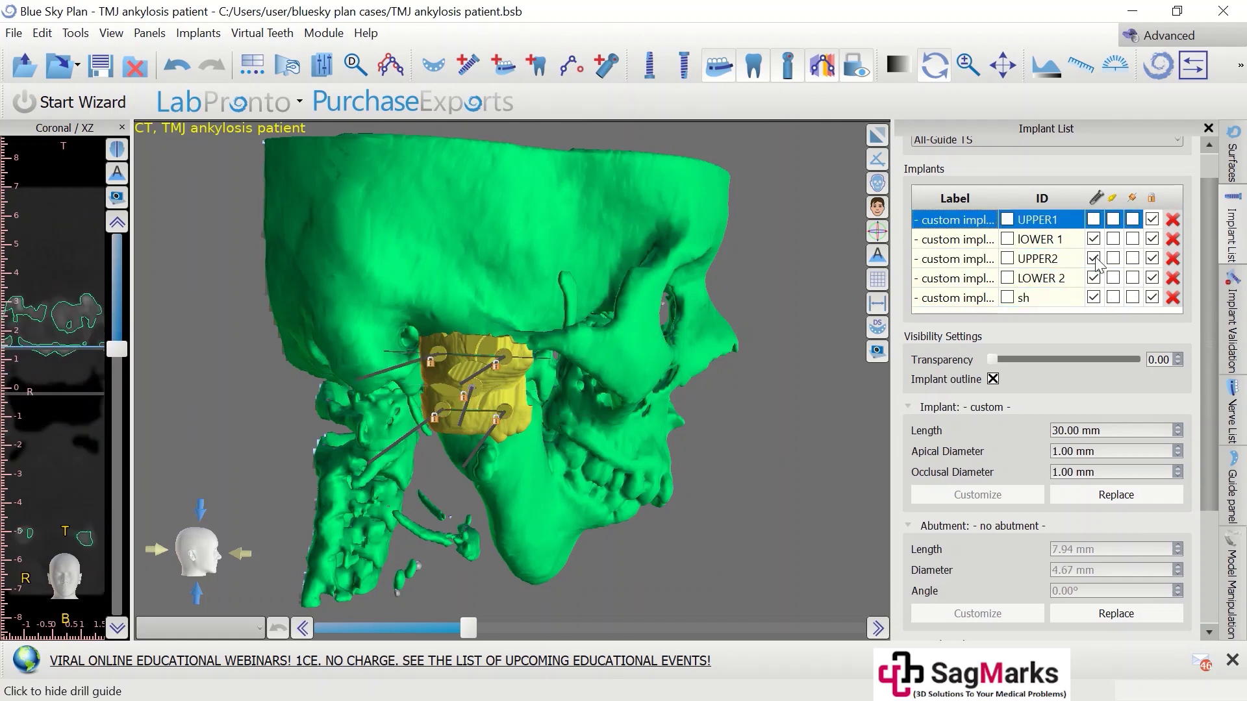
pyautogui.click(1093, 239)
pyautogui.click(1093, 259)
pyautogui.click(1094, 278)
pyautogui.click(1093, 297)
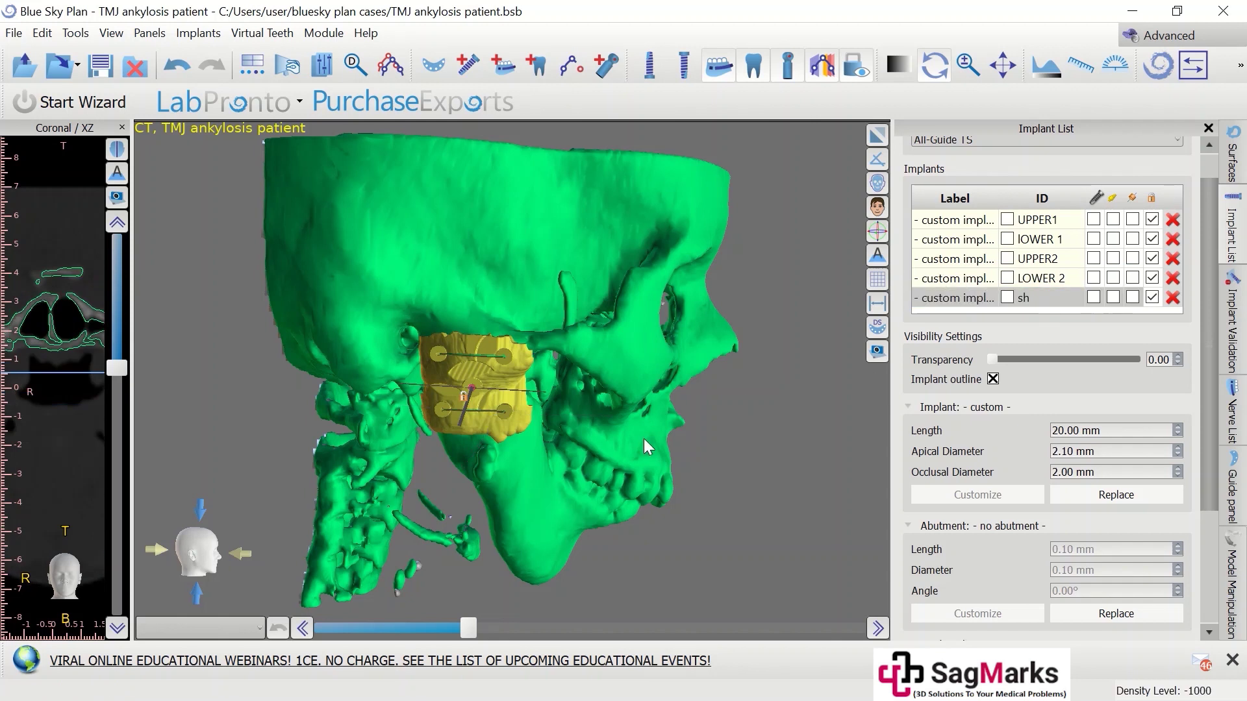
# Select LOWER 2, move the coronal slice to its level, and inspect the guide's pin openings
pyautogui.scroll(6, 458, 442)
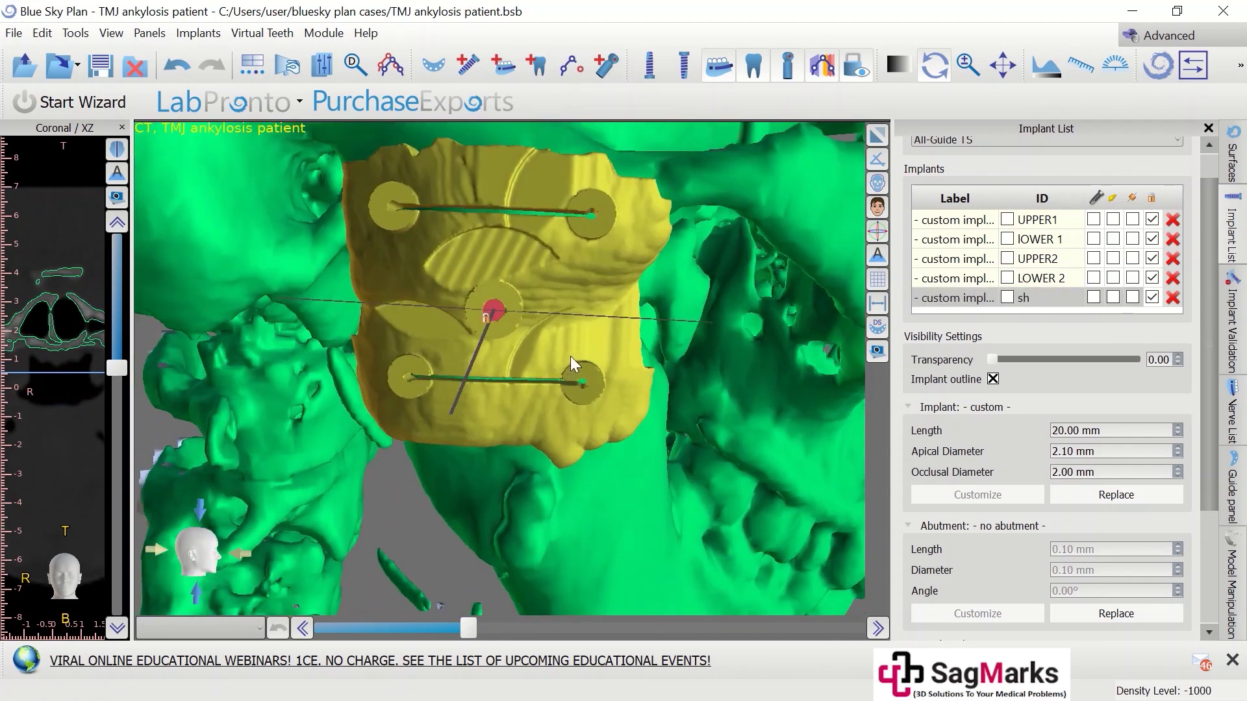
pyautogui.moveTo(567, 361); pyautogui.dragTo(577, 352)
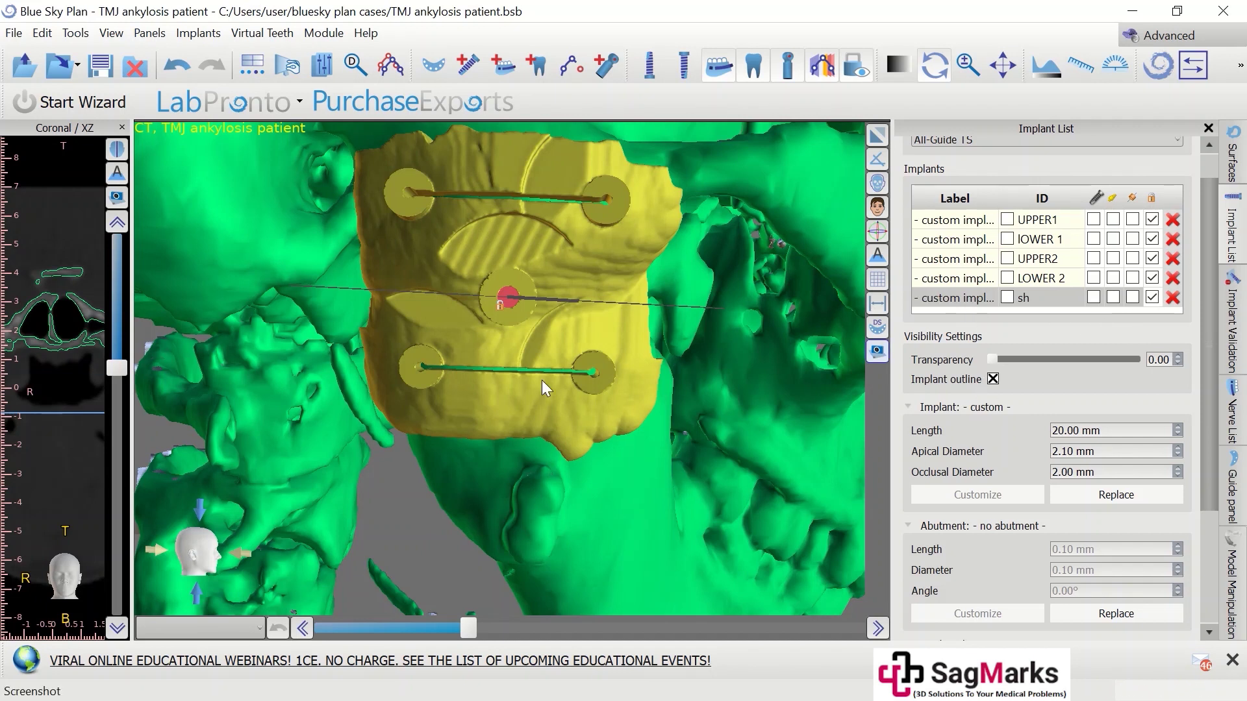
pyautogui.moveTo(440, 478); pyautogui.dragTo(477, 441)
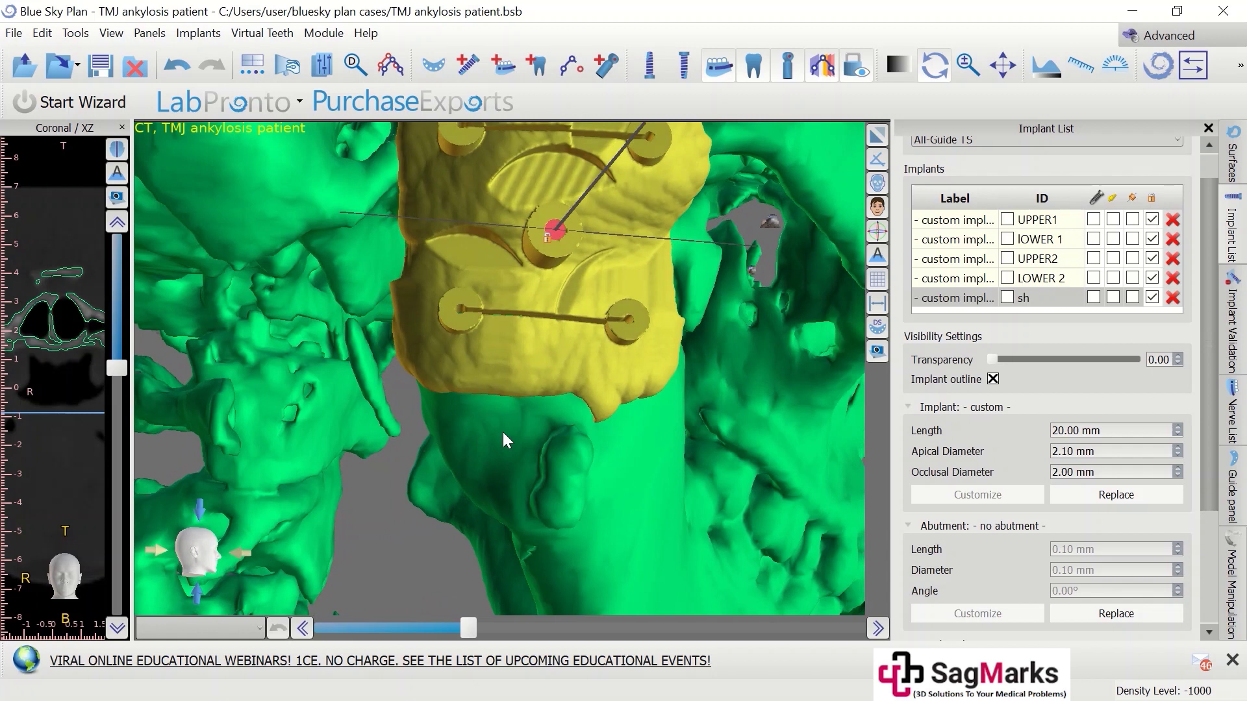
pyautogui.click(987, 279)
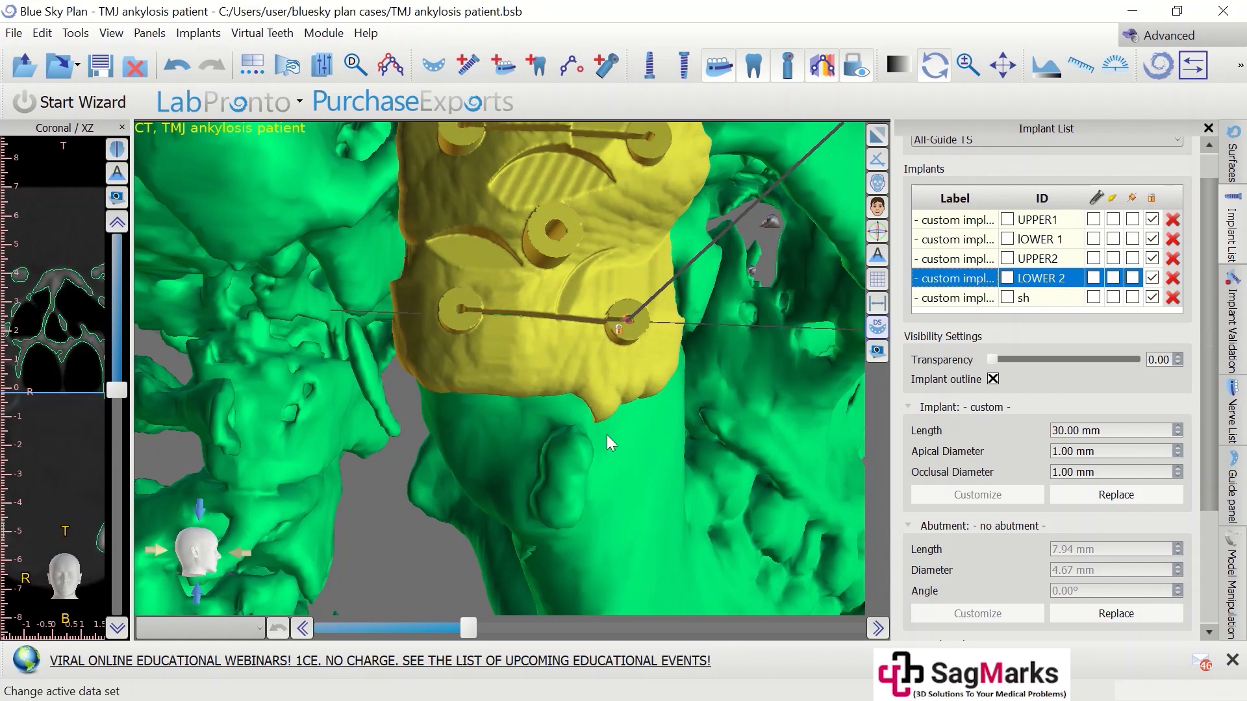
pyautogui.click(742, 388)
pyautogui.click(62, 257)
pyautogui.moveTo(539, 389); pyautogui.dragTo(512, 442)
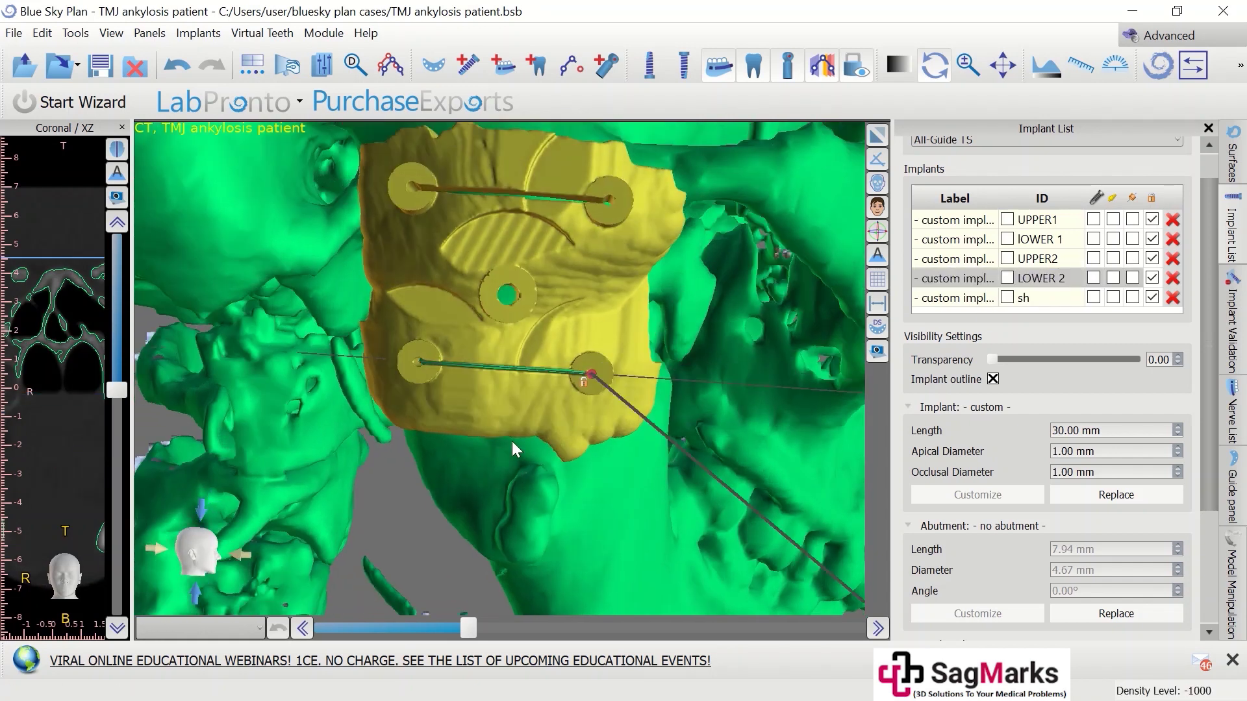
pyautogui.moveTo(650, 280); pyautogui.dragTo(695, 263)
pyautogui.scroll(-3, 694, 263)
pyautogui.scroll(3, 677, 309)
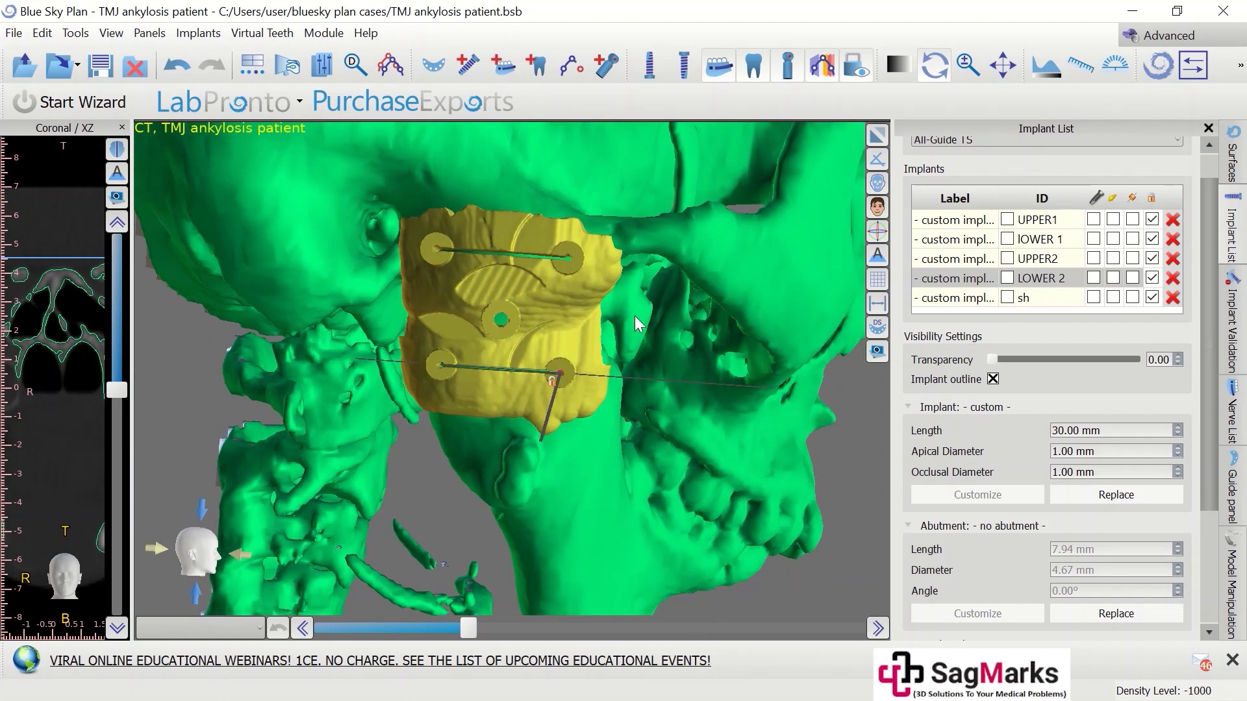
# Tick Hint for the Guide with Windows surface and widen the coronal slice view
pyautogui.click(1233, 161)
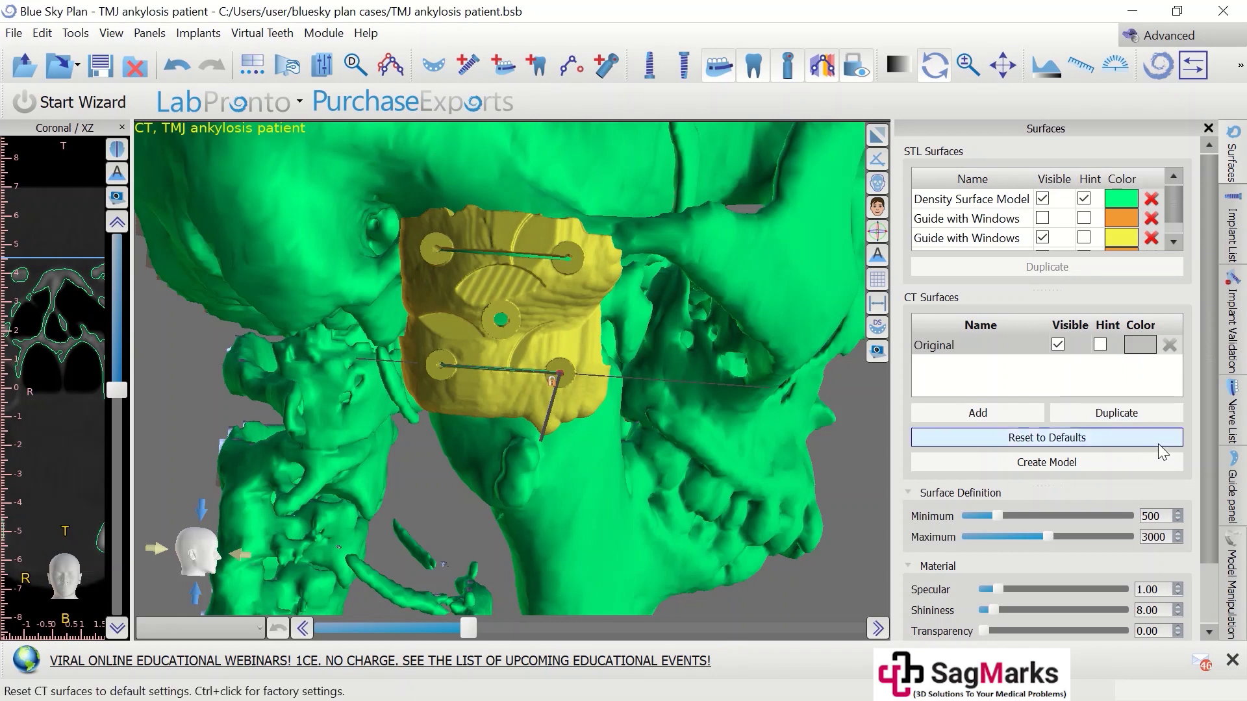
pyautogui.scroll(-2, 1202, 513)
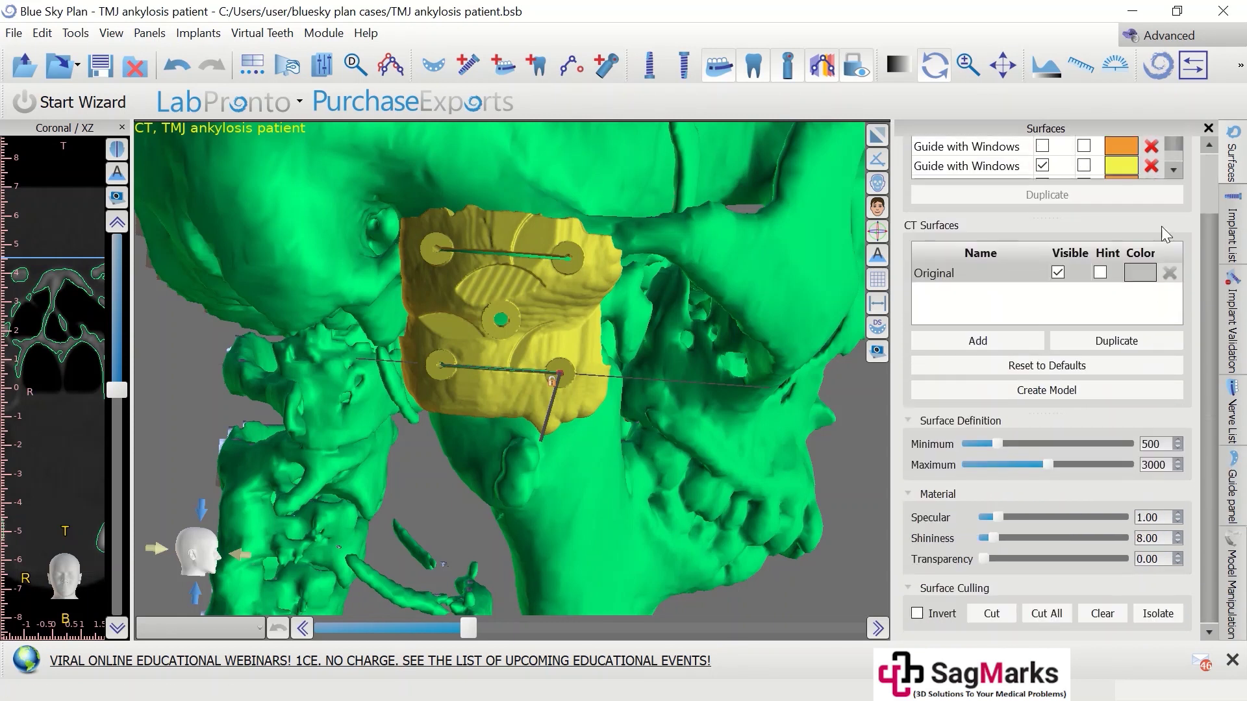
pyautogui.click(1173, 169)
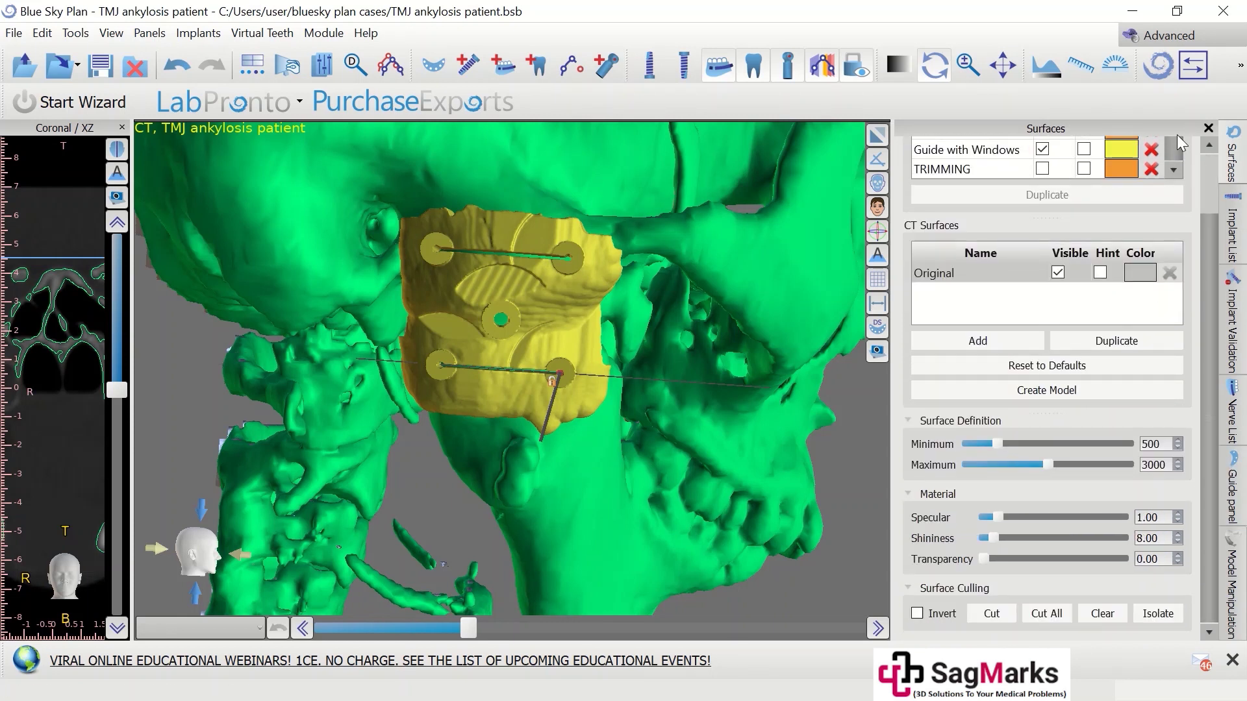
pyautogui.scroll(2, 1217, 153)
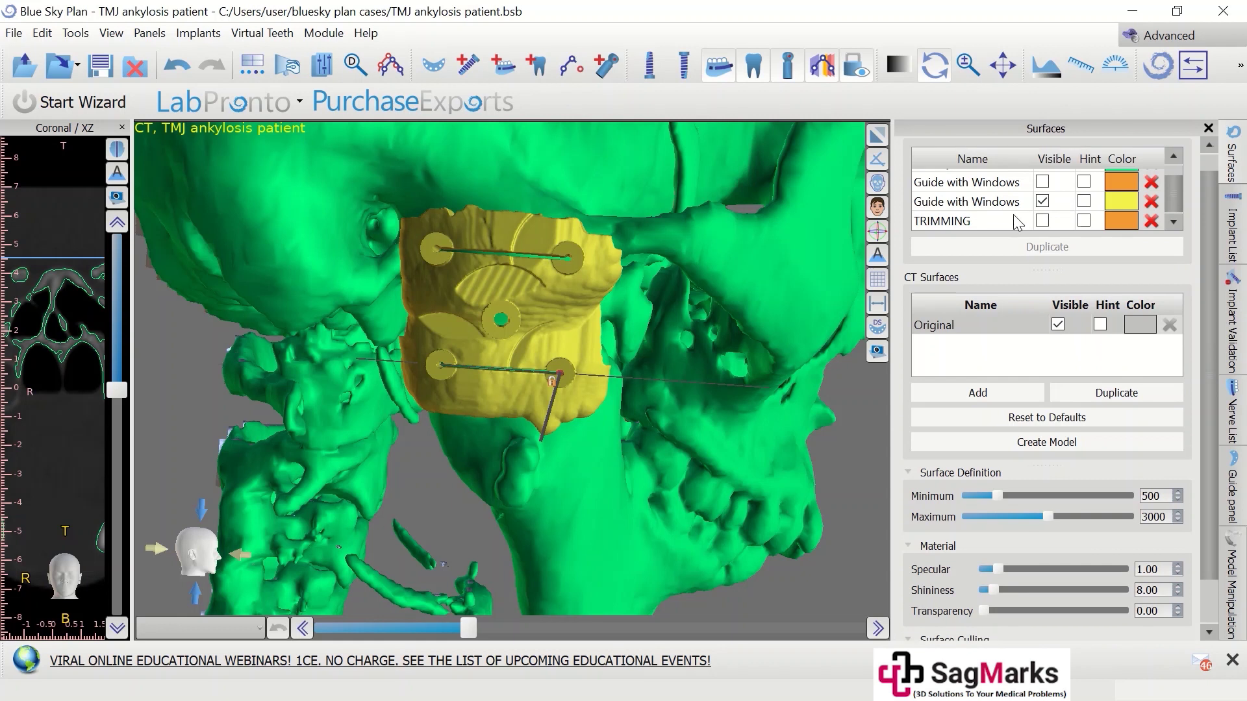
pyautogui.click(994, 201)
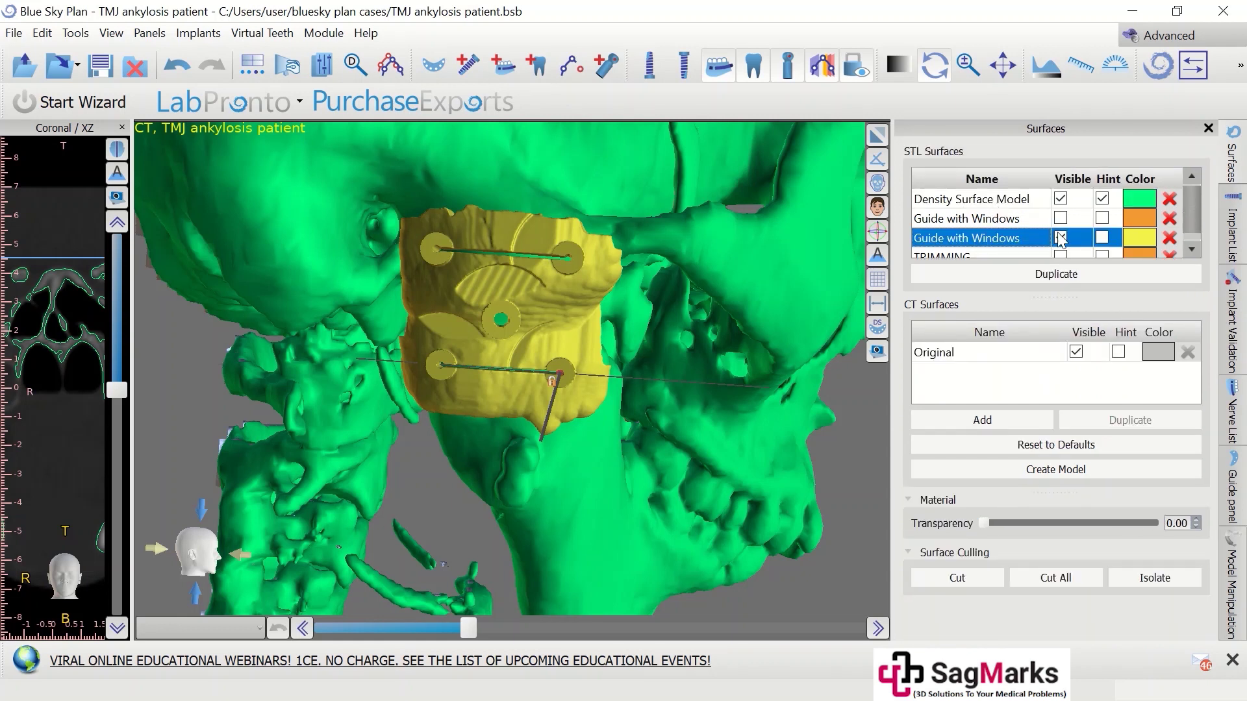
pyautogui.click(1102, 238)
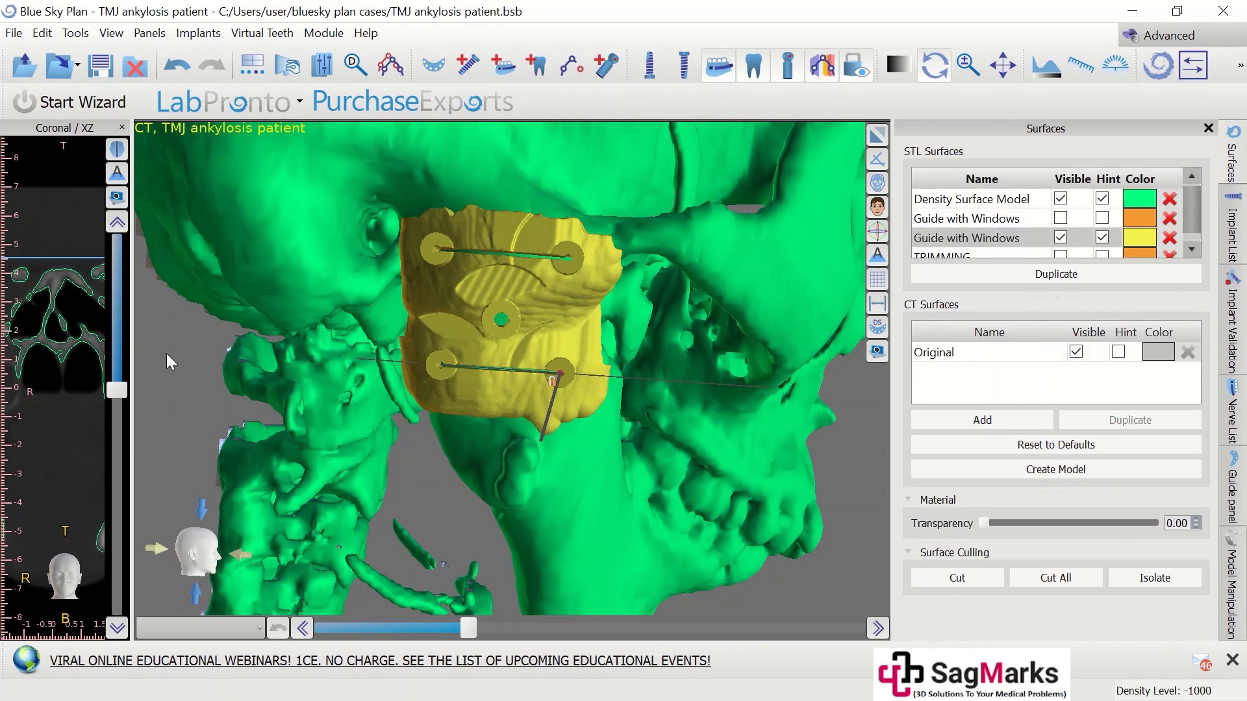
pyautogui.moveTo(131, 372); pyautogui.dragTo(582, 388)
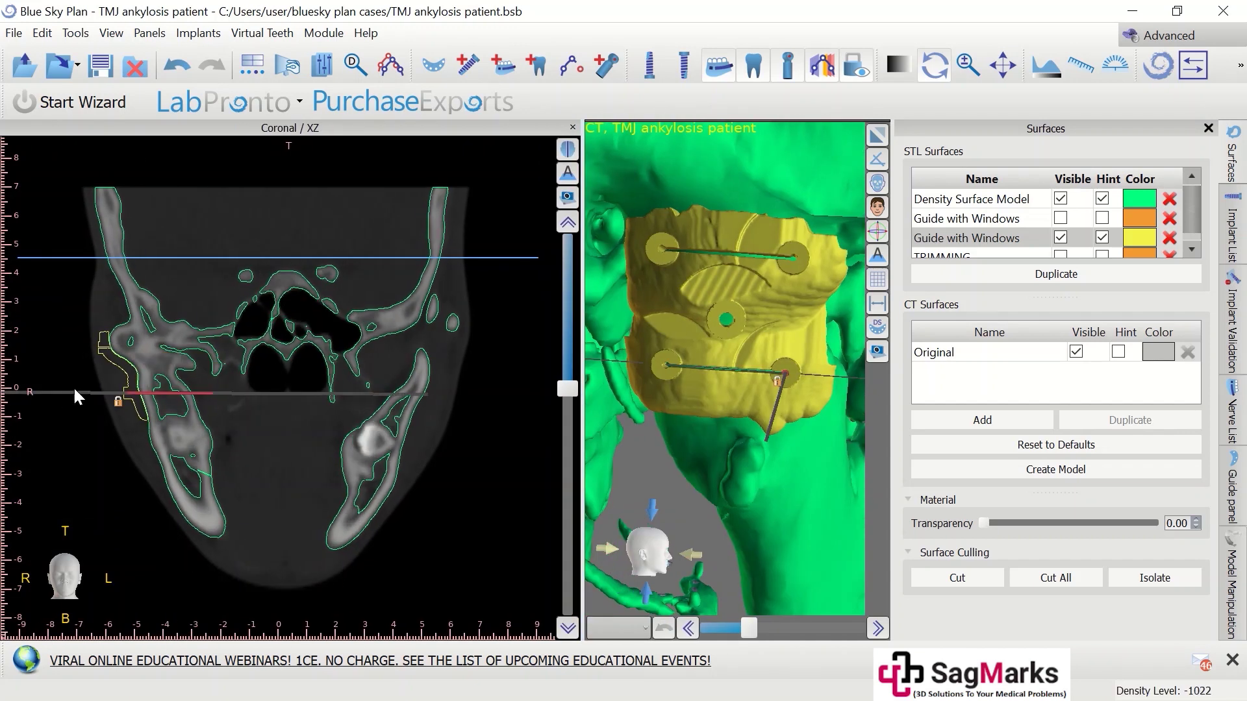
# Step through five coronal slices checking the guide outline, then enlarge the 3D view
pyautogui.scroll(-3, 138, 400)
pyautogui.scroll(-4, 137, 409)
pyautogui.scroll(-4, 134, 410)
pyautogui.scroll(-4, 133, 422)
pyautogui.scroll(-1, 198, 405)
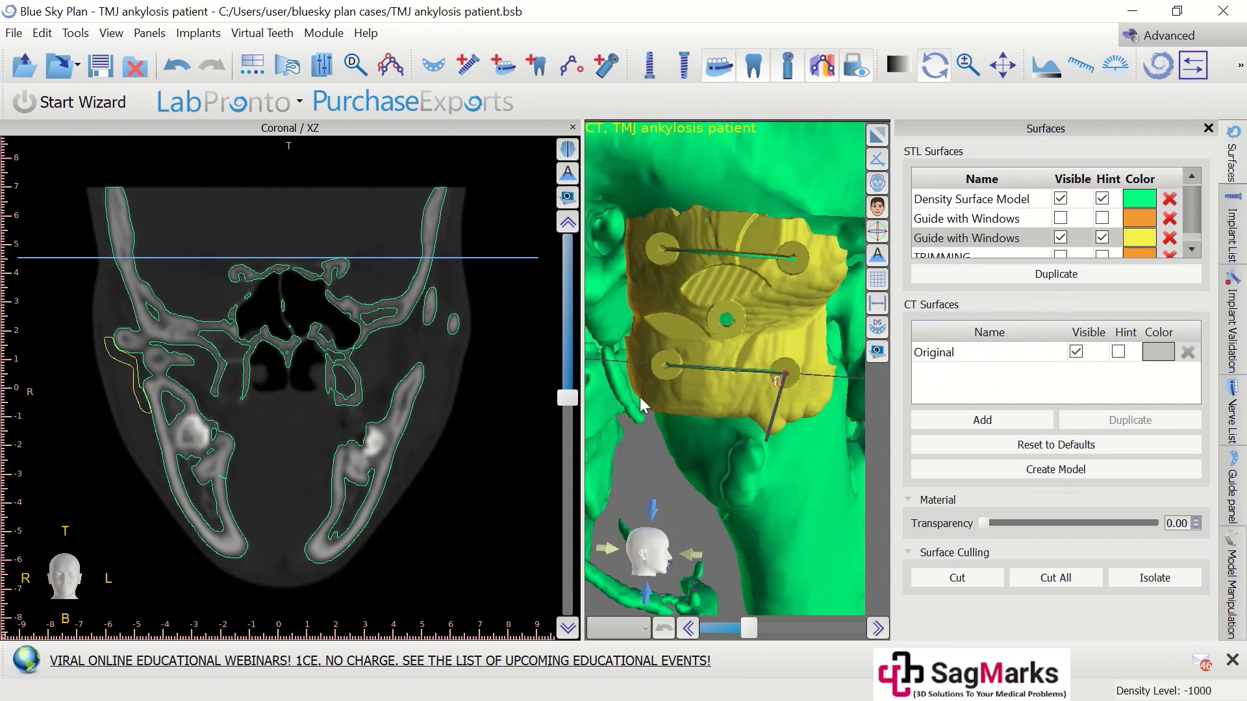
pyautogui.moveTo(580, 391); pyautogui.dragTo(133, 367)
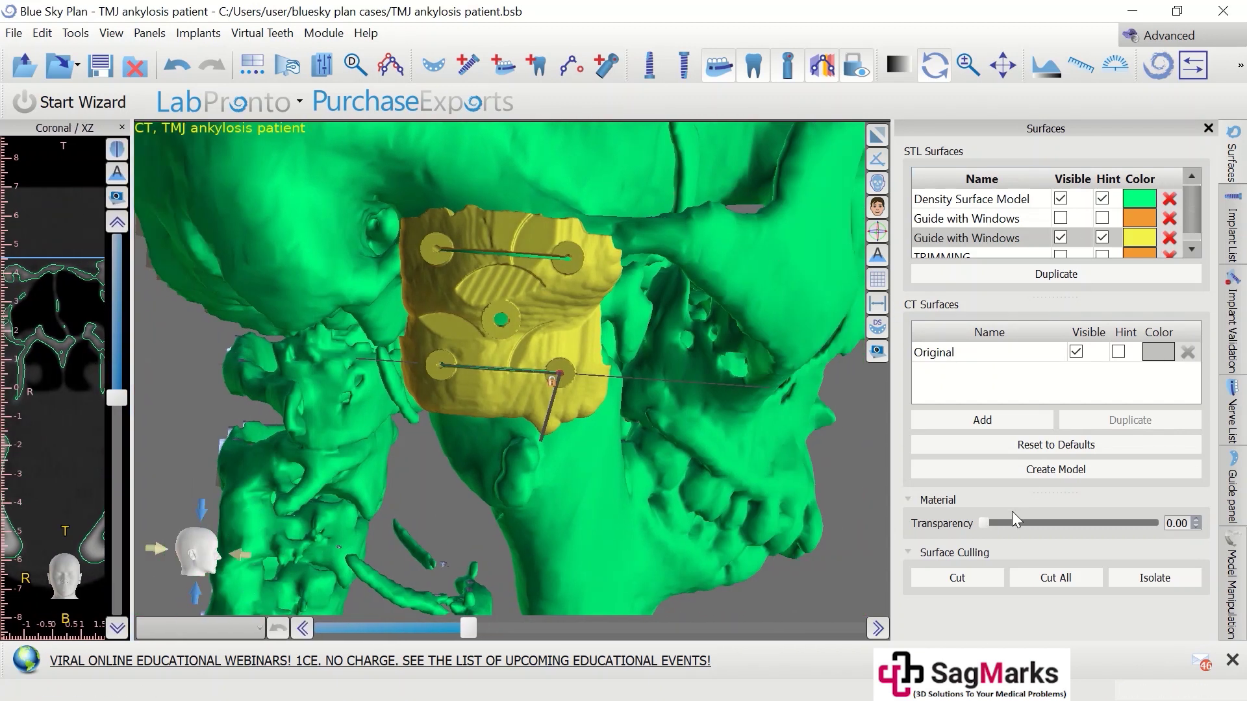
# Outline a Surface Culling cut region, hide Guide with Windows, and show the TRIMMING surface
pyautogui.click(955, 575)
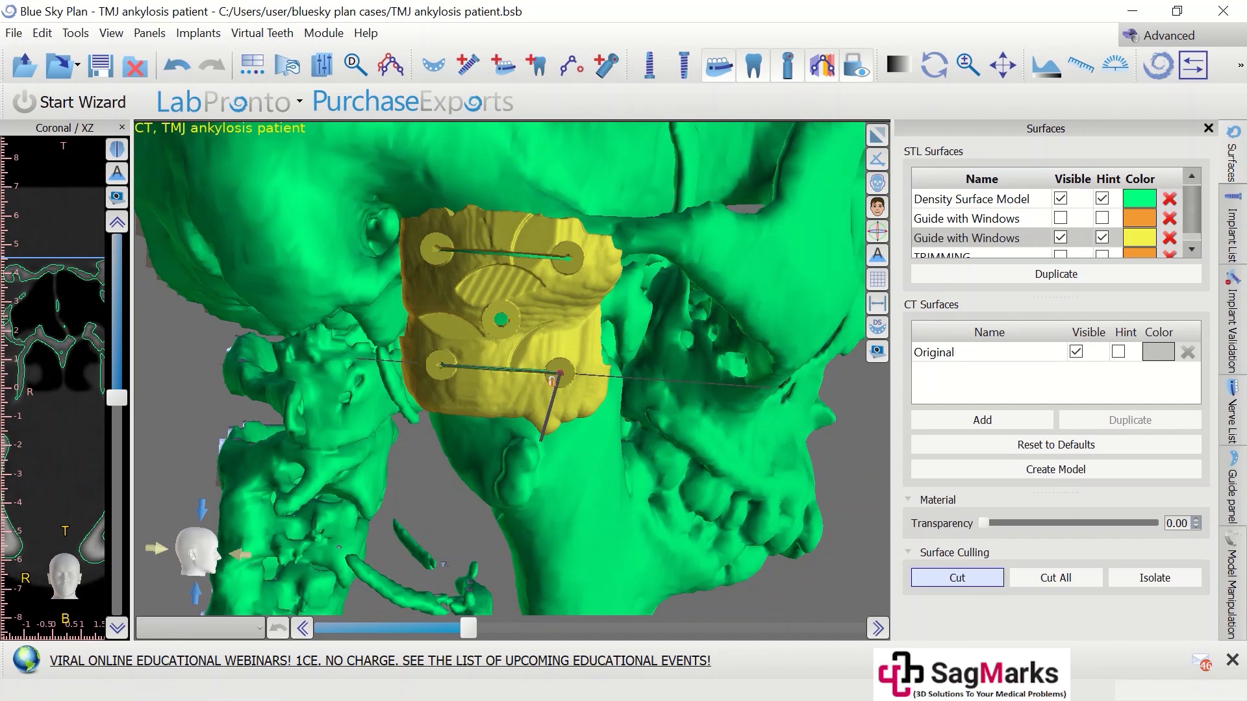
pyautogui.moveTo(377, 172)
pyautogui.mouseDown()
pyautogui.moveTo(397, 223)
pyautogui.moveTo(601, 239)
pyautogui.mouseUp()
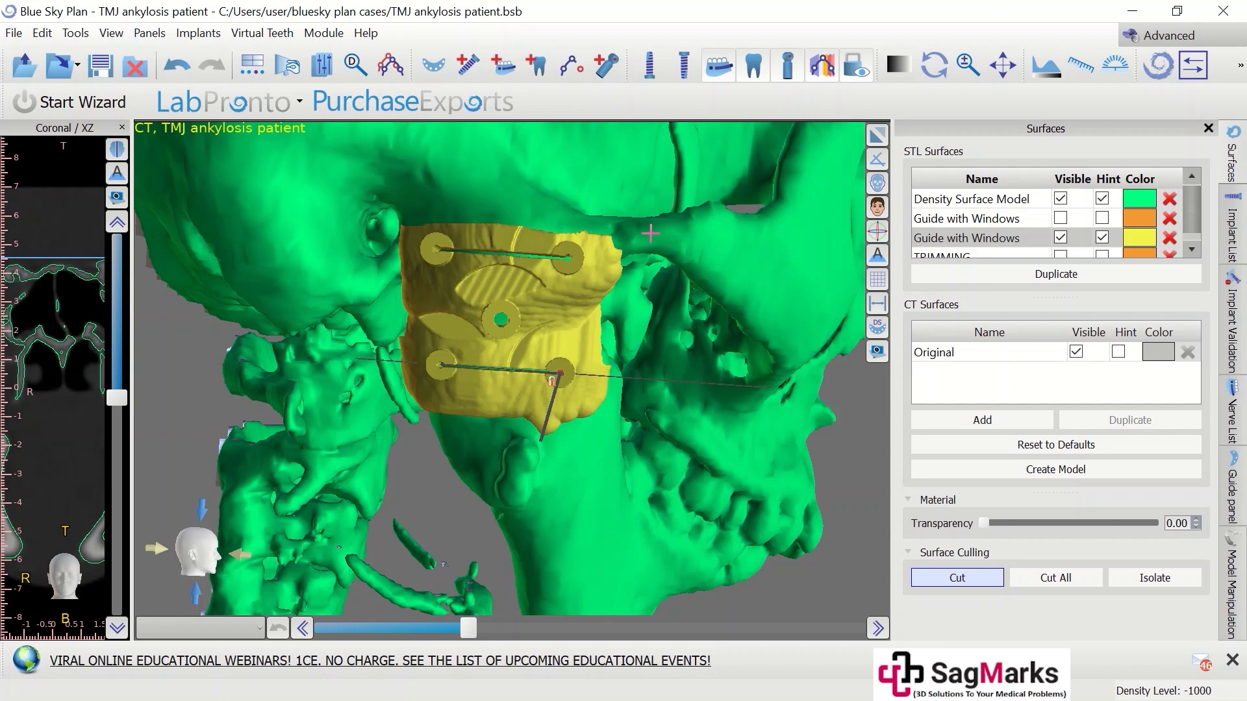
pyautogui.click(1061, 237)
pyautogui.click(1062, 253)
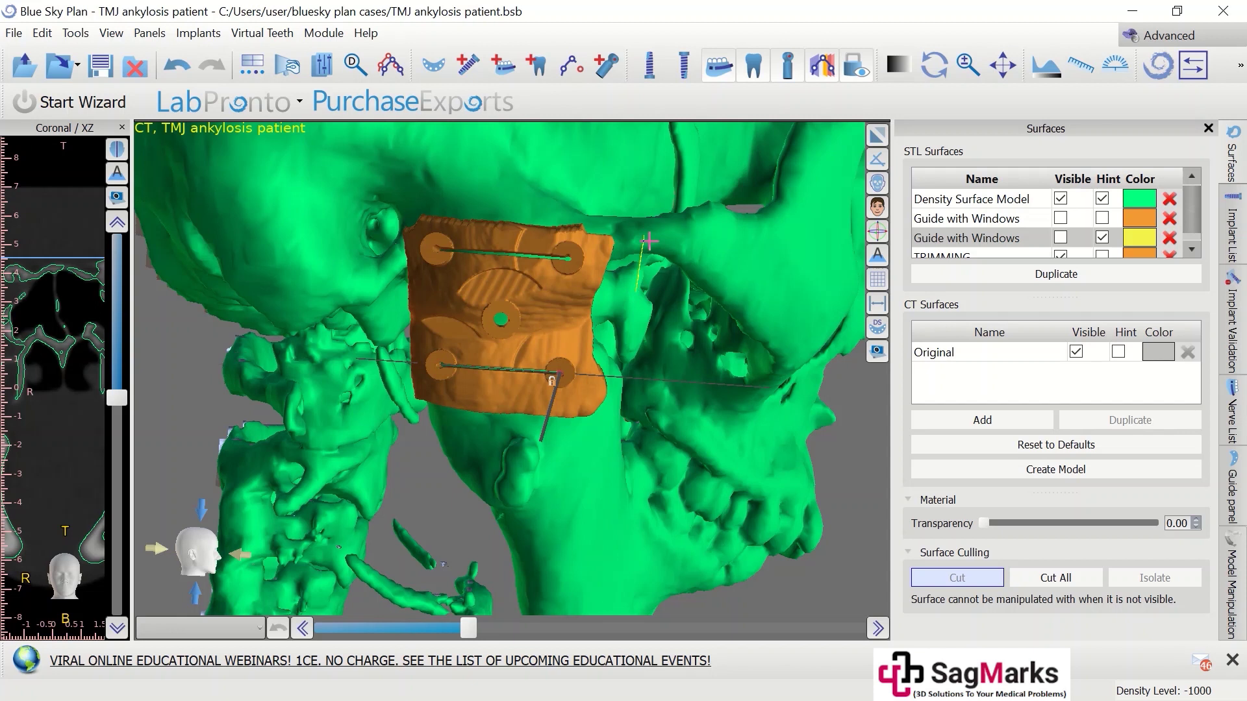
# Attempt the cut, dismiss the hidden-model warnings, and exit cutting mode with Esc
pyautogui.click(645, 233)
pyautogui.click(743, 398)
pyautogui.click(491, 491)
pyautogui.click(743, 399)
pyautogui.press('Escape')
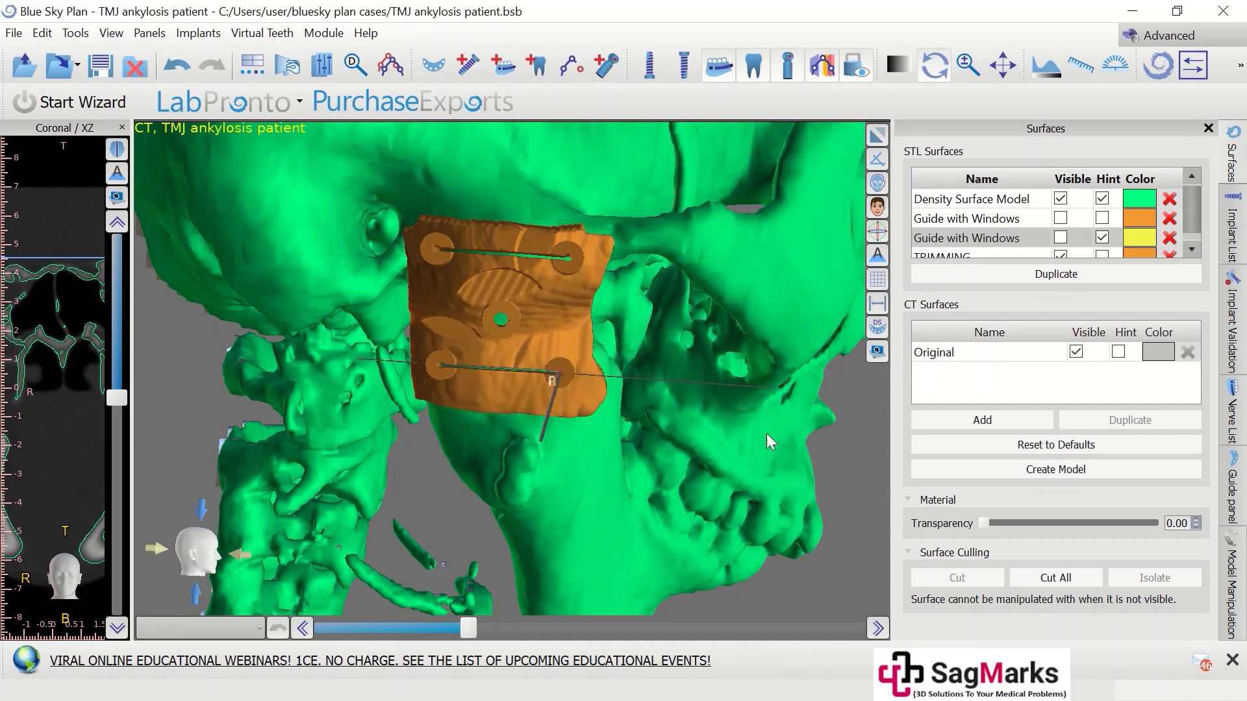
pyautogui.moveTo(739, 399); pyautogui.dragTo(534, 345)
pyautogui.moveTo(553, 430); pyautogui.dragTo(683, 373)
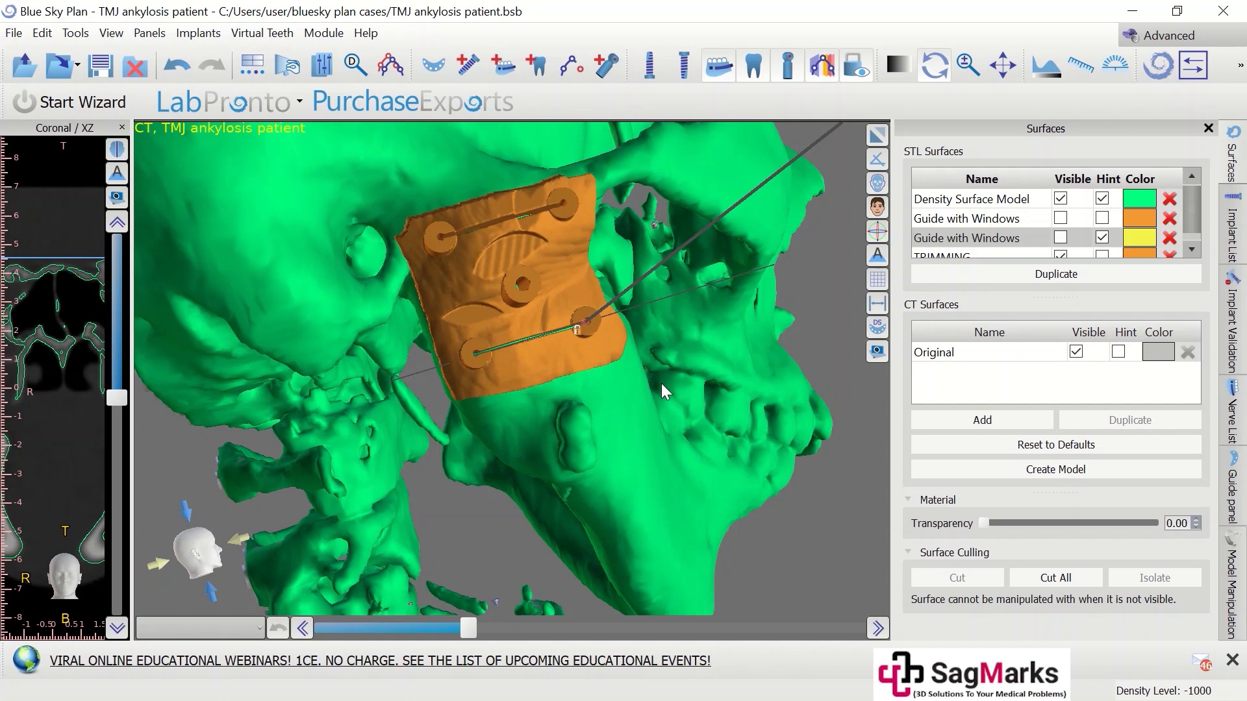
pyautogui.moveTo(602, 443); pyautogui.dragTo(668, 418)
pyautogui.moveTo(571, 389); pyautogui.dragTo(603, 407)
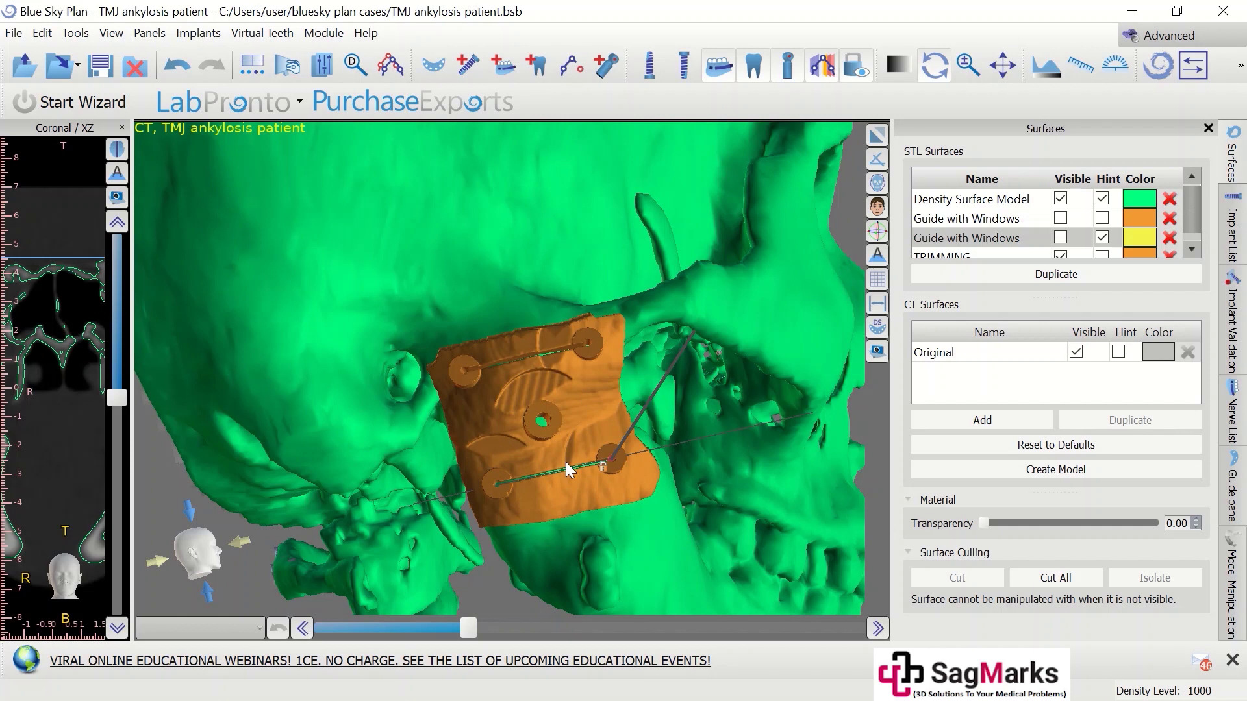
pyautogui.moveTo(537, 493); pyautogui.dragTo(529, 455)
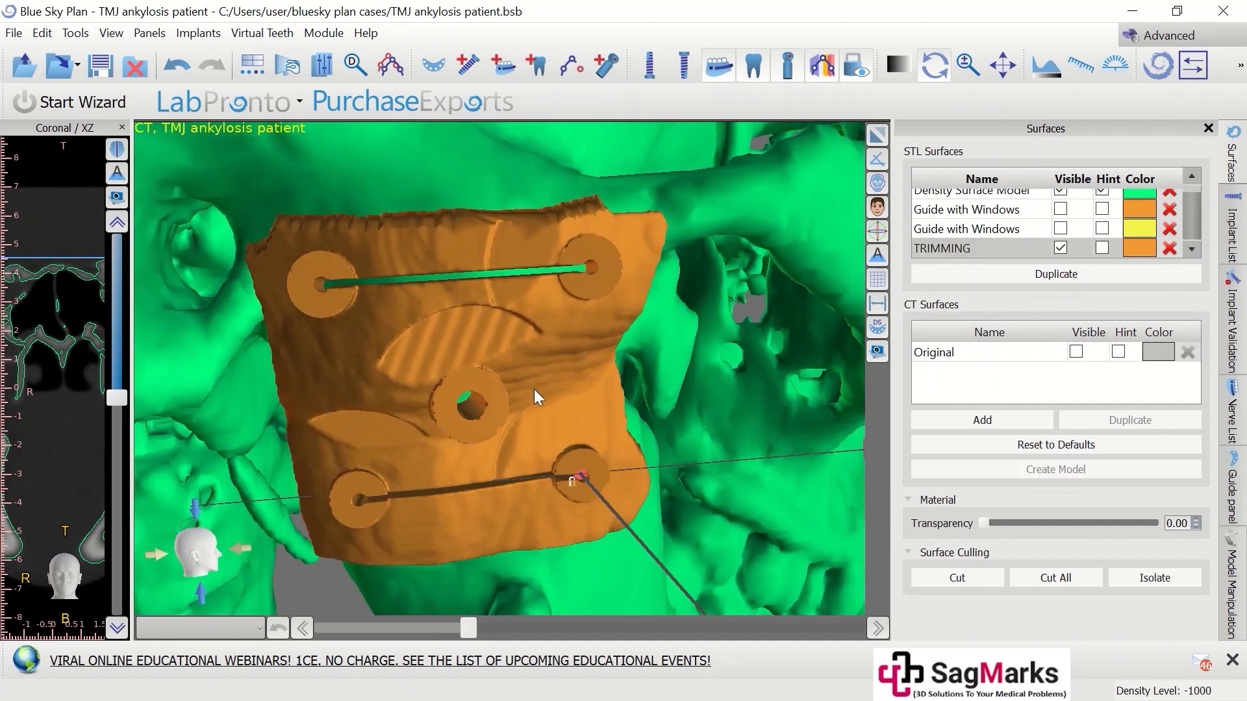
pyautogui.moveTo(489, 294); pyautogui.dragTo(537, 426)
pyautogui.moveTo(457, 304); pyautogui.dragTo(404, 290)
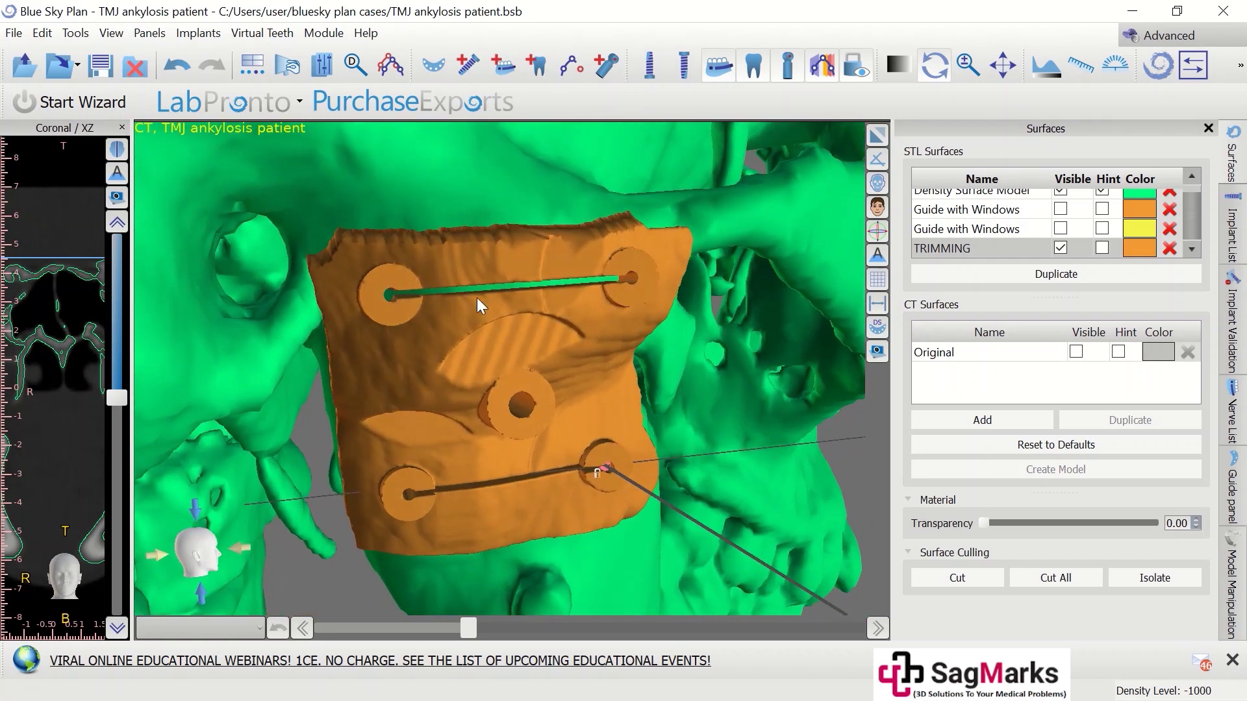
pyautogui.moveTo(618, 285); pyautogui.dragTo(585, 270)
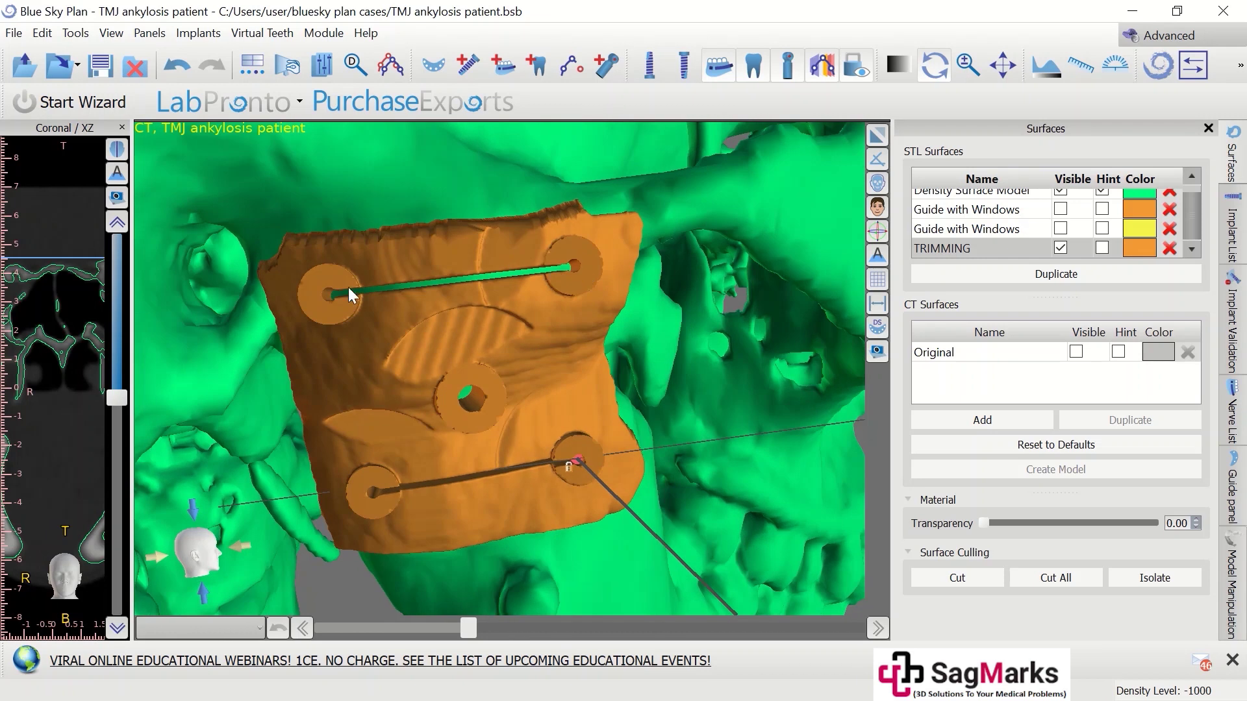
pyautogui.moveTo(343, 290); pyautogui.dragTo(428, 293)
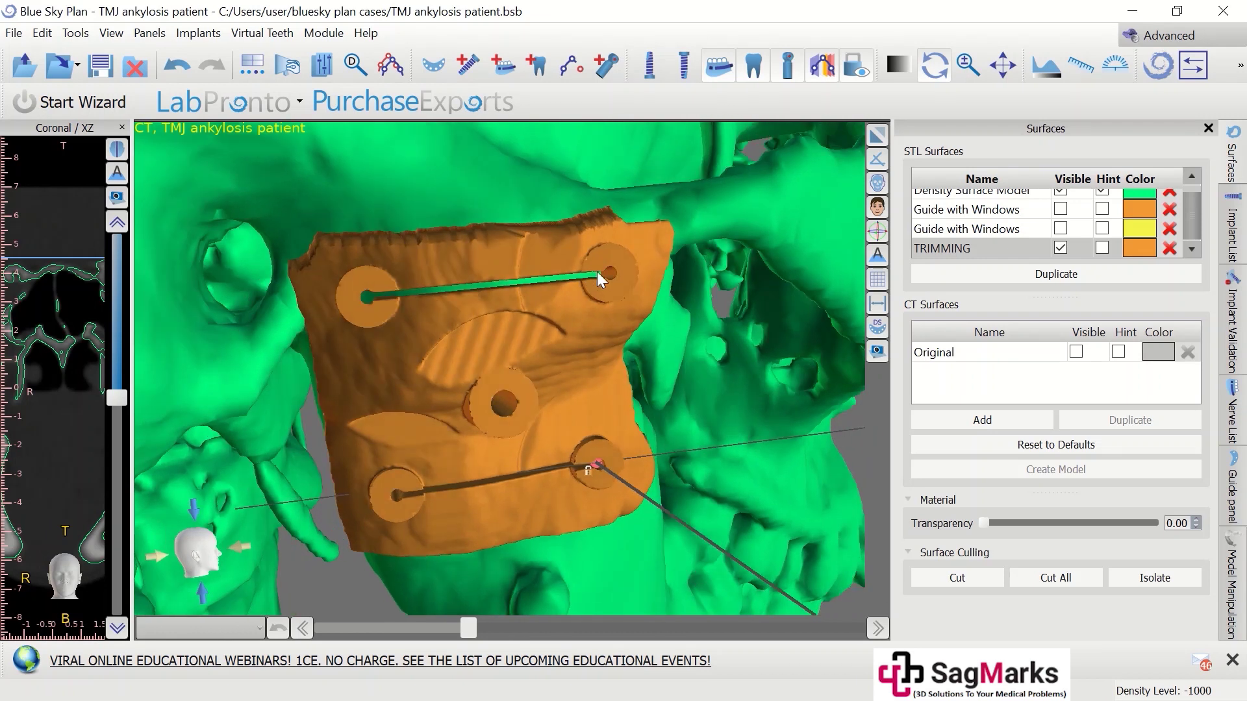
pyautogui.moveTo(606, 276); pyautogui.dragTo(451, 270)
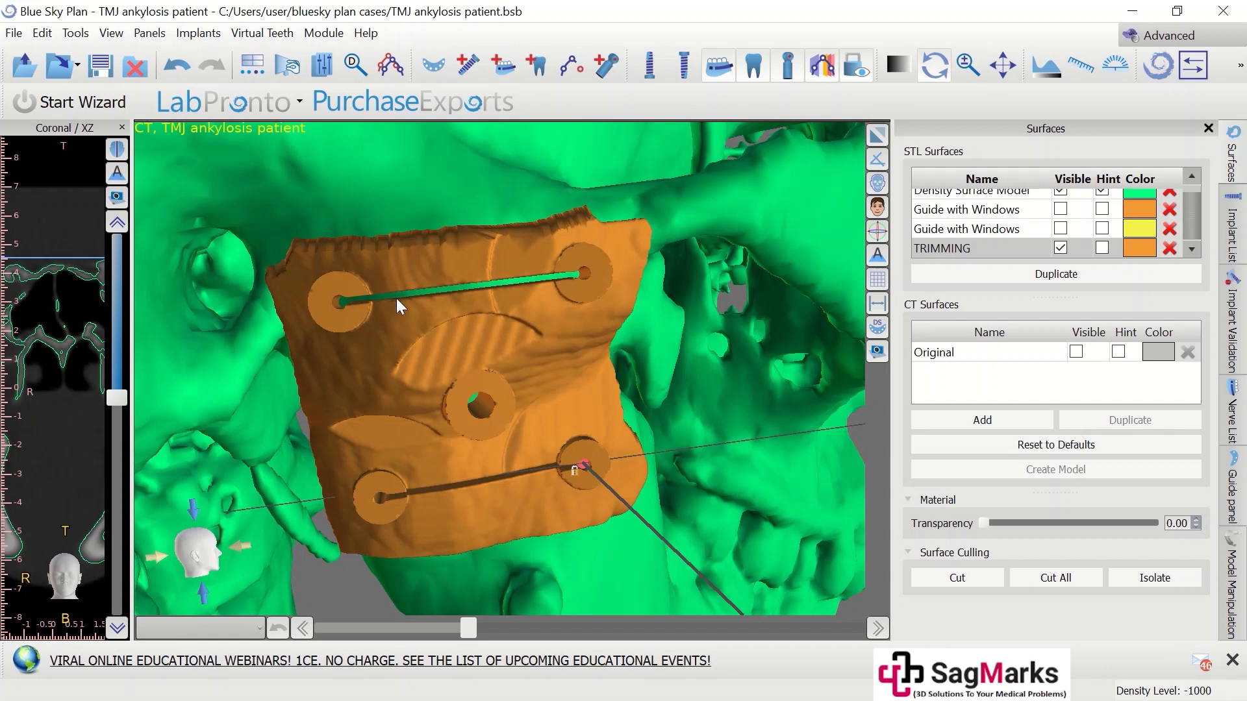
pyautogui.moveTo(451, 300); pyautogui.dragTo(459, 297)
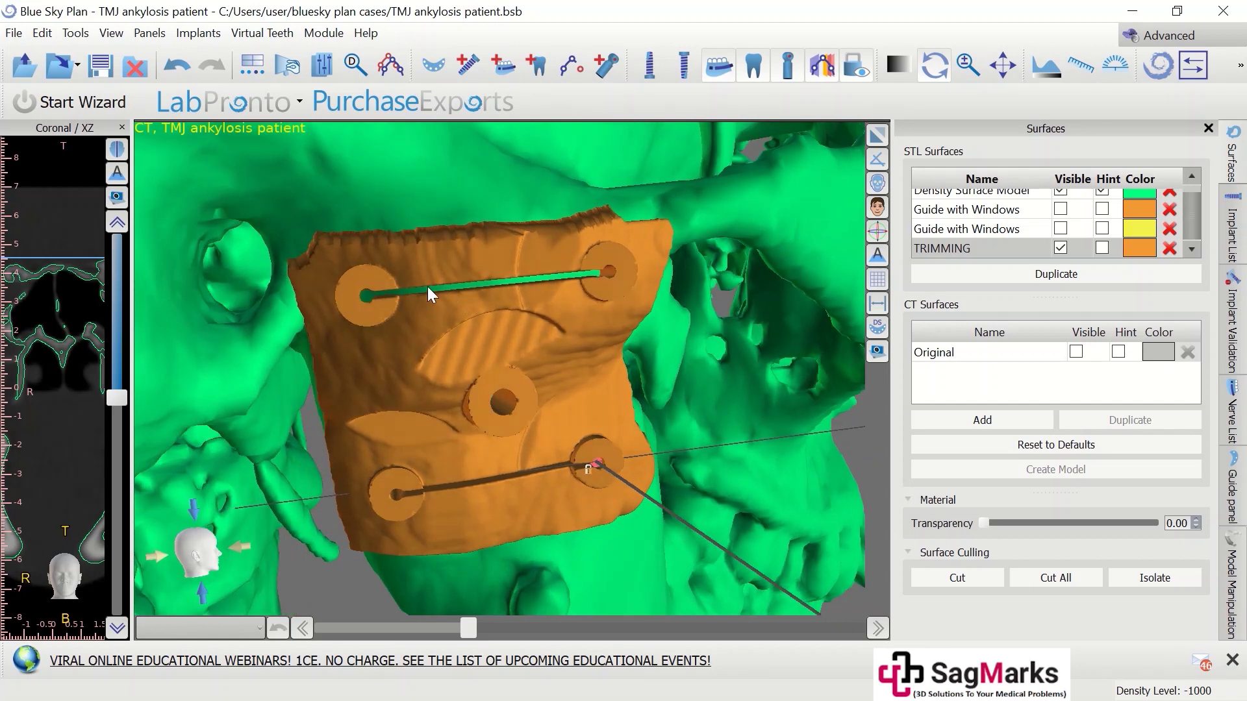
pyautogui.scroll(-2, 520, 363)
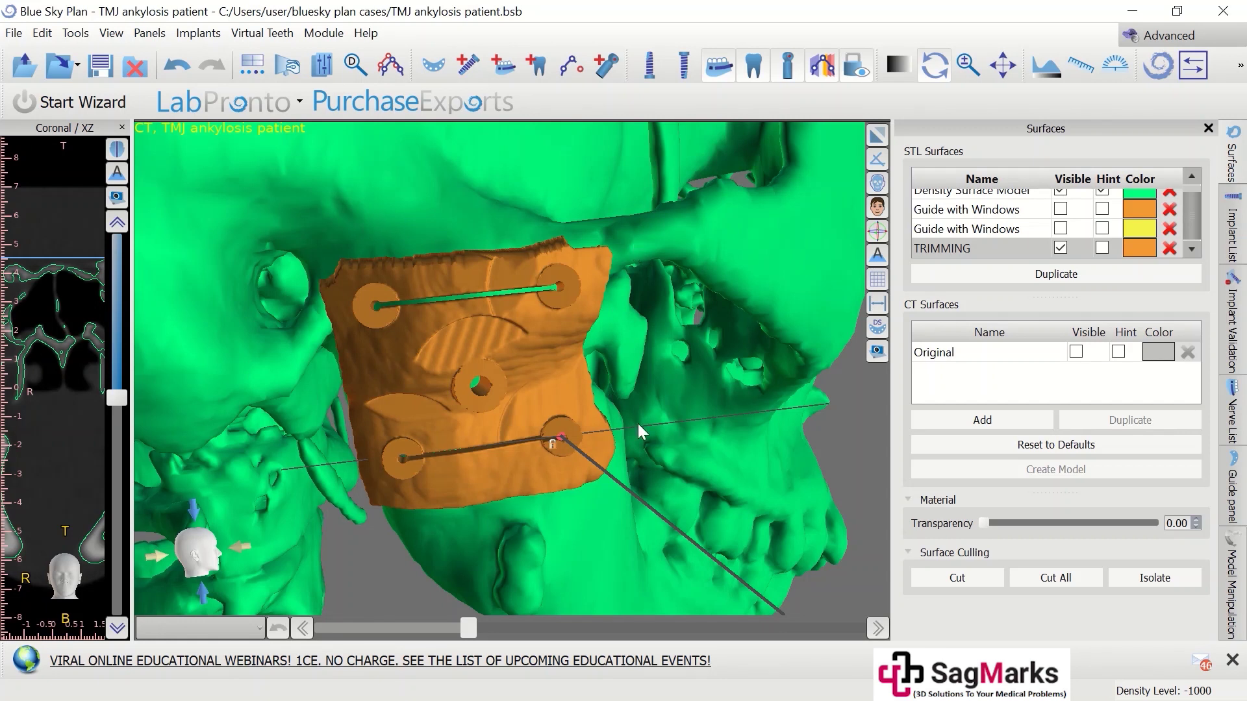
pyautogui.scroll(2, 465, 349)
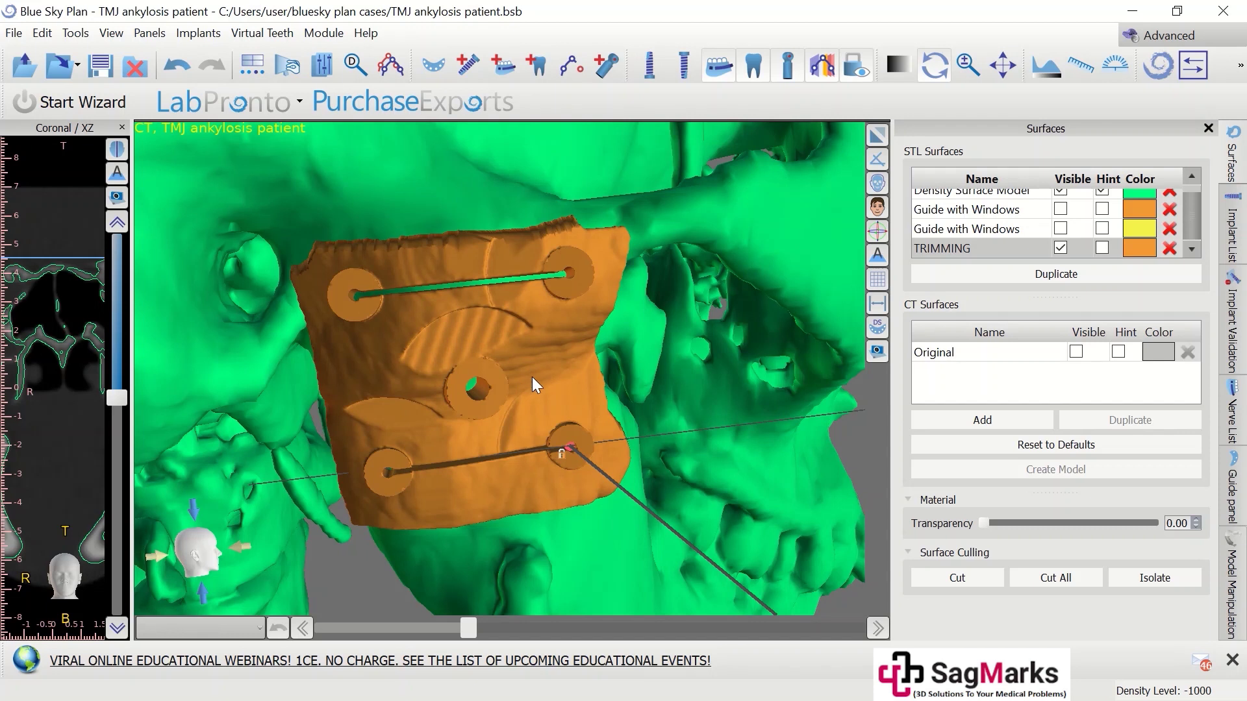
pyautogui.moveTo(368, 349); pyautogui.dragTo(415, 333)
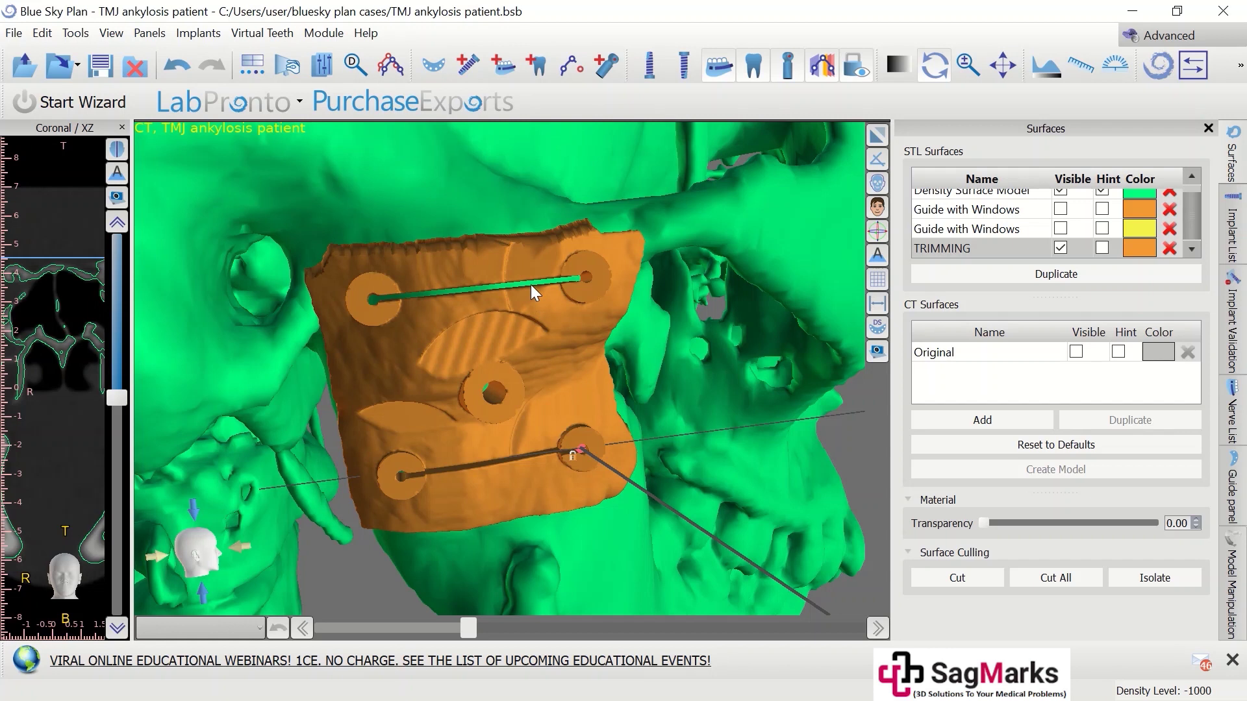
# Show the guide's windows, then open Enter size for the upper window
pyautogui.rightClick(582, 357)
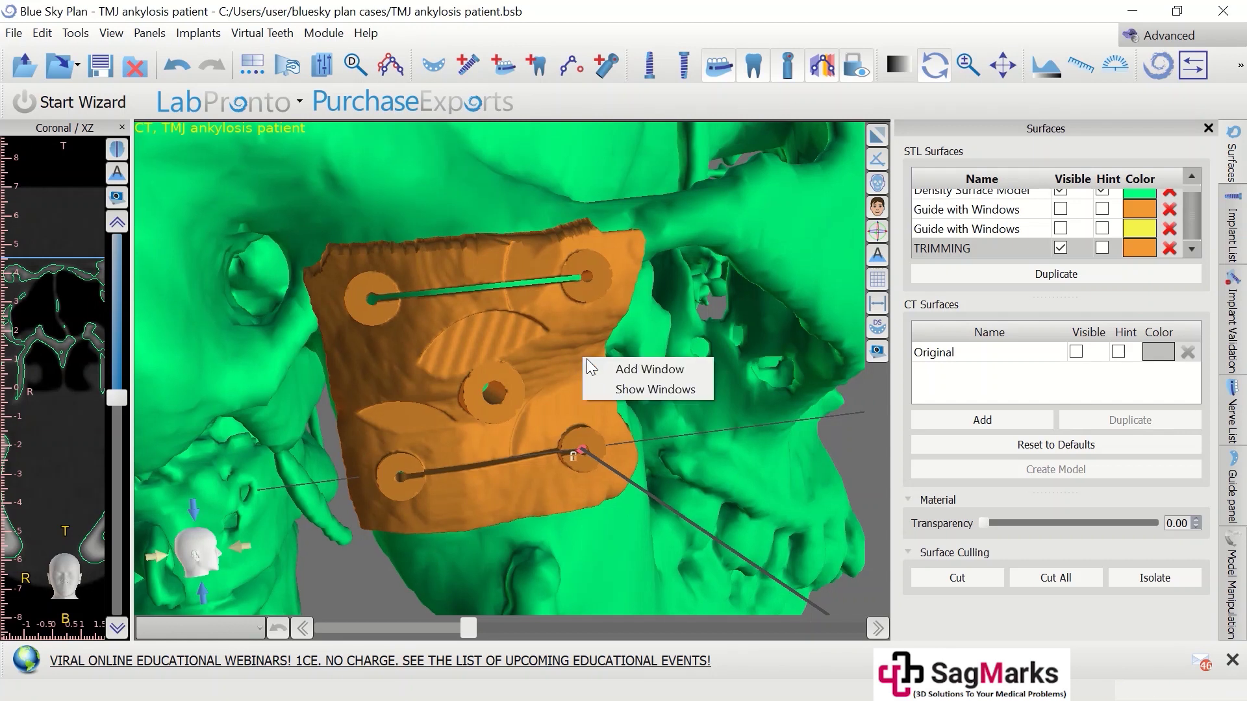
pyautogui.click(637, 391)
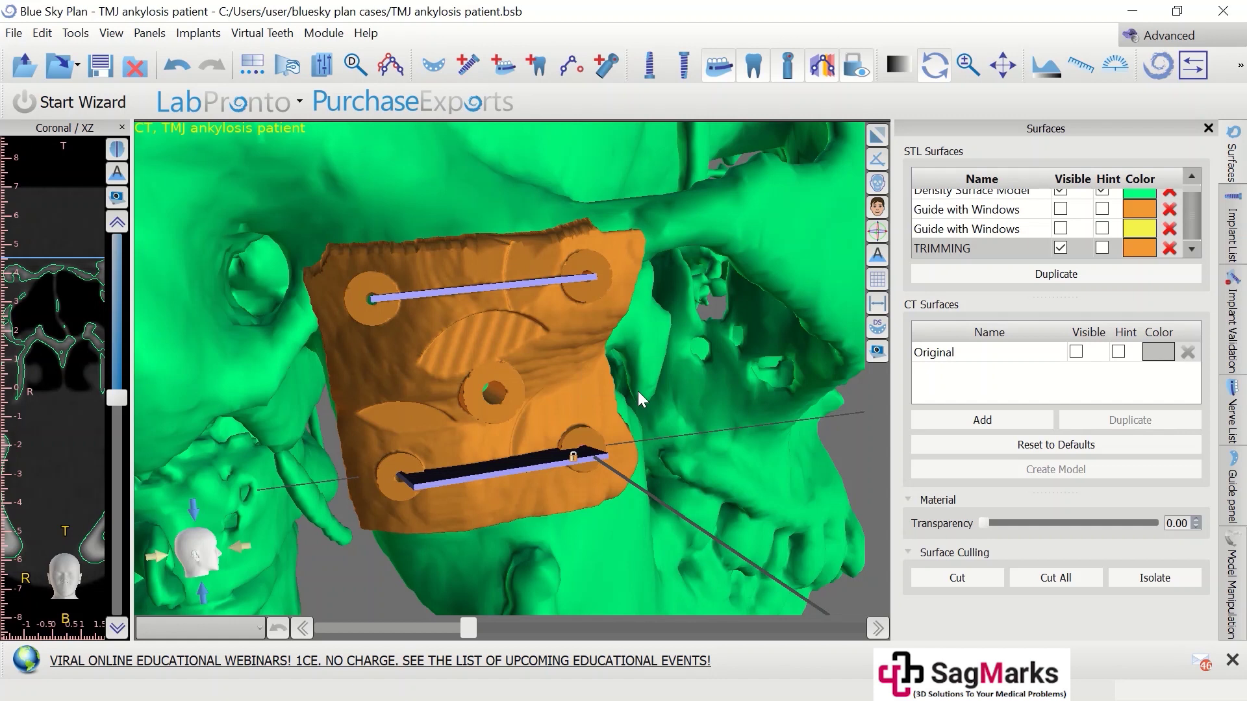
pyautogui.moveTo(523, 375); pyautogui.dragTo(508, 317)
pyautogui.click(516, 310)
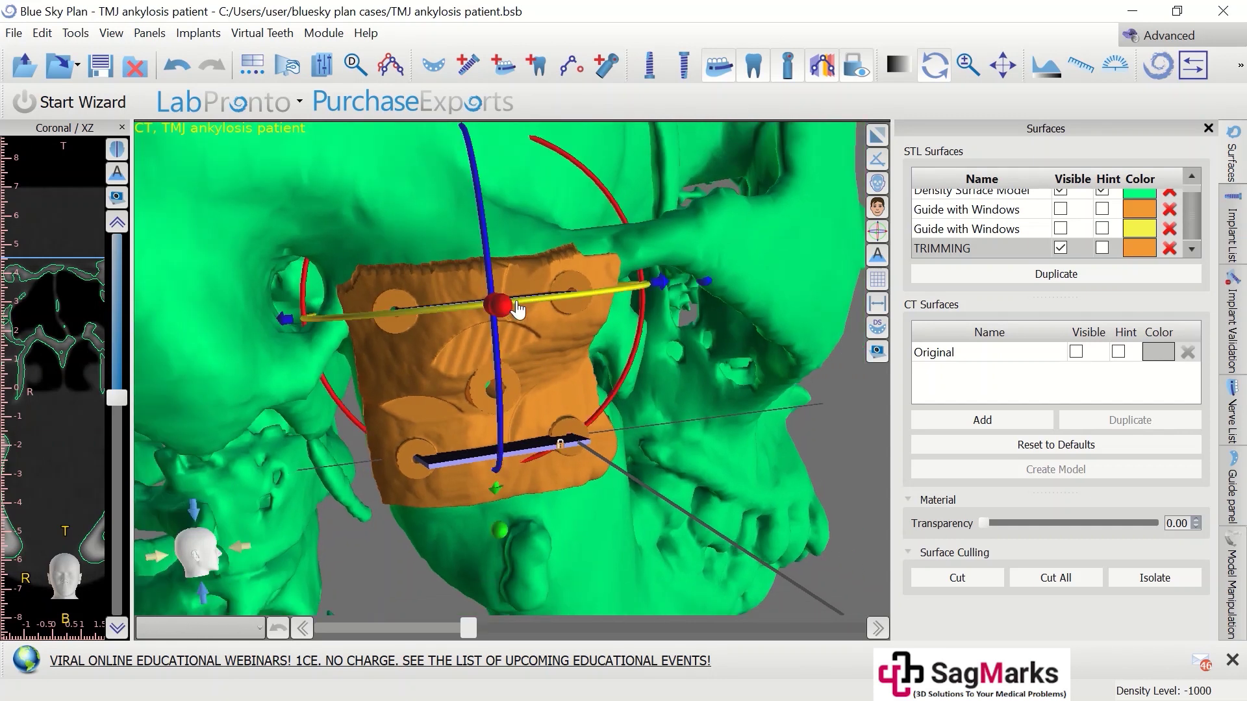
pyautogui.rightClick(518, 302)
pyautogui.click(558, 314)
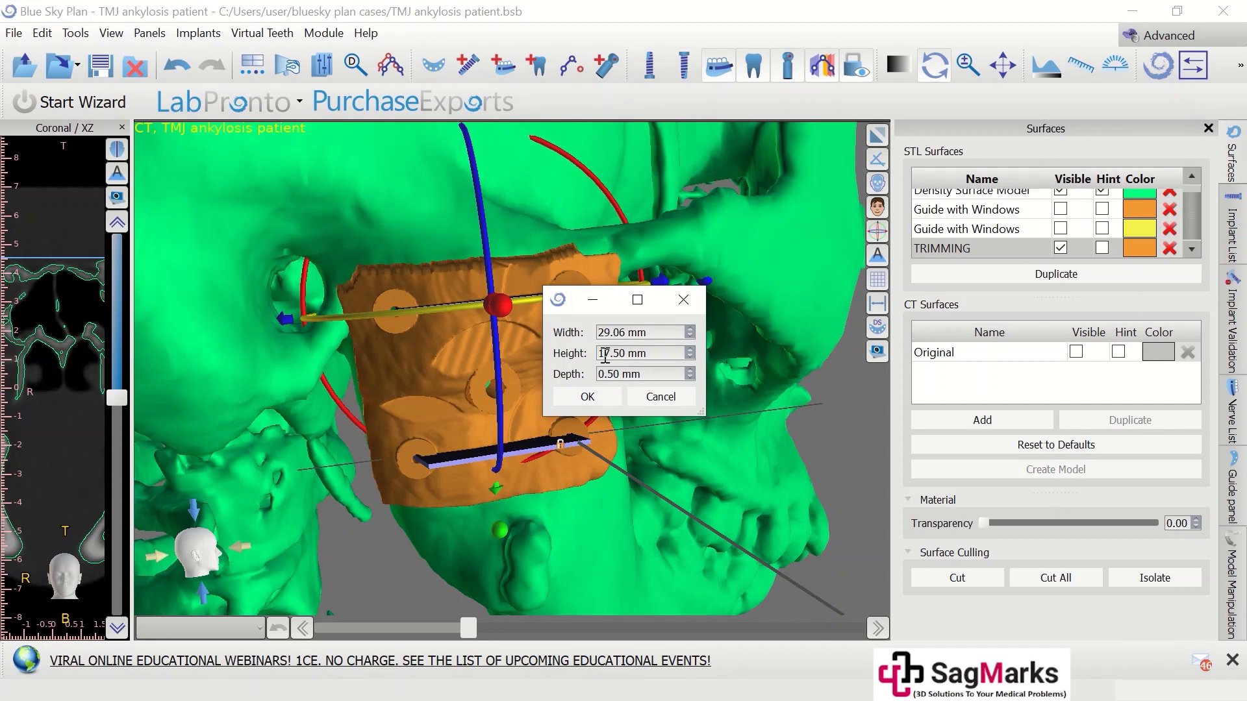
# Replace the upper window's depth value with 1.5 mm and confirm it
pyautogui.moveTo(643, 373); pyautogui.dragTo(569, 376)
pyautogui.write('1.5')
pyautogui.click(587, 397)
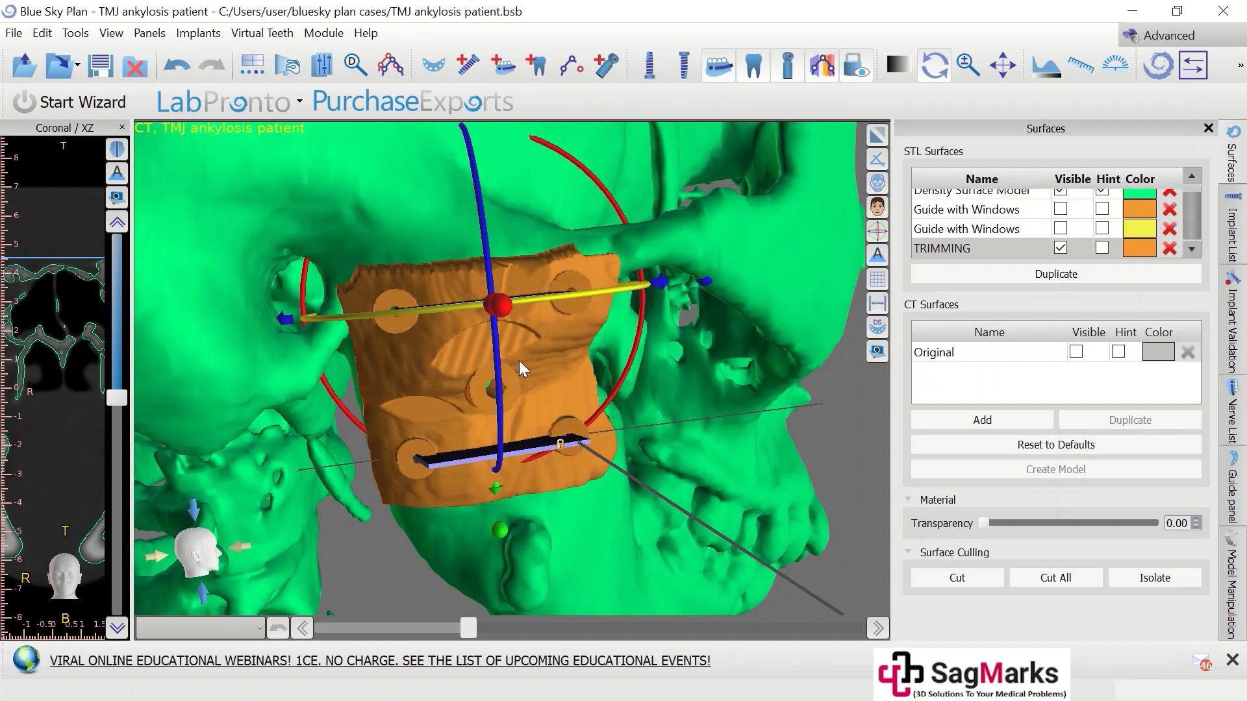
# Select the thickened upper bar, then the lower window, and orbit to view both windows
pyautogui.click(470, 298)
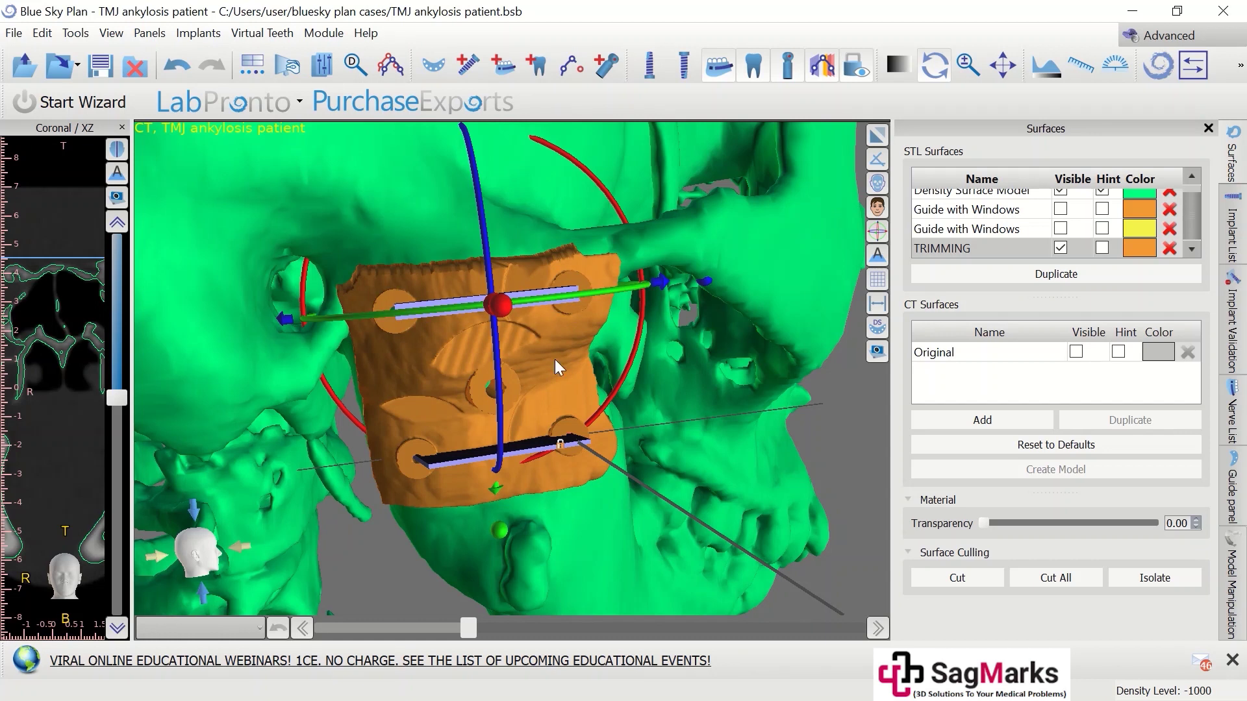
pyautogui.click(485, 461)
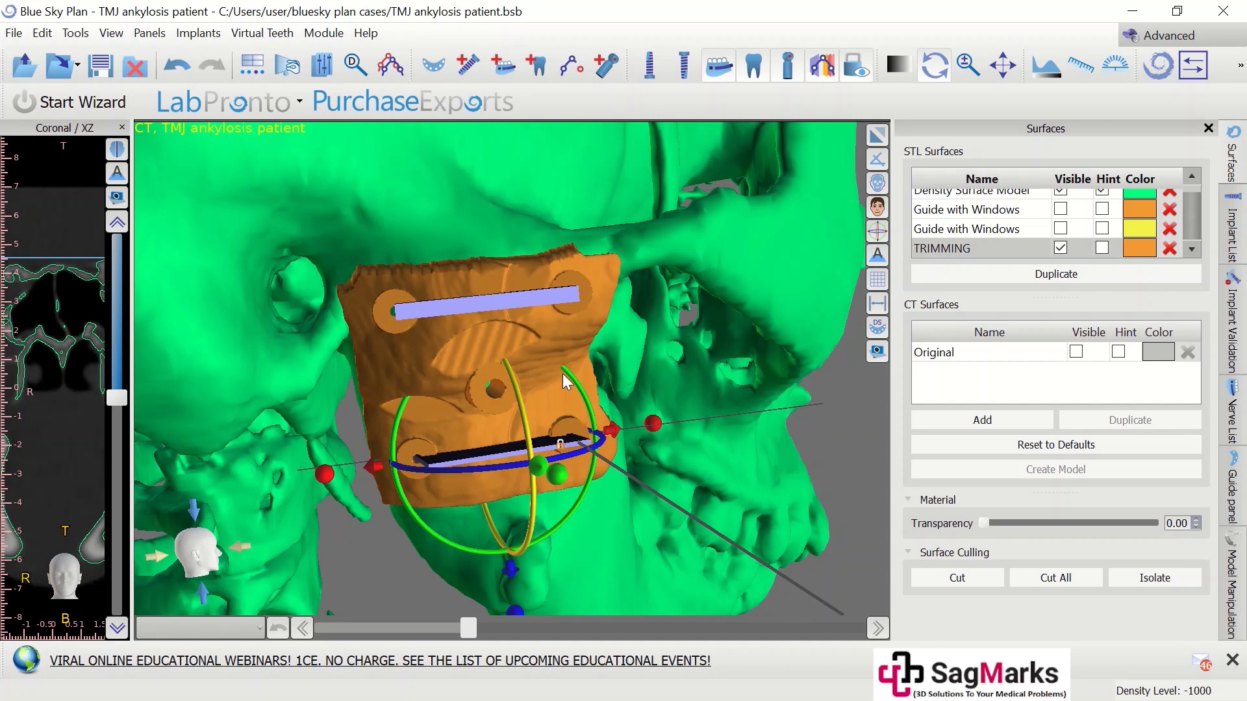
pyautogui.moveTo(620, 373); pyautogui.dragTo(482, 361)
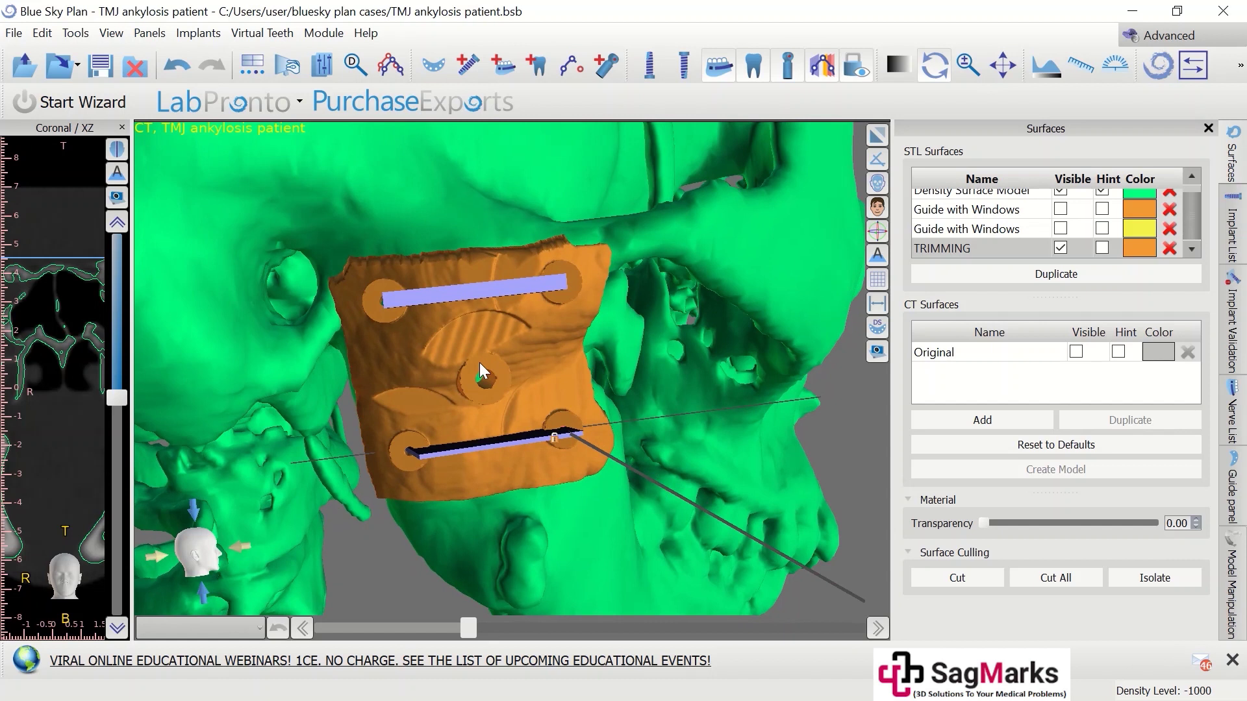